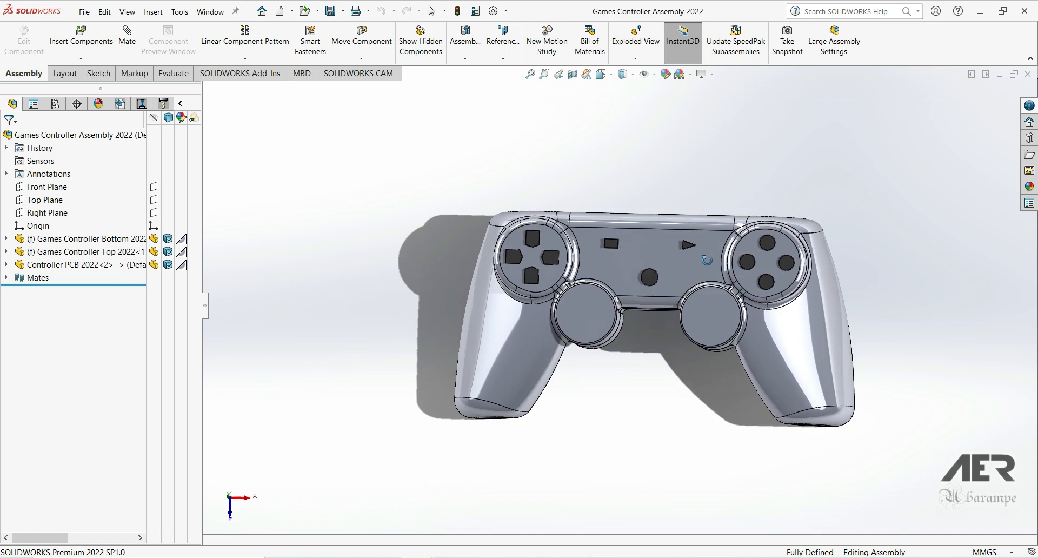
# - Hide the controller's top shell to inspect the PCB and its buttons, and show the shell again
pyautogui.press('Tab')
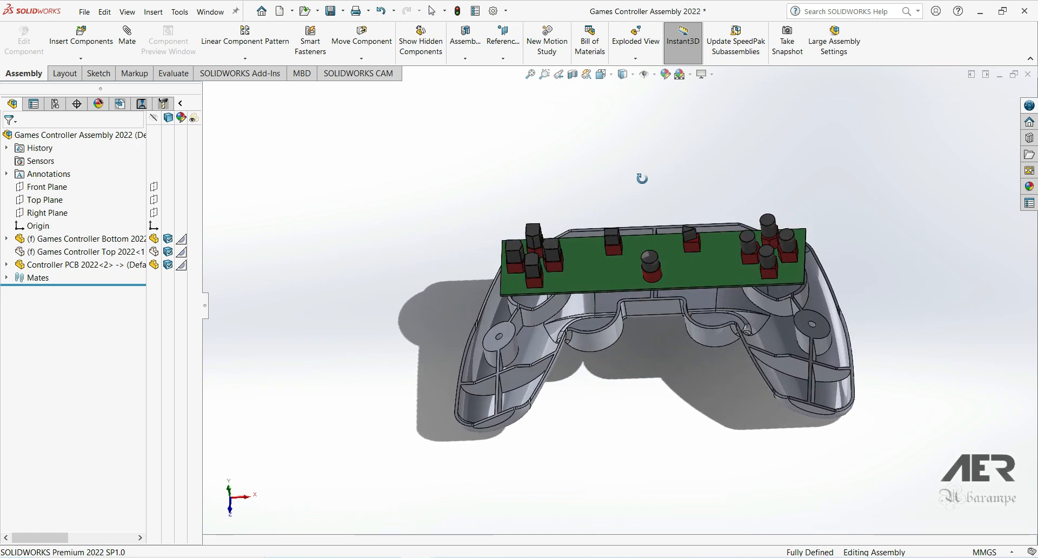
pyautogui.scroll(-4, 620, 249)
pyautogui.scroll(4, 622, 273)
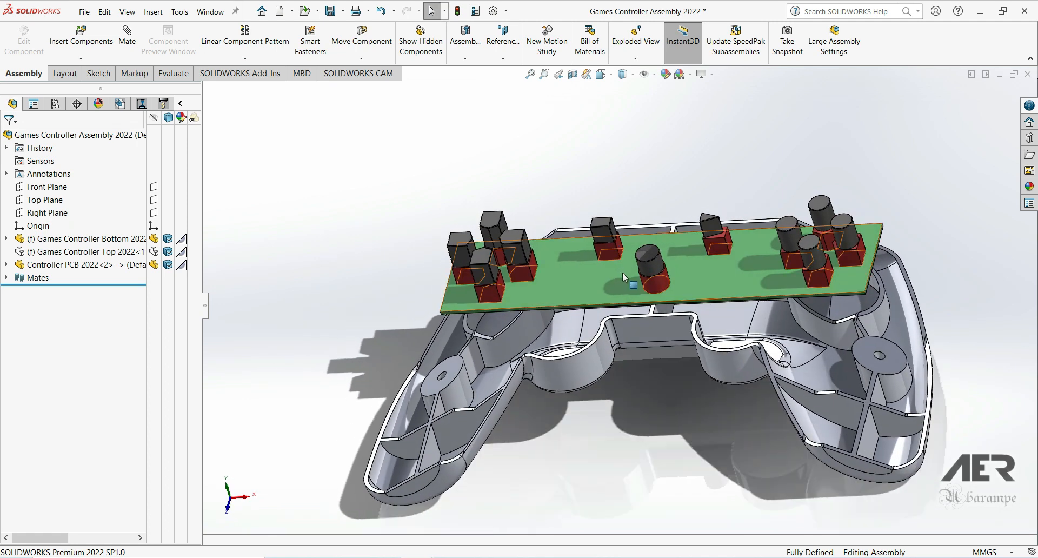
pyautogui.hotkey('shift', 'Tab')
pyautogui.moveTo(537, 338); pyautogui.dragTo(483, 257, button='middle')
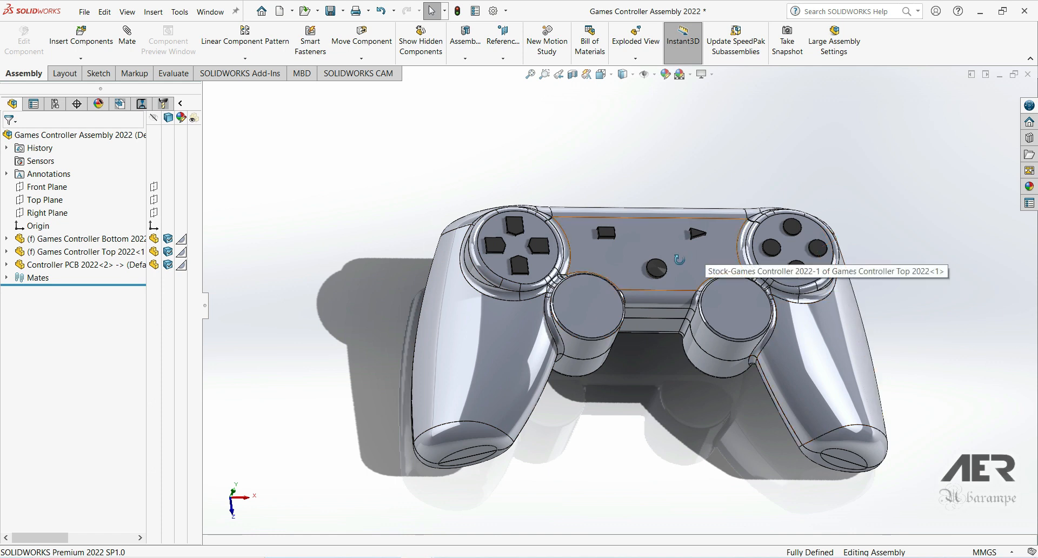
# - Edit the Games Controller Top part in context and open a sketch on the flat circular face around the directional buttons
pyautogui.moveTo(694, 261); pyautogui.dragTo(666, 254, button='middle')
pyautogui.rightClick(667, 254)
pyautogui.click(725, 158)
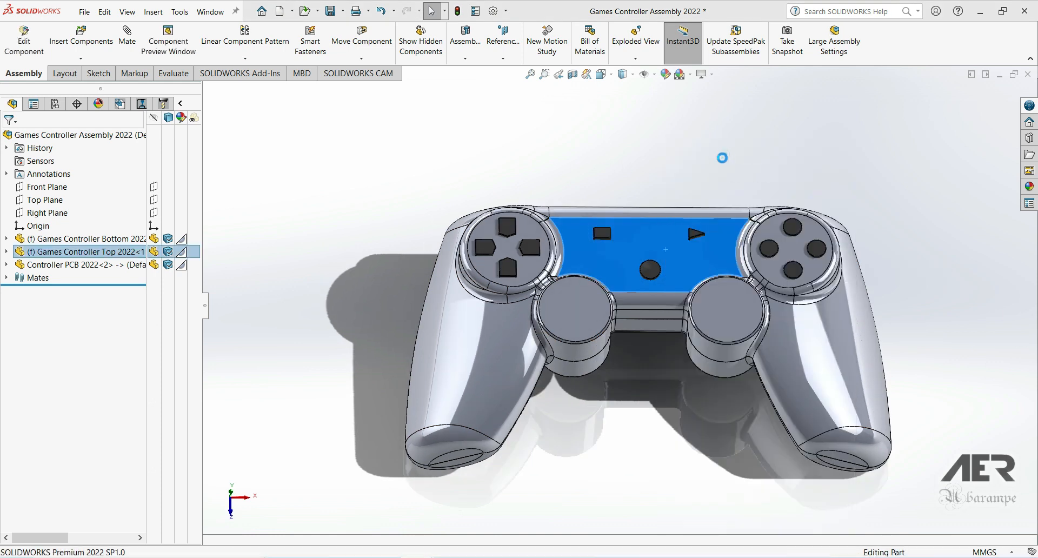
pyautogui.moveTo(667, 267); pyautogui.dragTo(531, 413, button='middle')
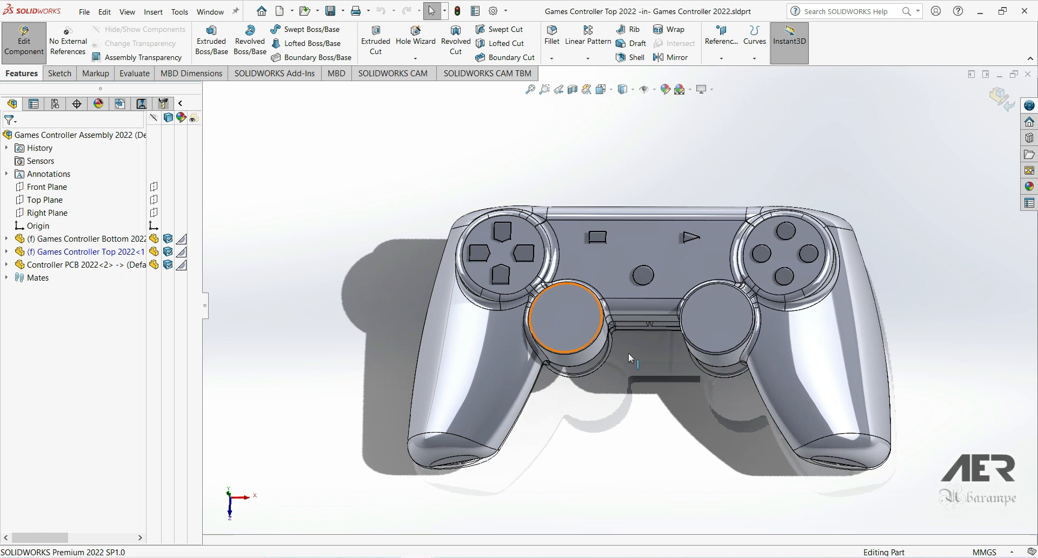
pyautogui.click(524, 233)
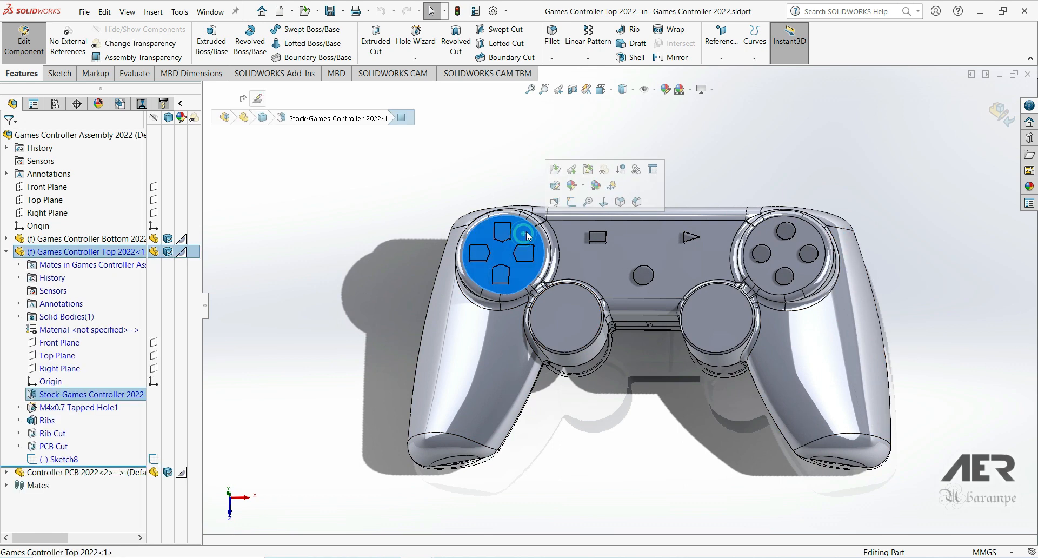
pyautogui.click(576, 201)
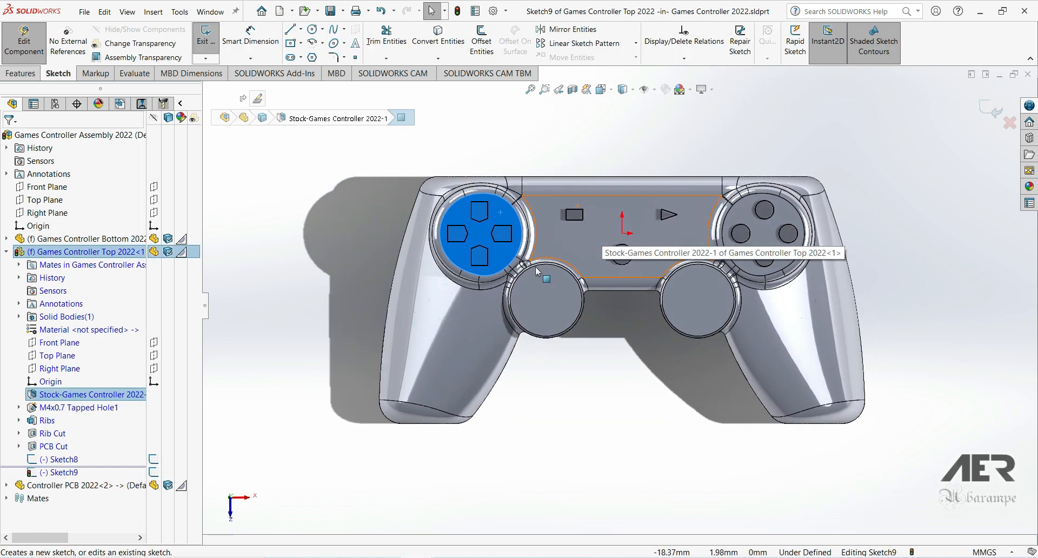
# - Try to offset the button profiles of Sketch3, under the PCB's Button Top Circle feature, directly by 0.50 mm
pyautogui.click(5, 485)
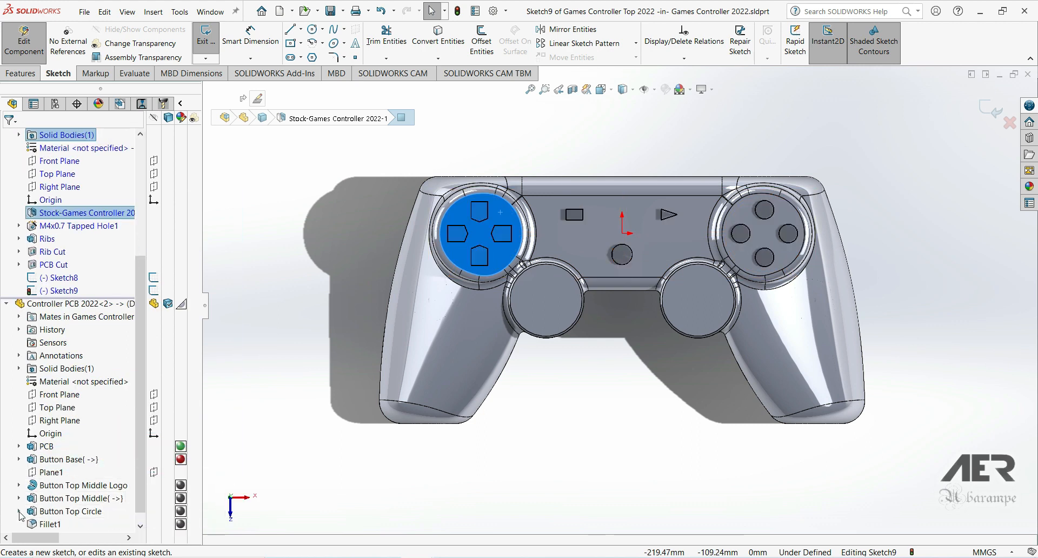
pyautogui.click(70, 524)
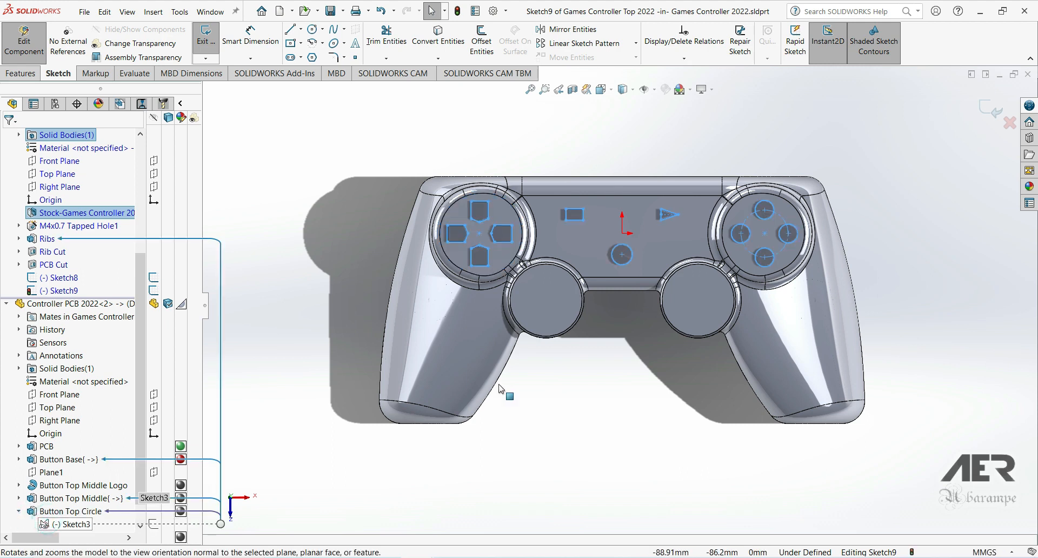
pyautogui.click(481, 40)
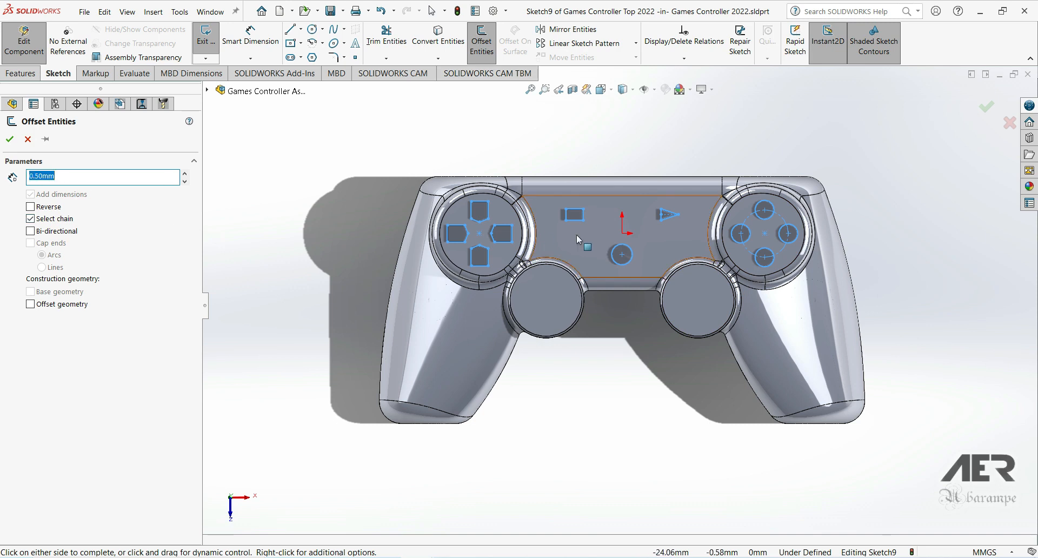
pyautogui.click(9, 140)
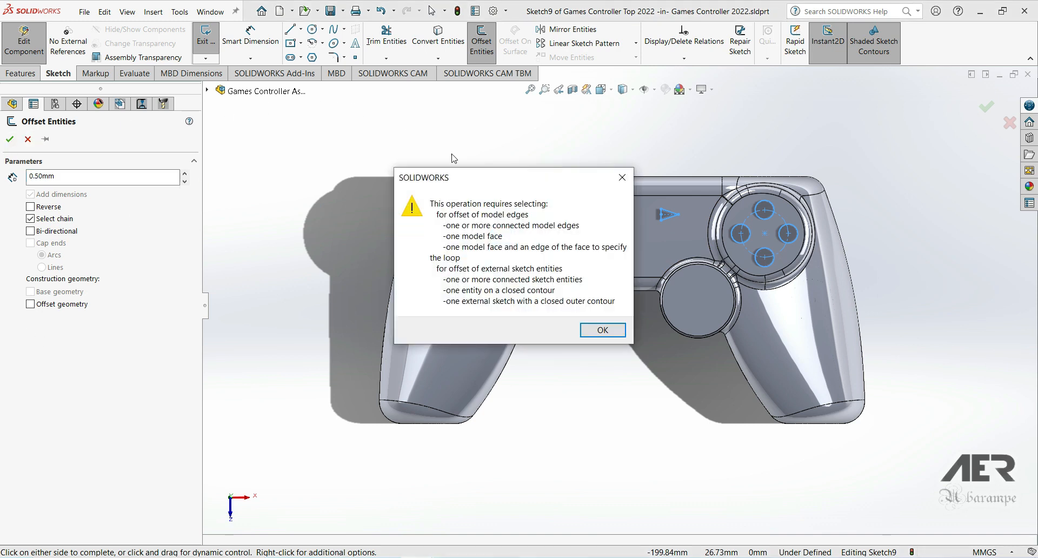
pyautogui.click(603, 331)
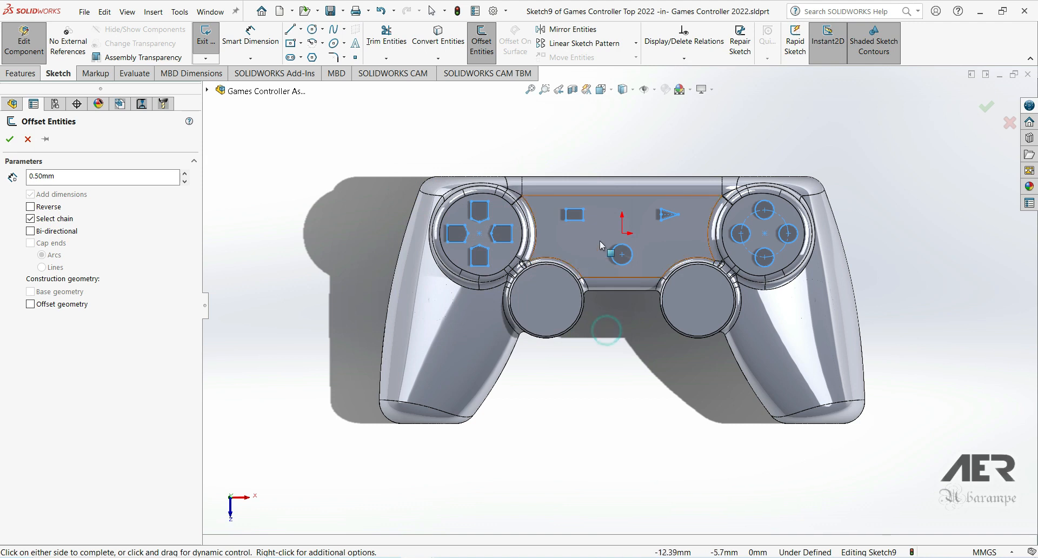
pyautogui.click(28, 139)
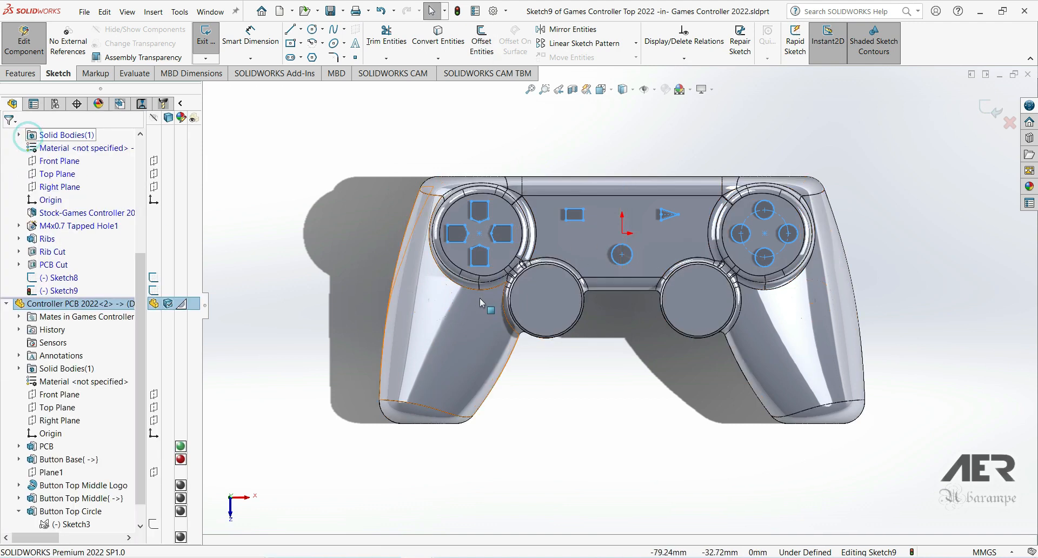
# - Convert the PCB's Sketch3 button profiles into the sketch and offset them outward 0.50 mm, with chain selection off and base geometry as construction
pyautogui.click(49, 524)
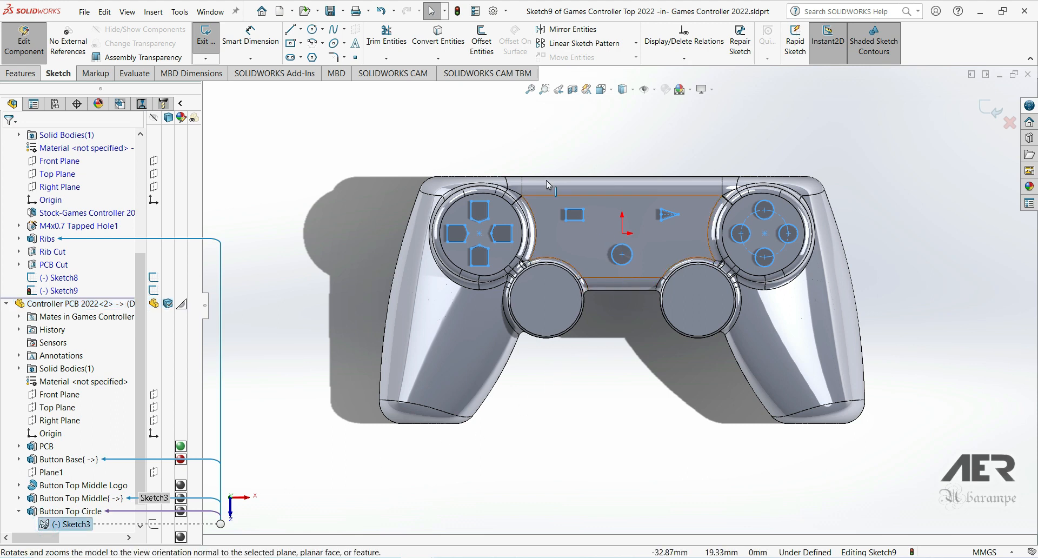
pyautogui.click(429, 37)
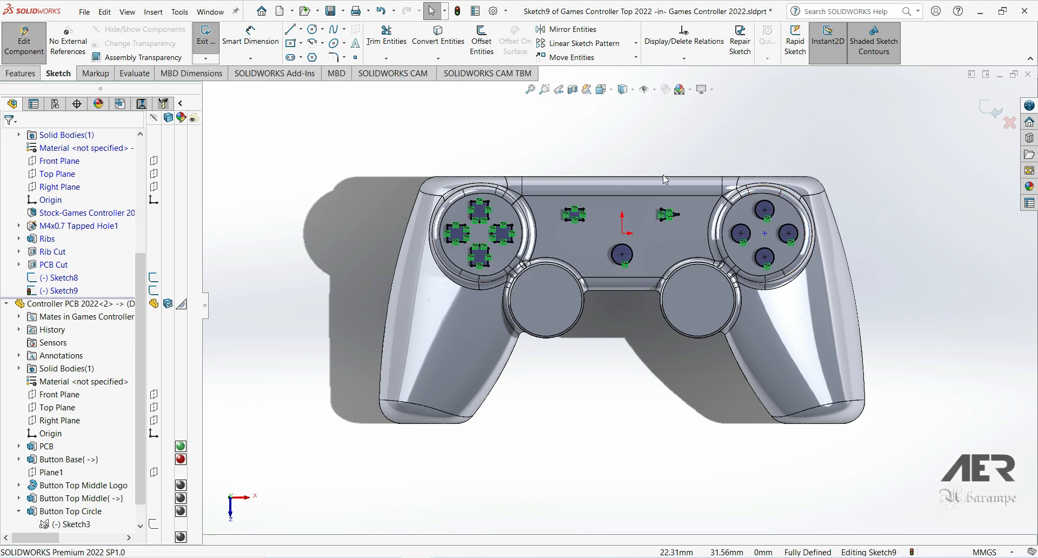
pyautogui.hotkey('ctrl', 'a')
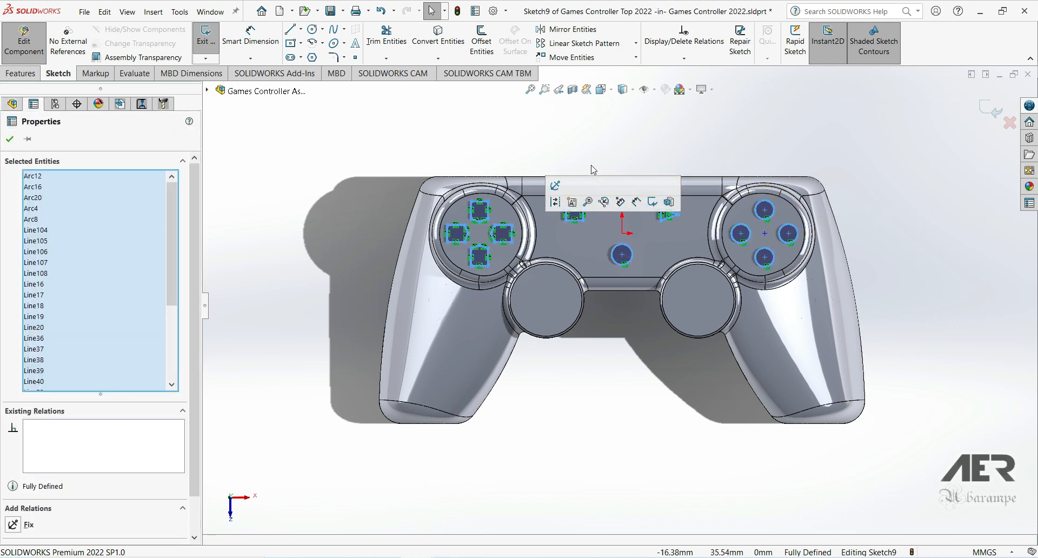
pyautogui.click(482, 39)
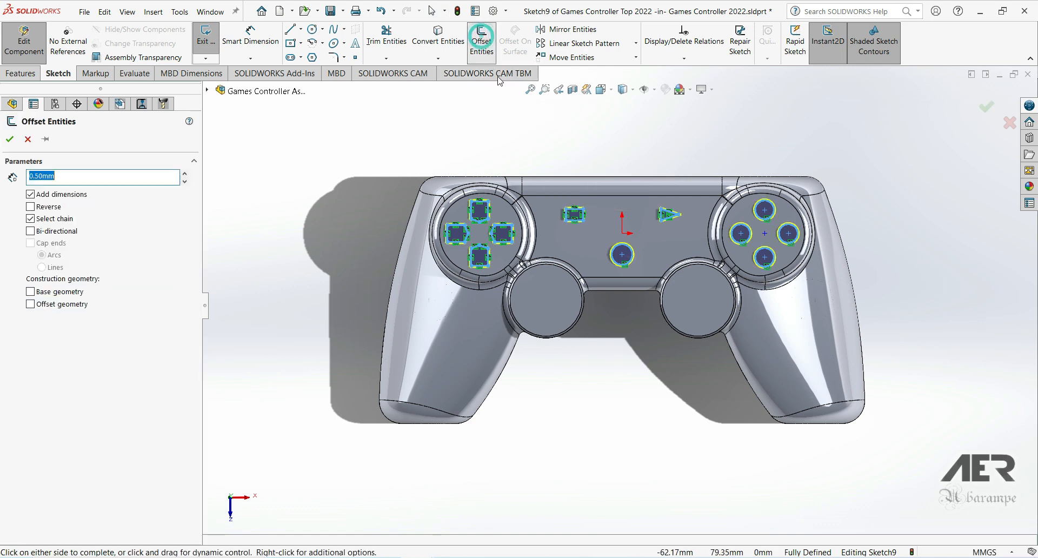
pyautogui.scroll(-2, 596, 200)
pyautogui.scroll(-1, 625, 249)
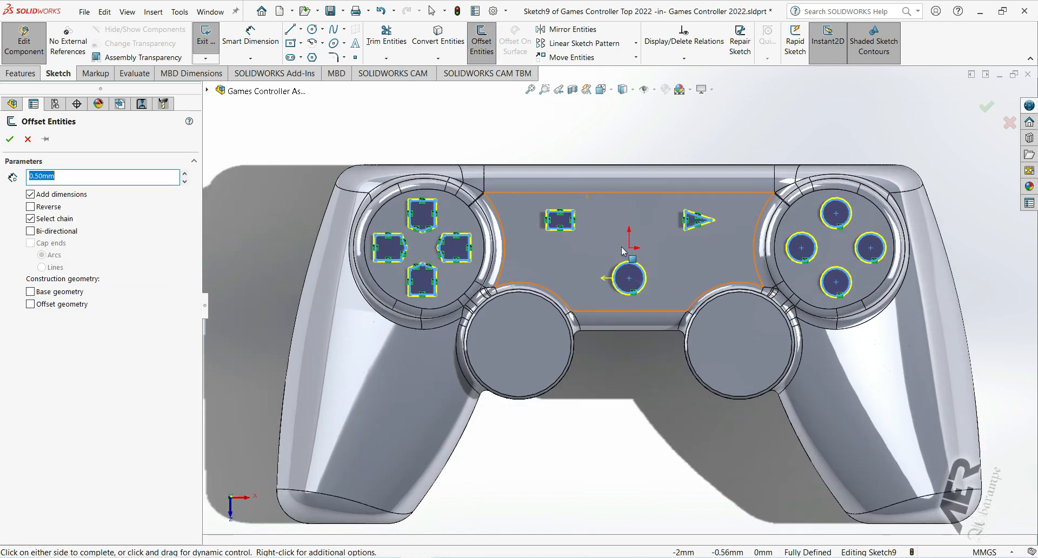
pyautogui.click(31, 219)
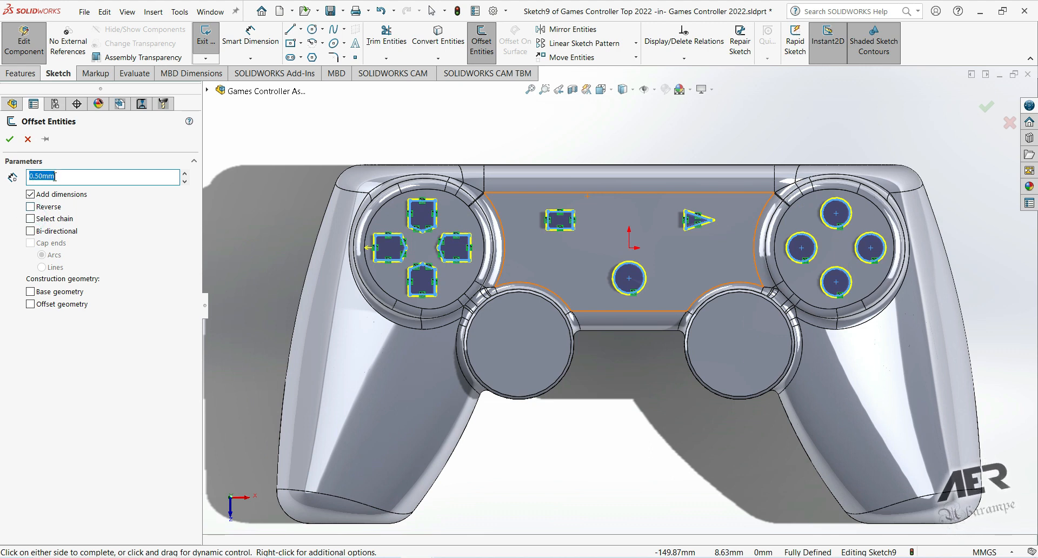
pyautogui.click(31, 209)
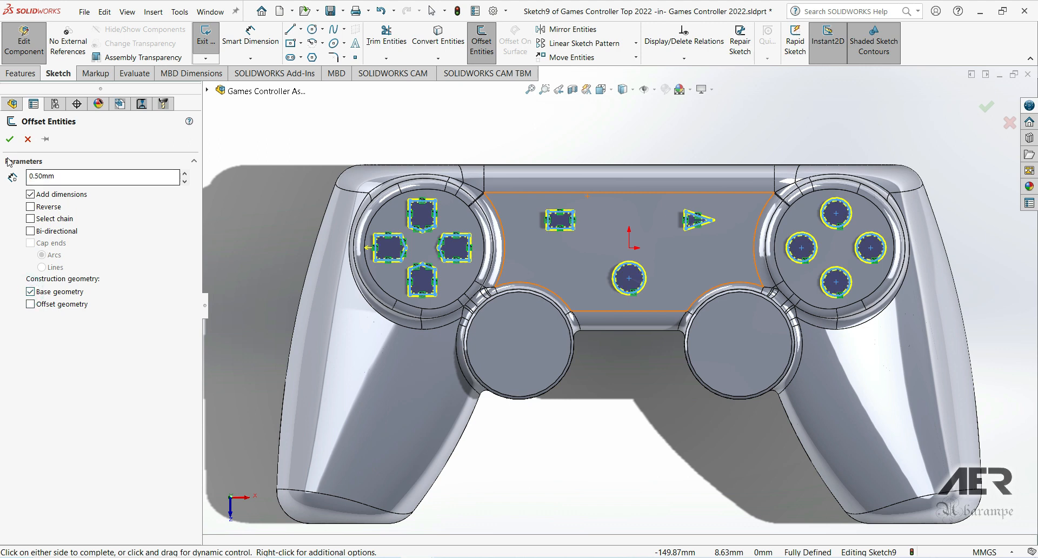
pyautogui.click(10, 139)
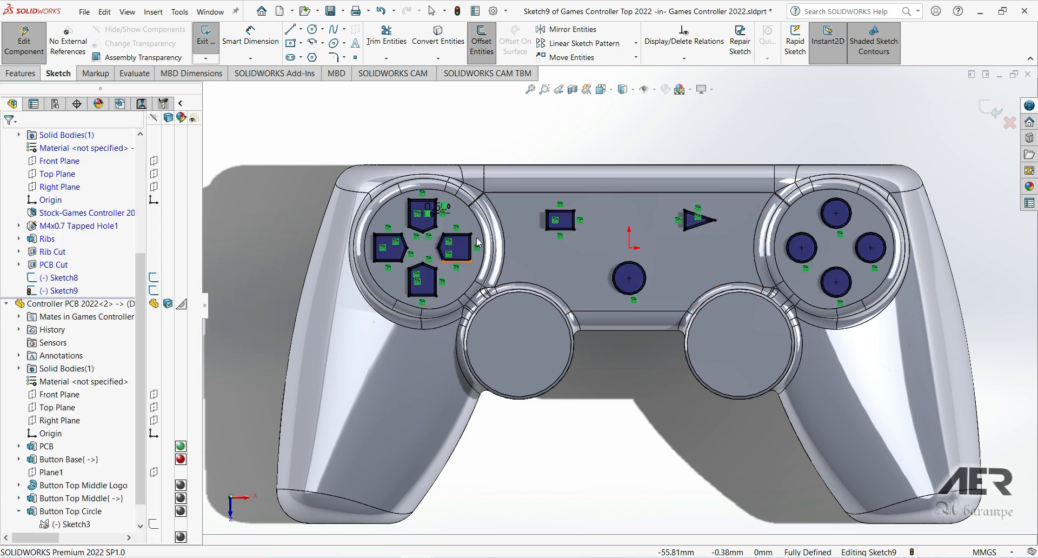
# - Cut the offset button profiles into the top shell with a 10 mm blind Extruded Cut and return to the assembly
pyautogui.scroll(-5, 438, 227)
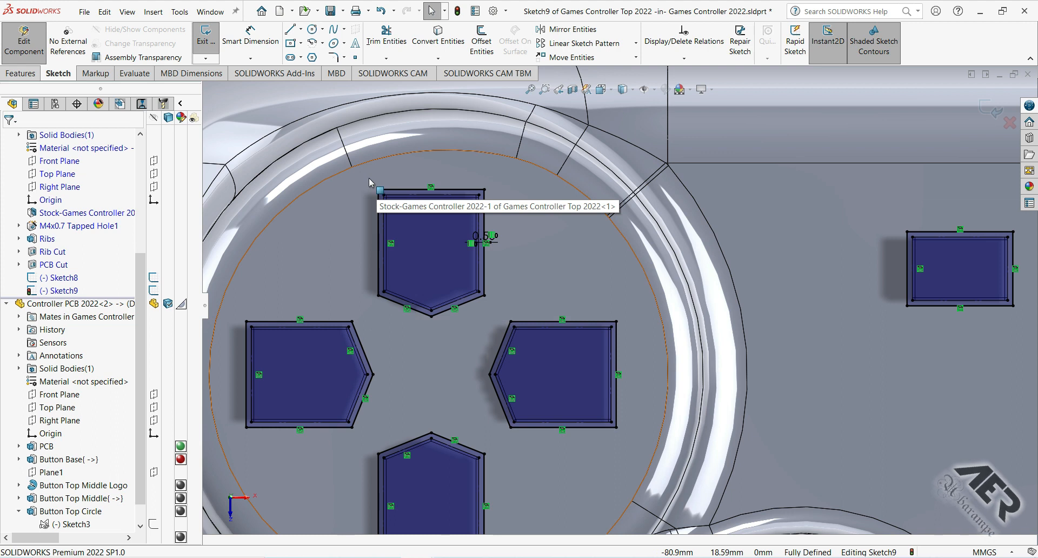
pyautogui.scroll(3, 587, 369)
pyautogui.scroll(5, 587, 370)
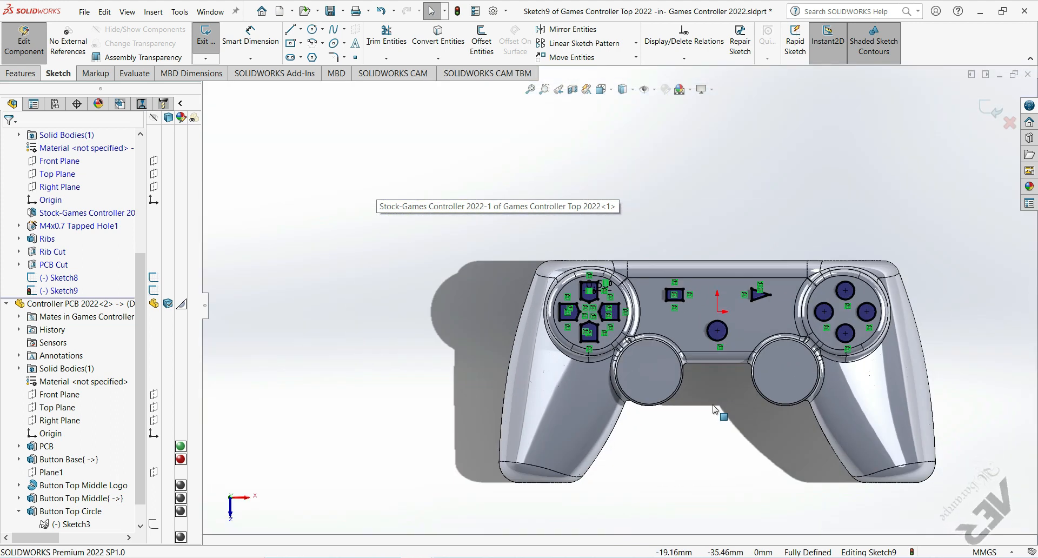
pyautogui.click(15, 77)
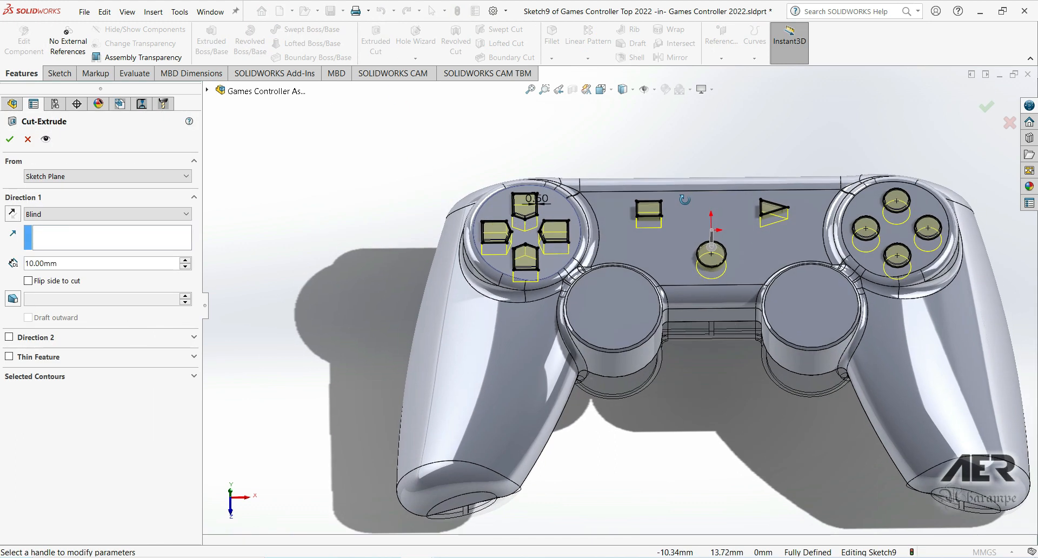
pyautogui.moveTo(685, 199); pyautogui.dragTo(686, 184, button='middle')
pyautogui.scroll(1, 886, 313)
pyautogui.scroll(-1, 914, 306)
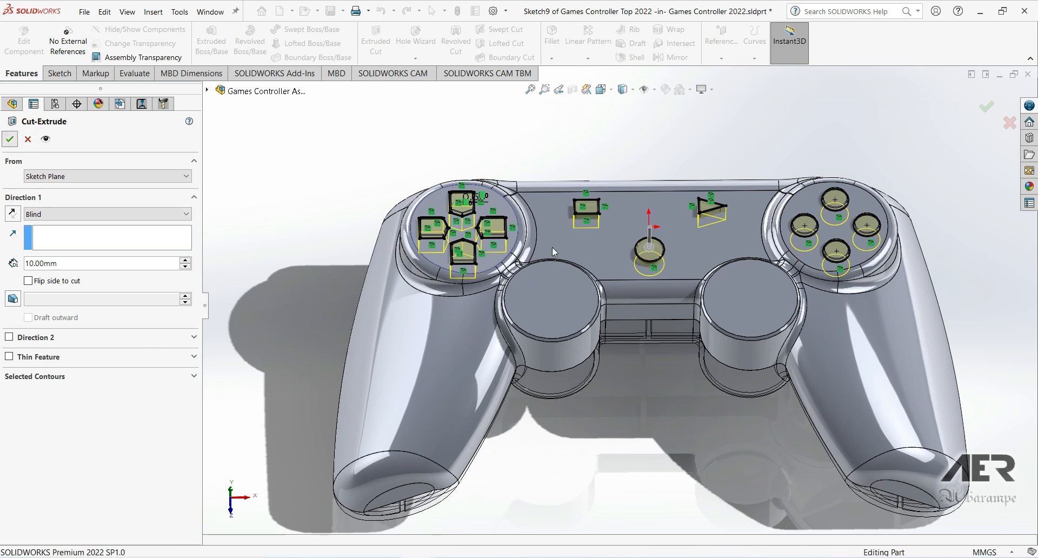
pyautogui.press('Return')
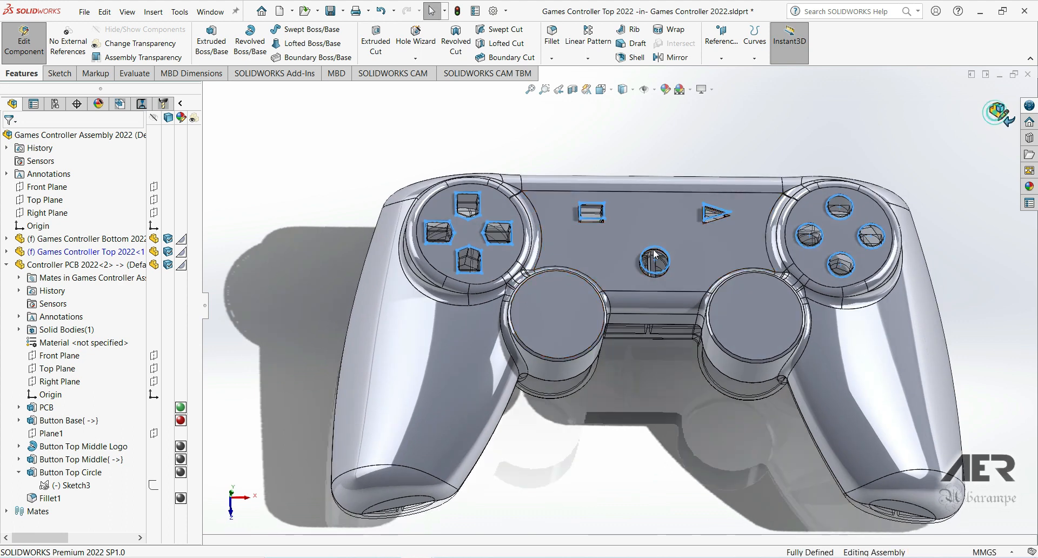
# - Rename the top shell's new cut feature as Buttons Cut
pyautogui.click(7, 252)
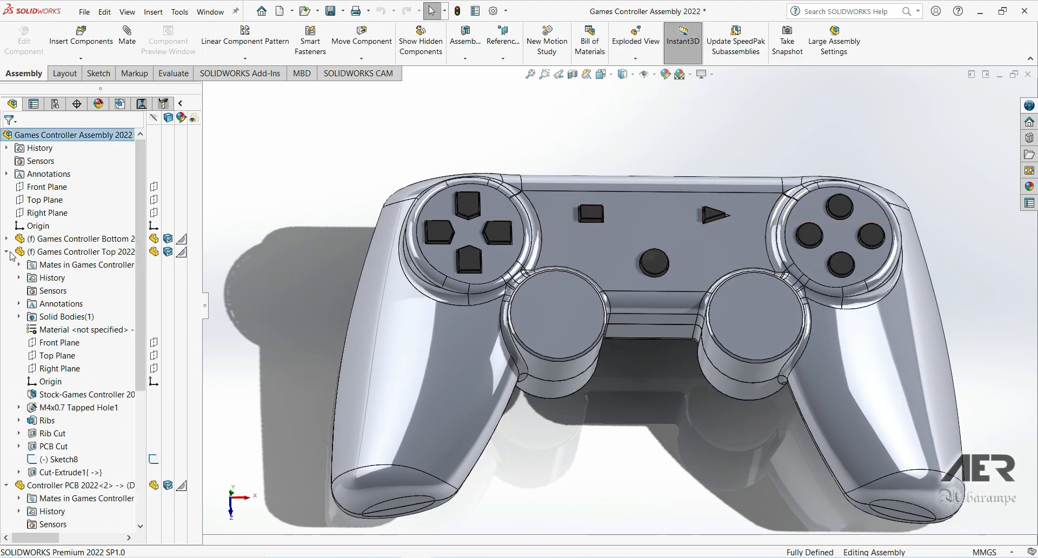
pyautogui.click(76, 472)
pyautogui.click(74, 473)
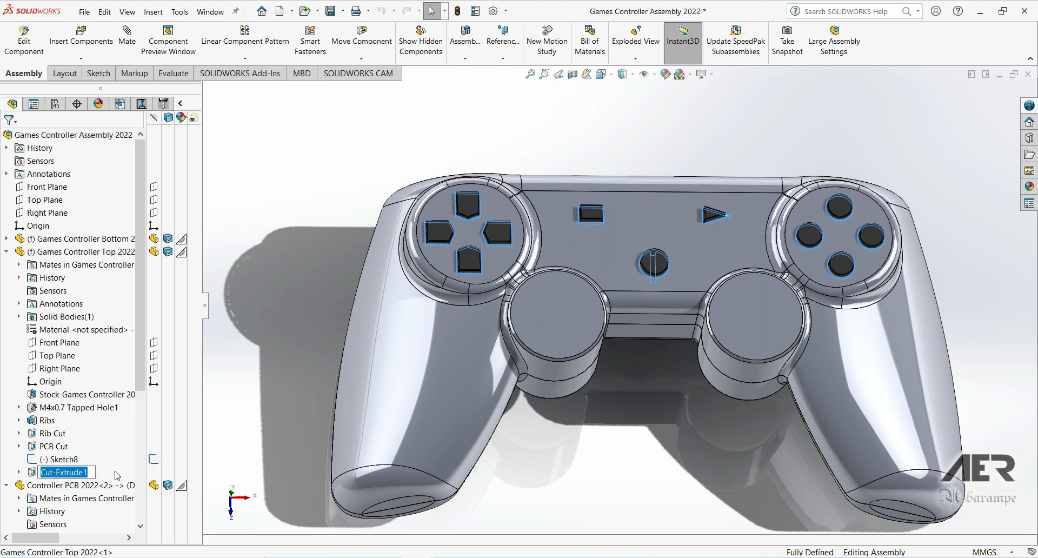
pyautogui.press('Return')
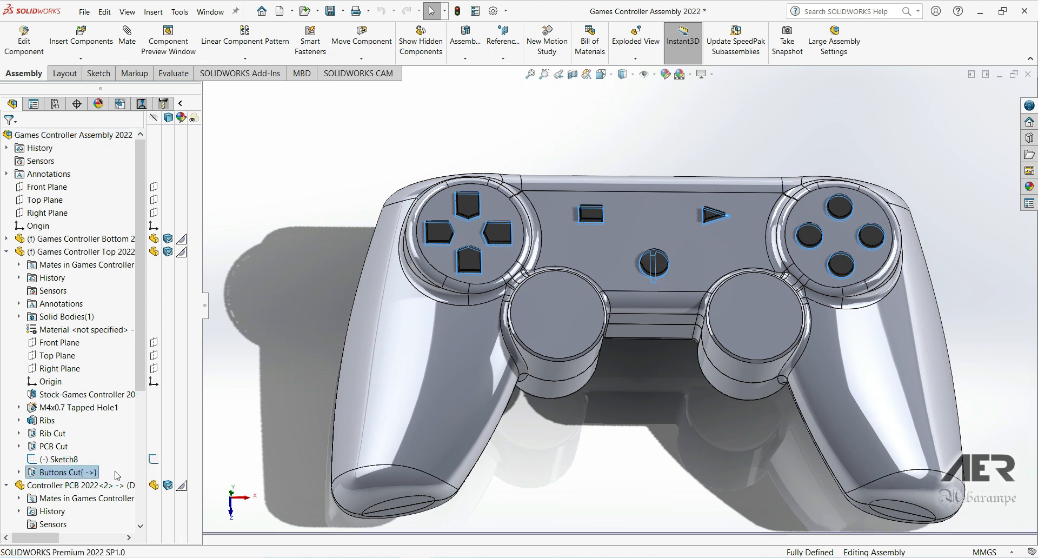
# - Save the controller assembly together with the modified Games Controller Top part
pyautogui.click(653, 450)
pyautogui.moveTo(652, 263); pyautogui.dragTo(617, 257, button='middle')
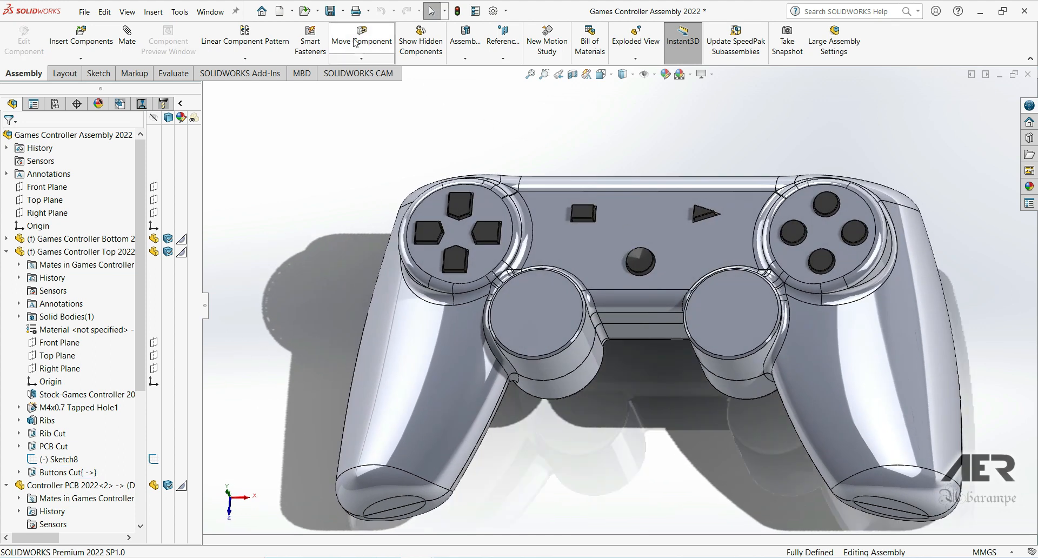
pyautogui.click(329, 11)
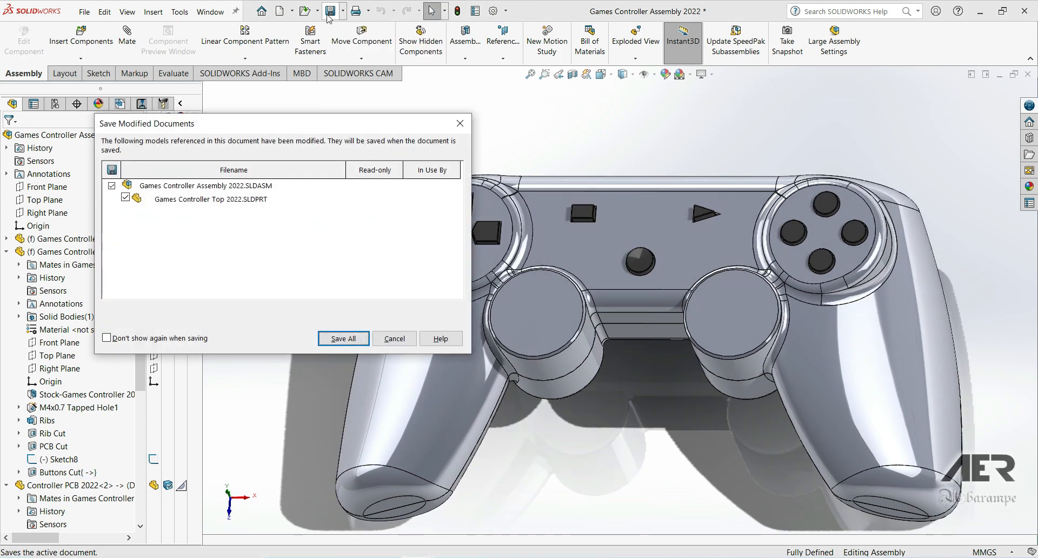
pyautogui.click(344, 339)
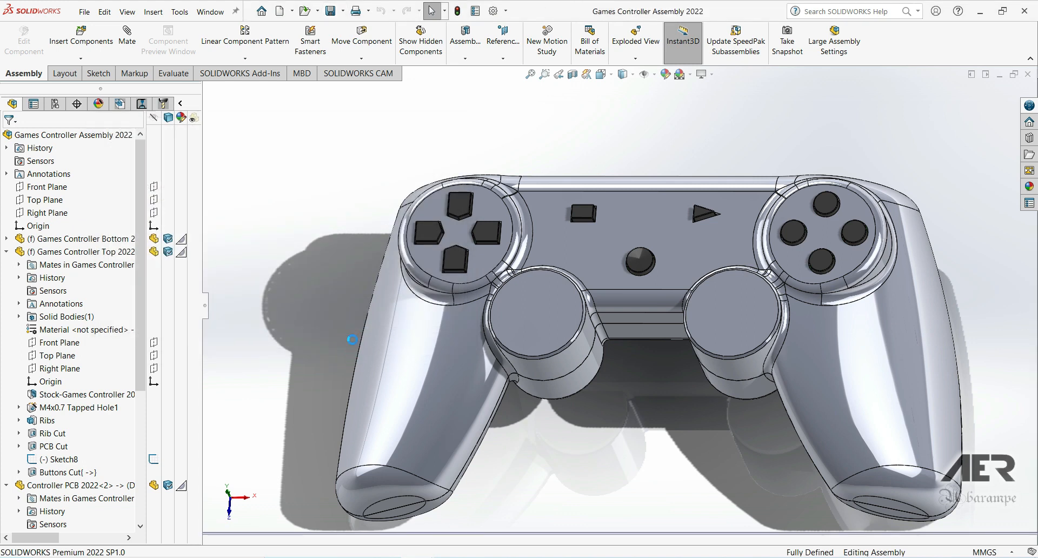
# - Create a new part document
pyautogui.scroll(3, 574, 307)
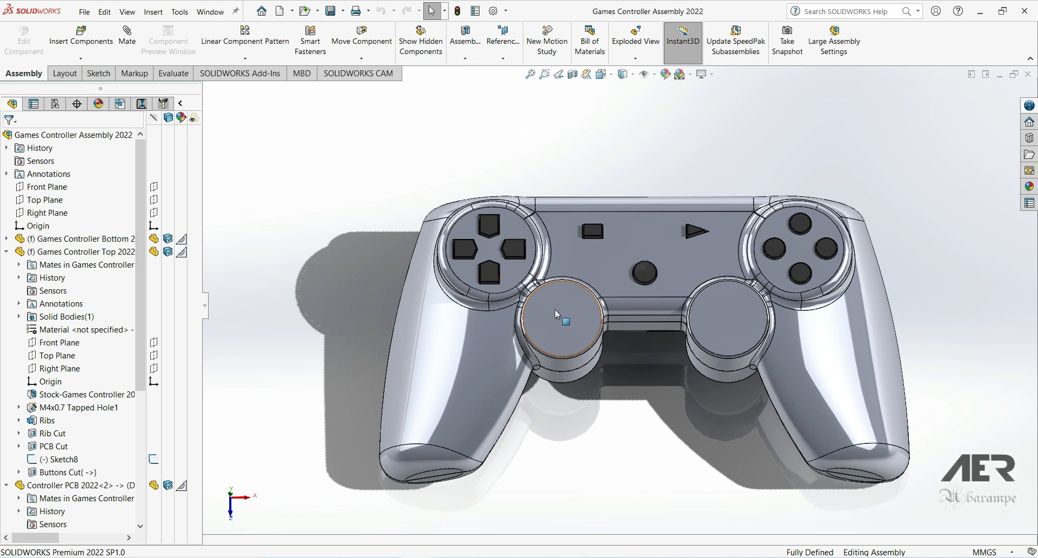
pyautogui.click(279, 11)
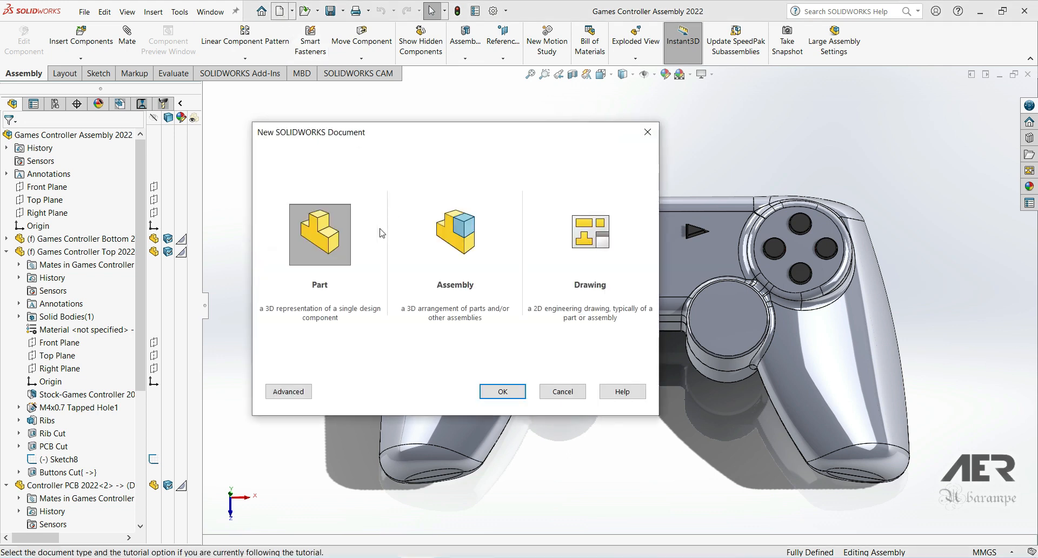
pyautogui.click(502, 392)
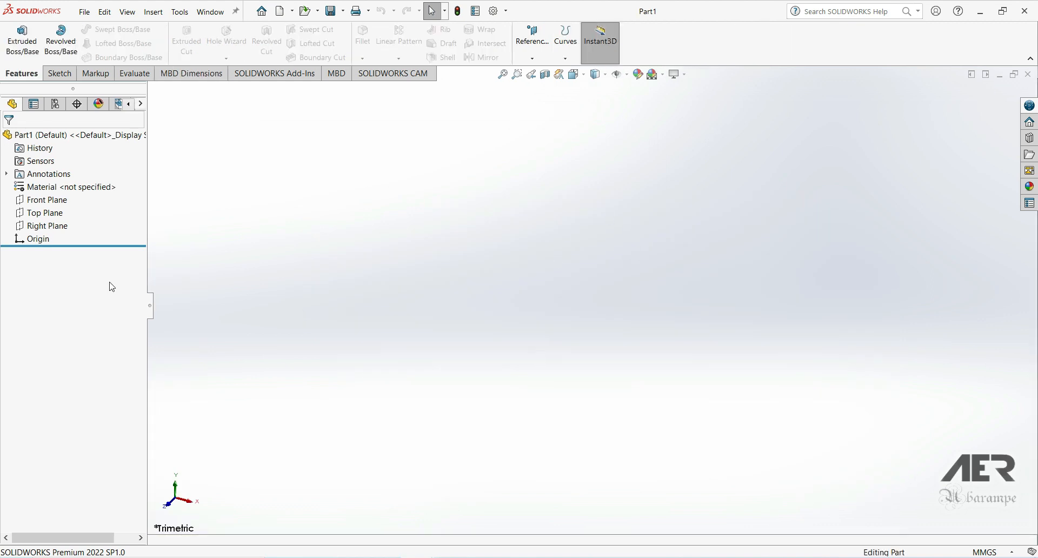
# - On the Front Plane, sketch a closed stepped half-profile from the origin with lines, about 38 mm wide and 76 mm tall, with a neck notch
pyautogui.click(41, 201)
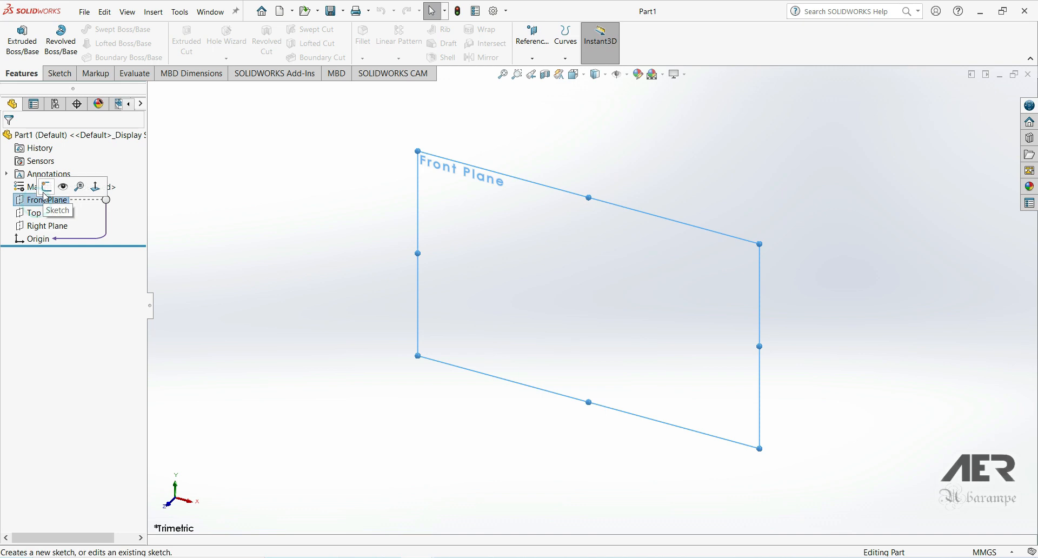
pyautogui.click(46, 194)
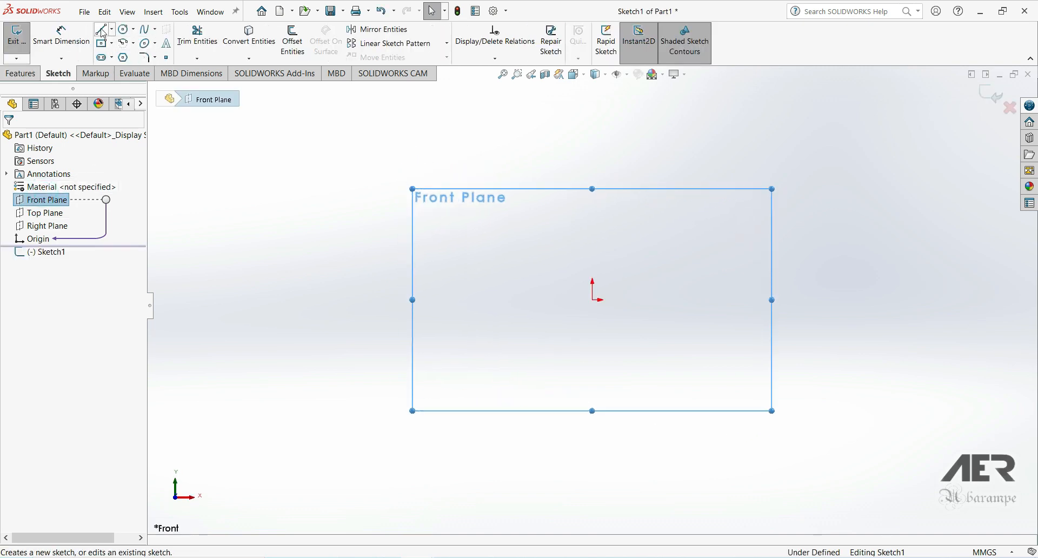
pyautogui.click(102, 30)
pyautogui.click(592, 300)
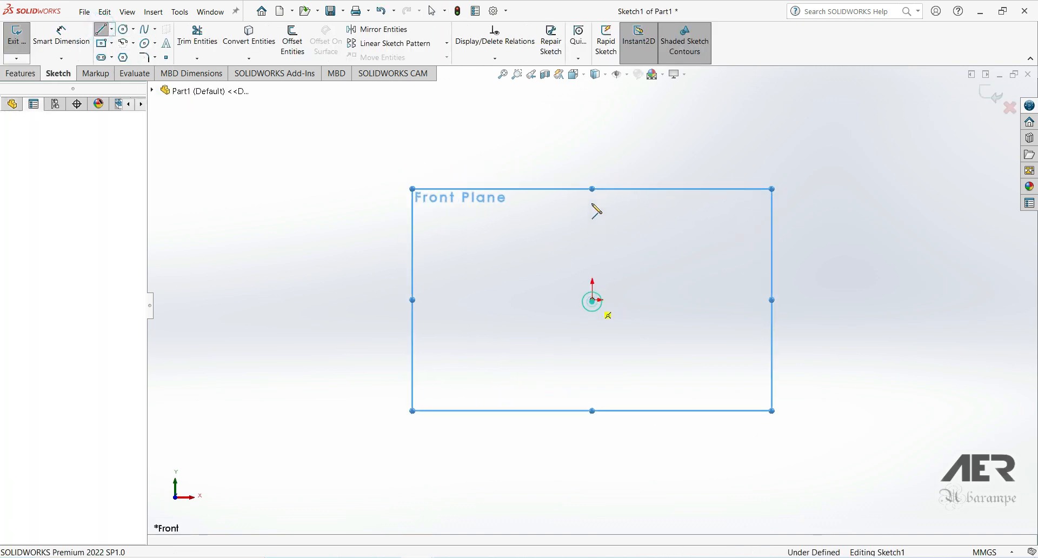
pyautogui.click(593, 146)
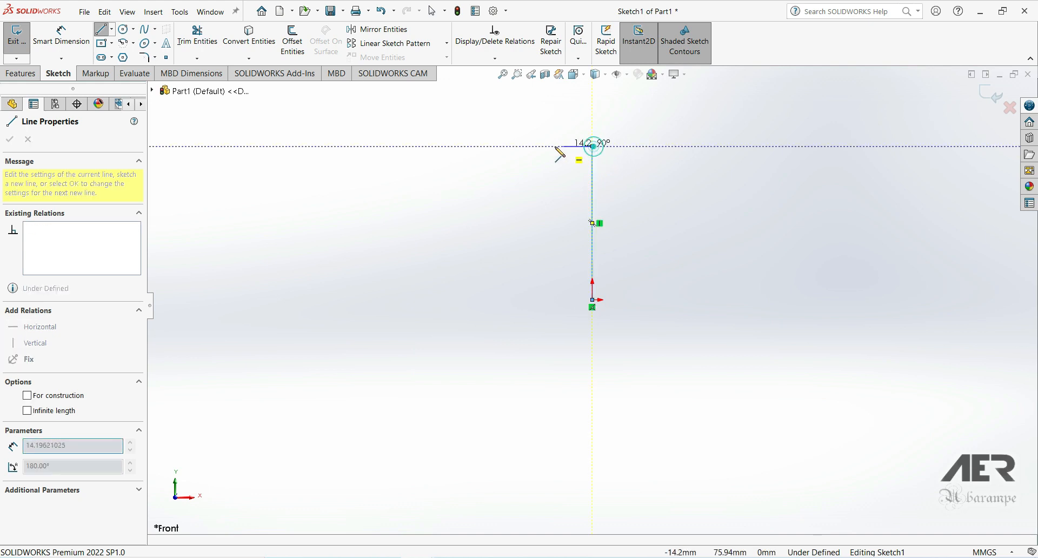
pyautogui.click(543, 146)
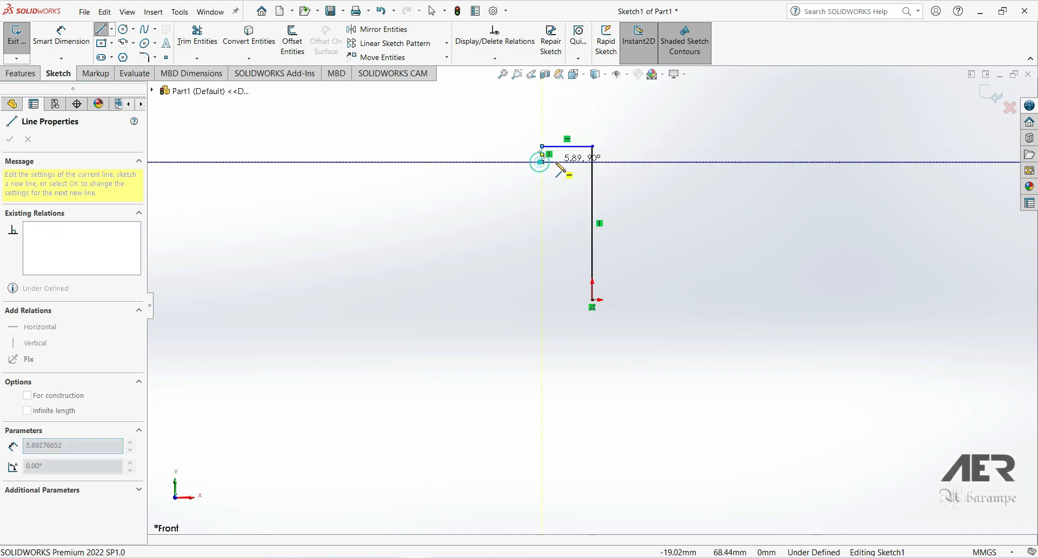
pyautogui.click(543, 162)
pyautogui.click(568, 162)
pyautogui.click(567, 204)
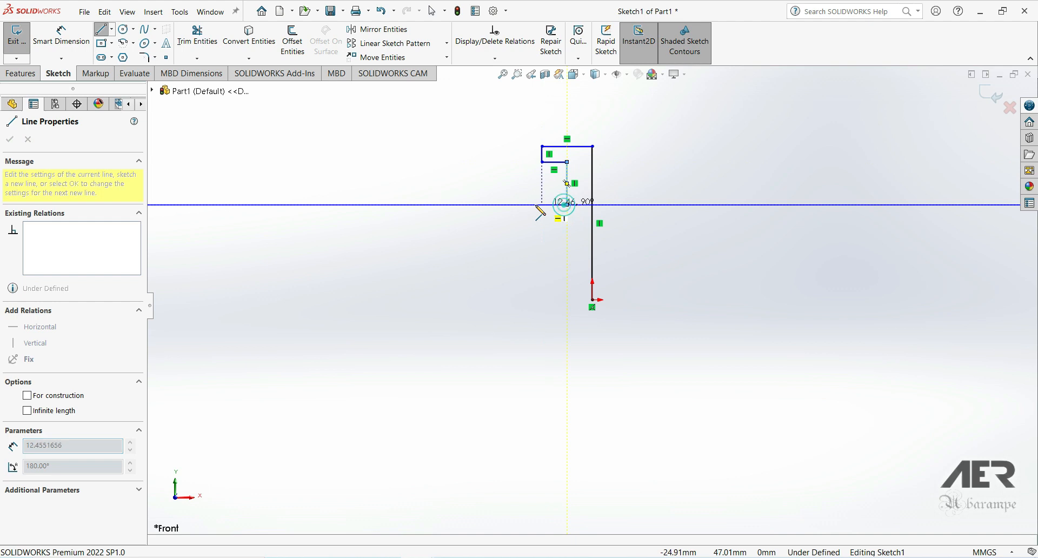
pyautogui.click(515, 205)
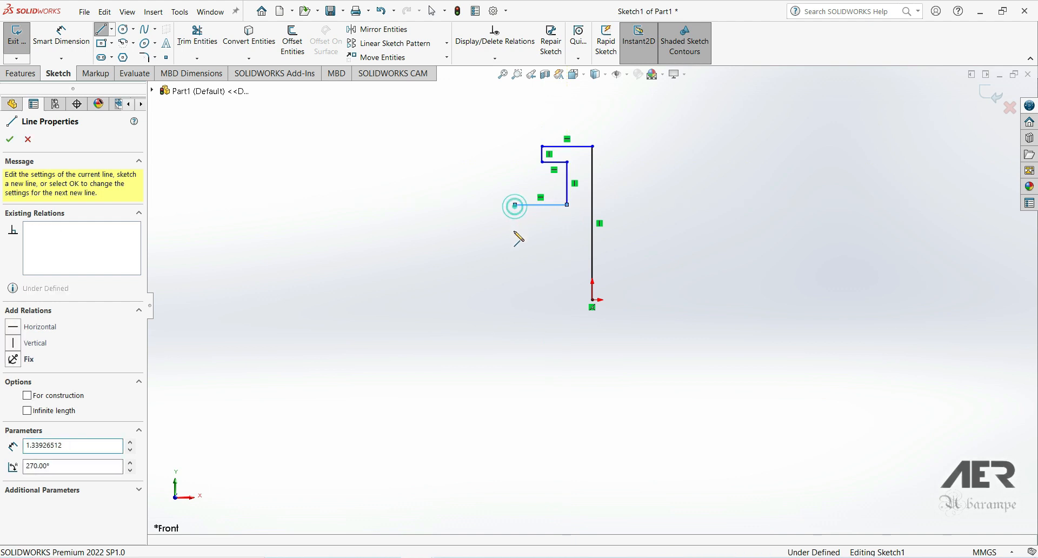
pyautogui.click(515, 302)
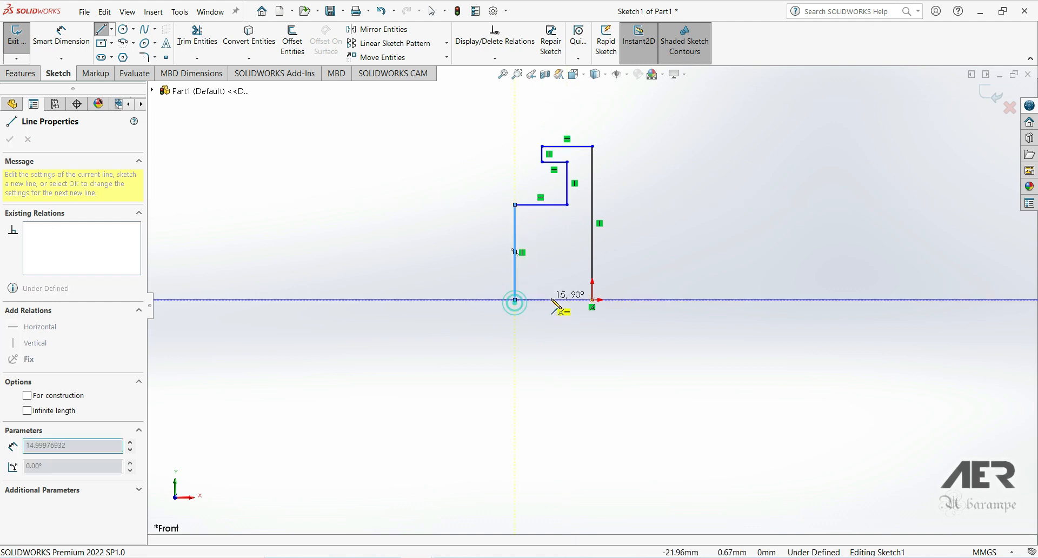
pyautogui.click(592, 300)
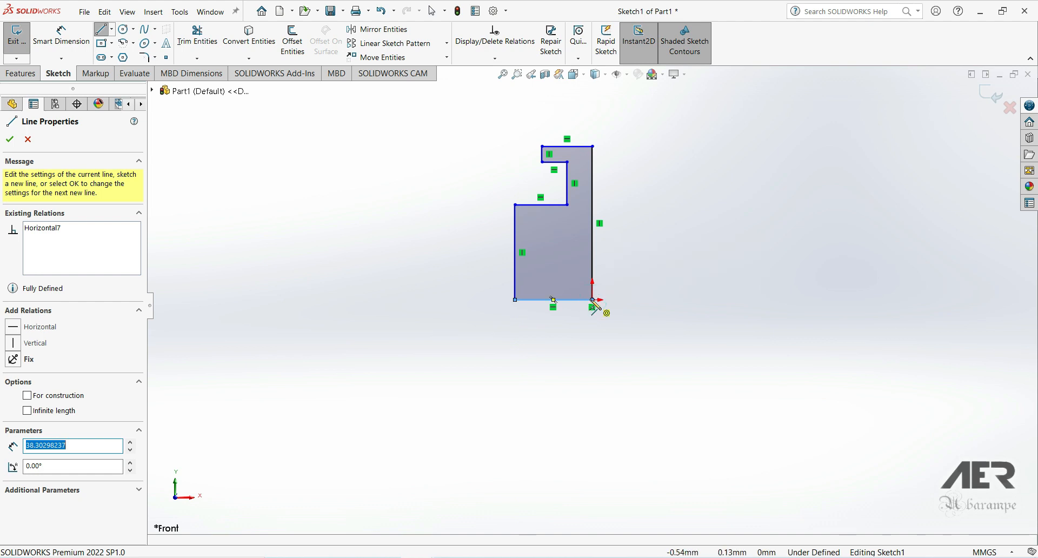
# - Dimension the profile's base width to 16 mm and the main body's outer side height to 40 mm
pyautogui.click(83, 43)
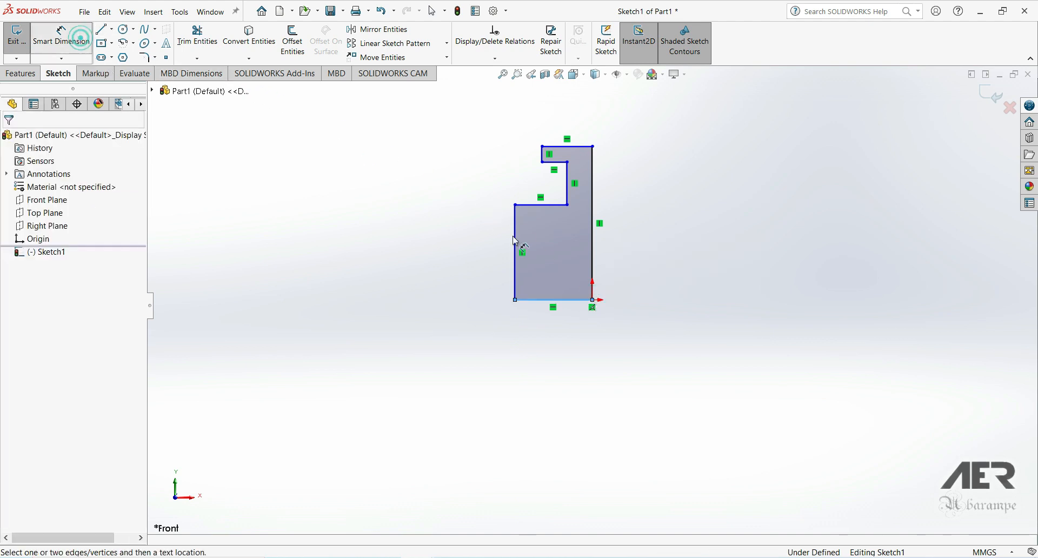
pyautogui.click(514, 252)
pyautogui.click(593, 274)
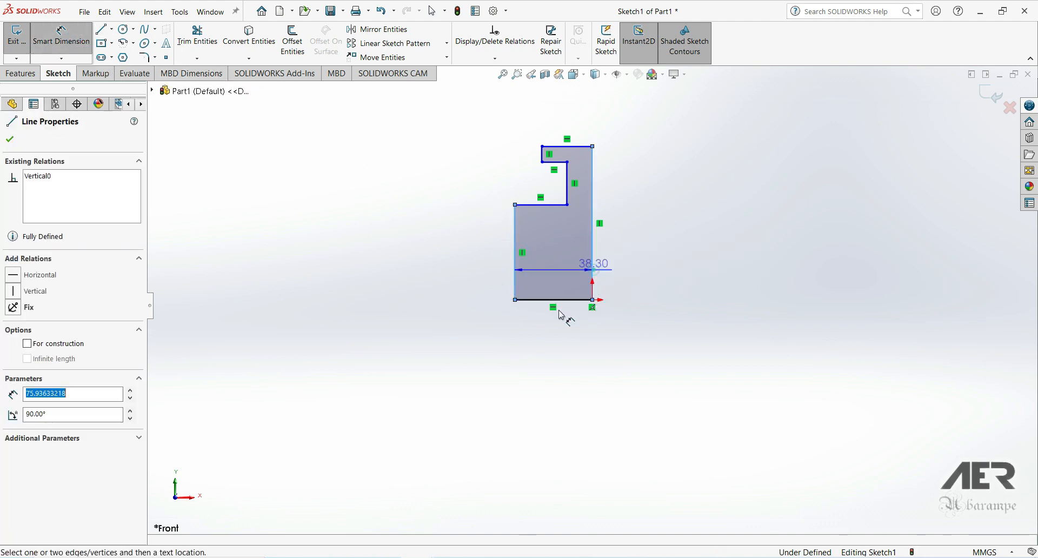
pyautogui.click(557, 325)
pyautogui.write('16')
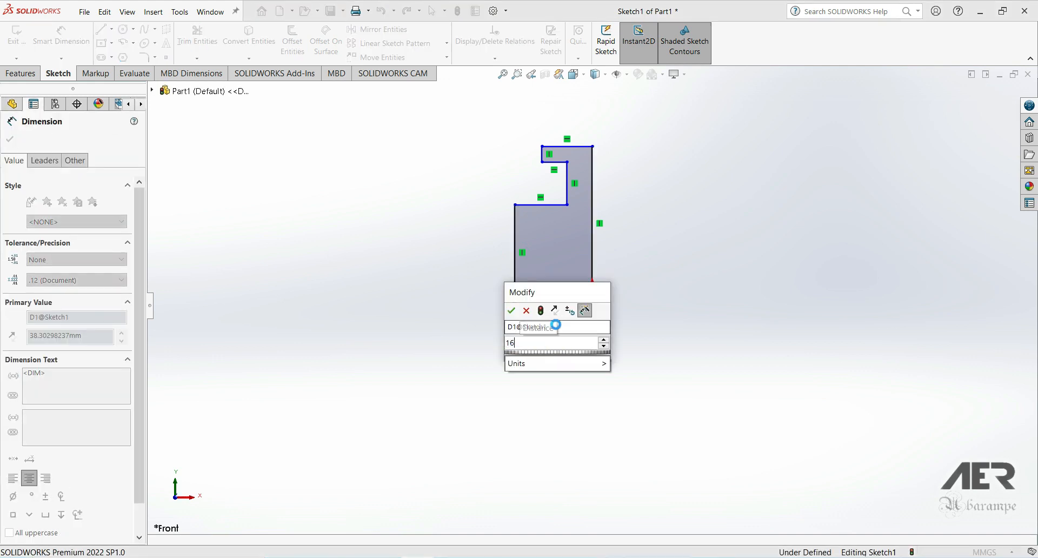
pyautogui.press('Return')
pyautogui.click(513, 255)
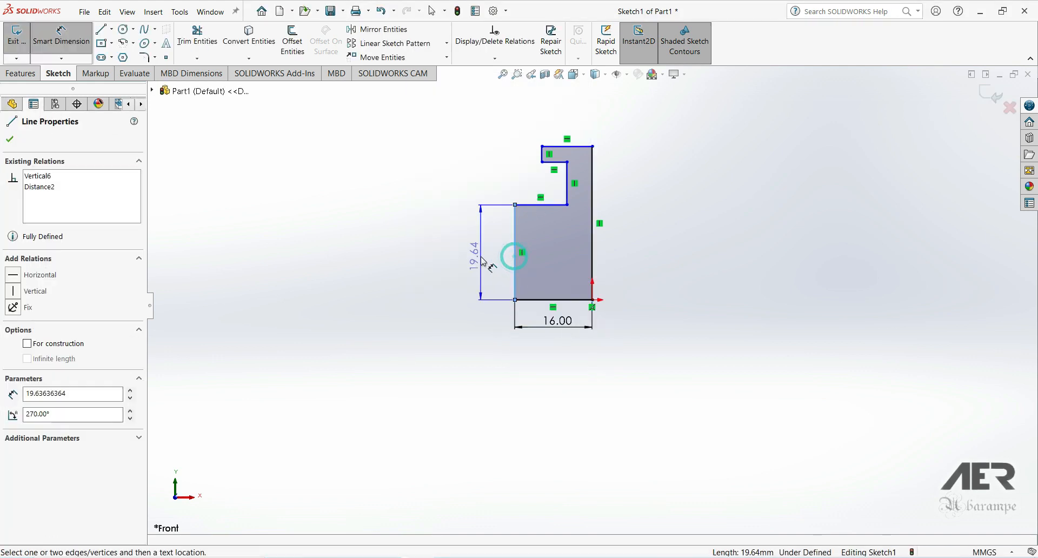
pyautogui.click(480, 254)
pyautogui.write('40')
pyautogui.press('Return')
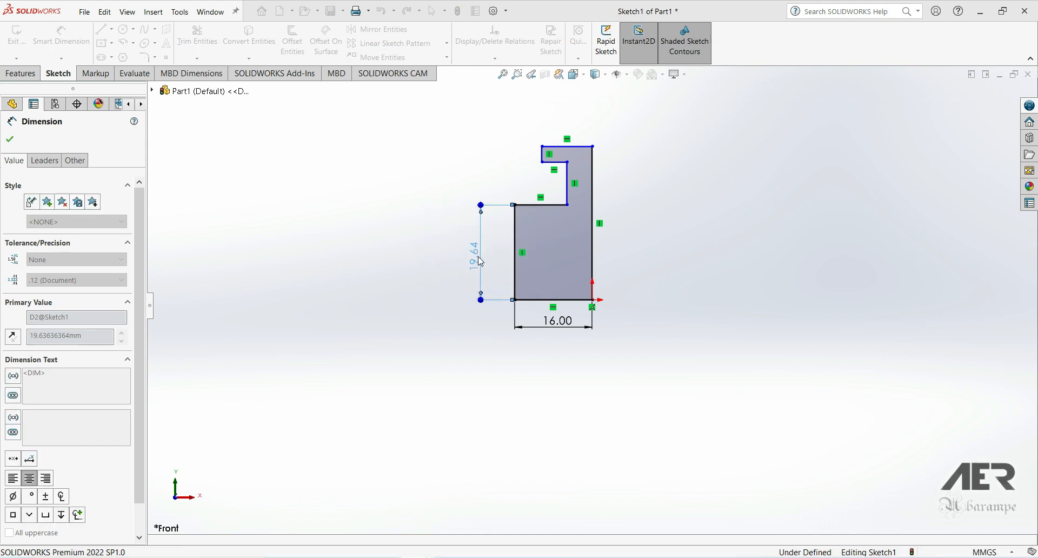
# - Dimension the profile's head thickness to 4 mm and the neck height to 10 mm
pyautogui.scroll(-3, 592, 141)
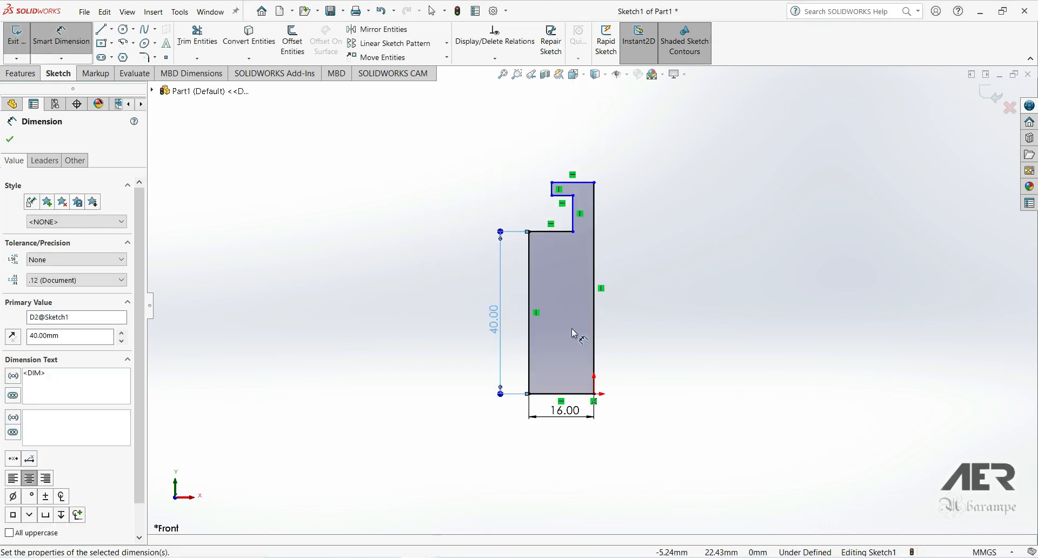
pyautogui.click(544, 123)
pyautogui.click(482, 122)
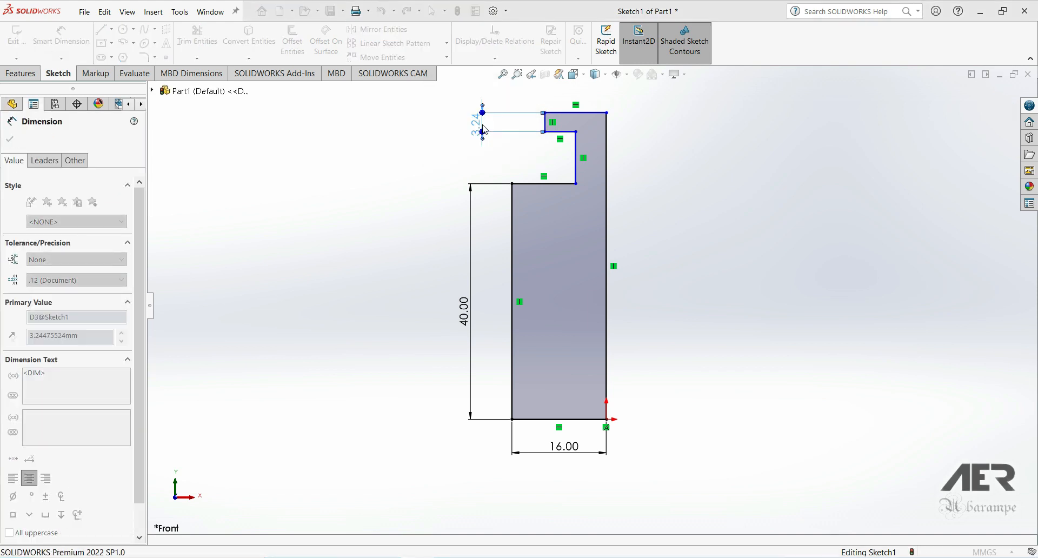
pyautogui.write('4')
pyautogui.press('Return')
pyautogui.click(576, 158)
pyautogui.click(423, 156)
pyautogui.press('Return')
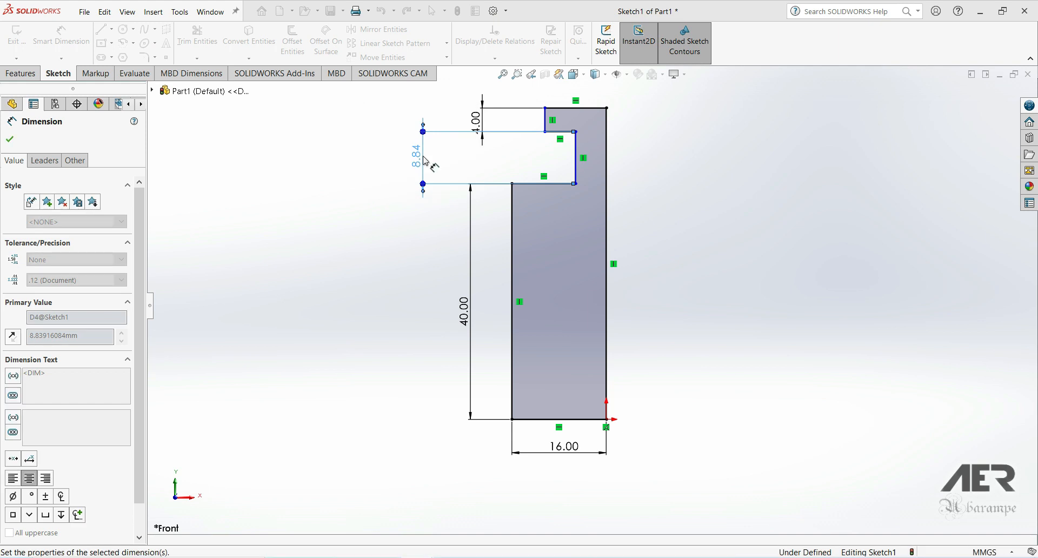
pyautogui.write('10')
pyautogui.press('Return')
# - Dimension the neck width to 7 mm from the vertical centre edge and the profile's top edge to 12 mm
pyautogui.click(593, 162)
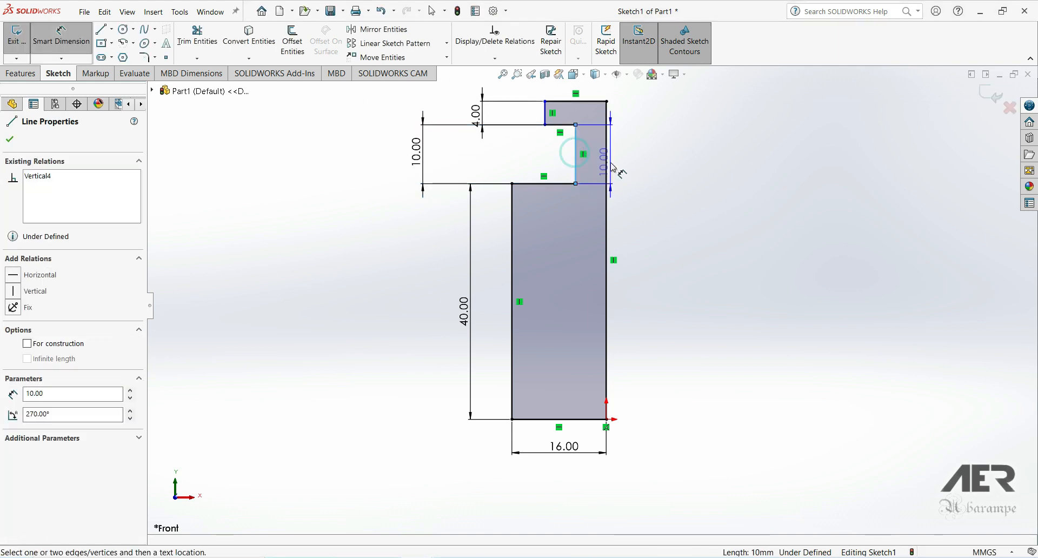
pyautogui.click(643, 156)
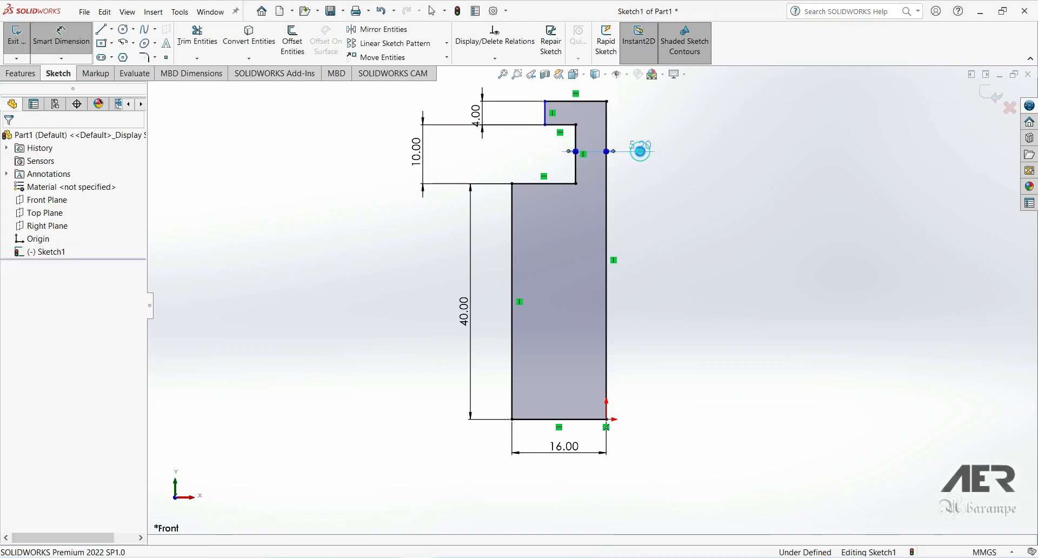
pyautogui.press('Return')
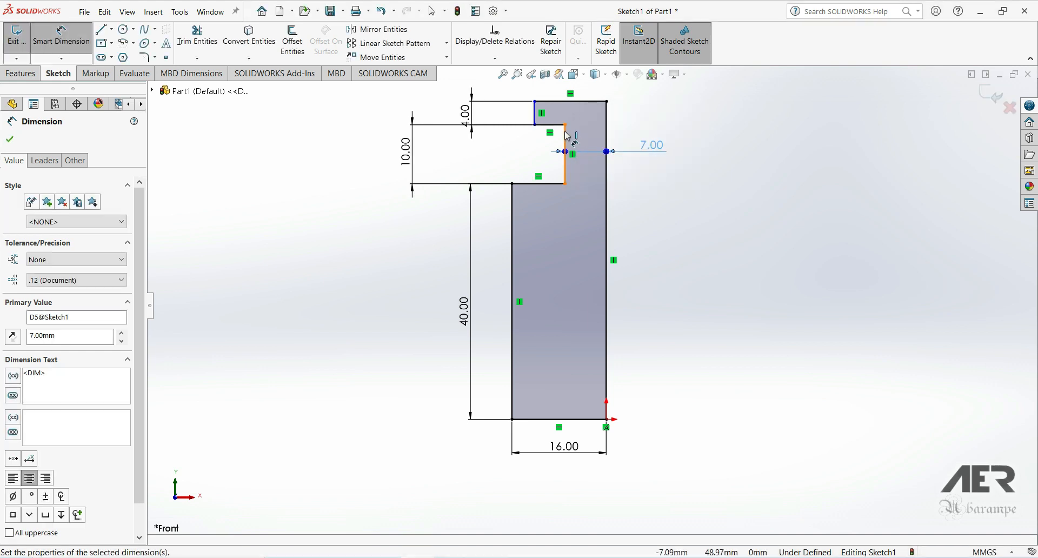
pyautogui.click(589, 133)
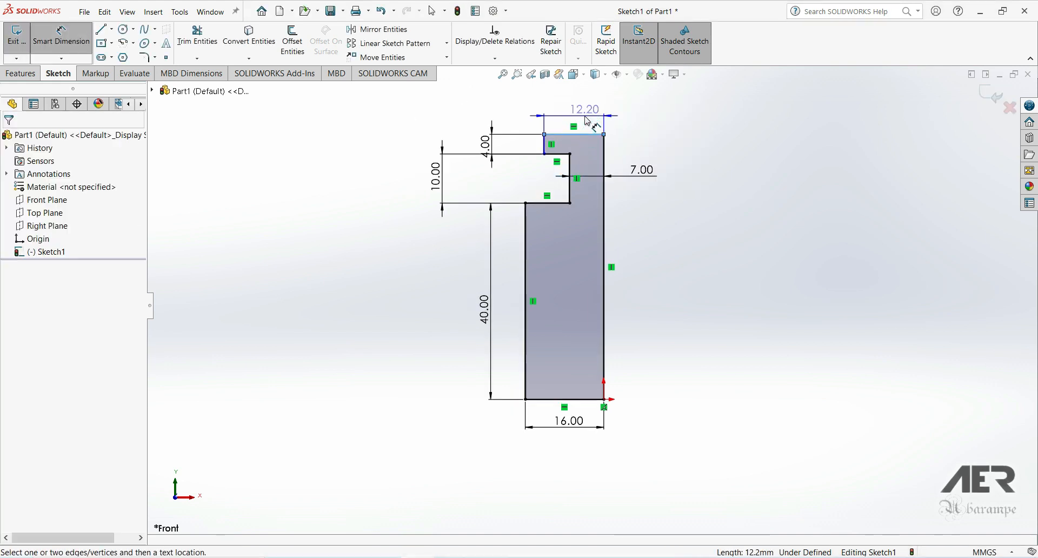
pyautogui.click(587, 118)
pyautogui.write('12.00mm')
pyautogui.press('Return')
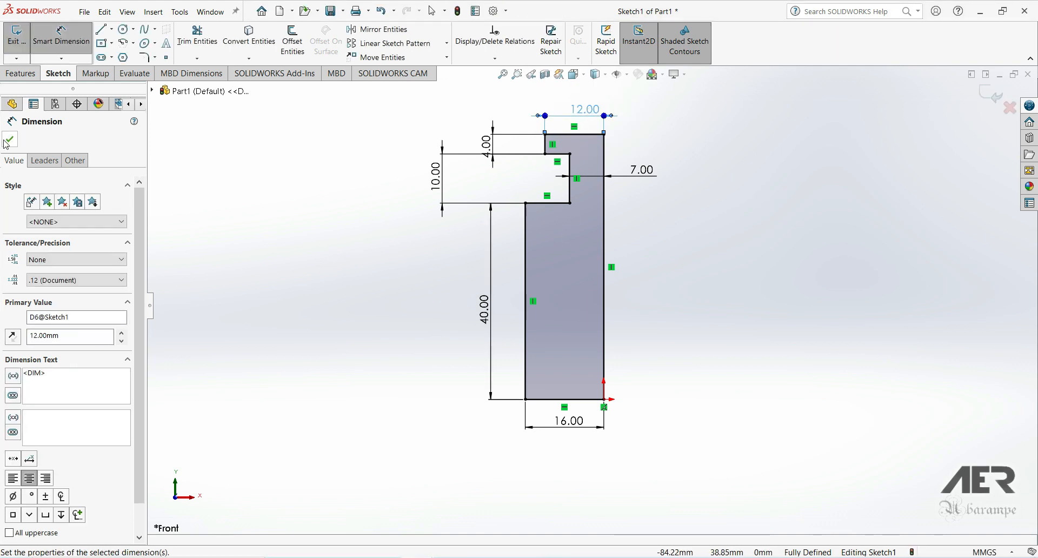
pyautogui.click(9, 139)
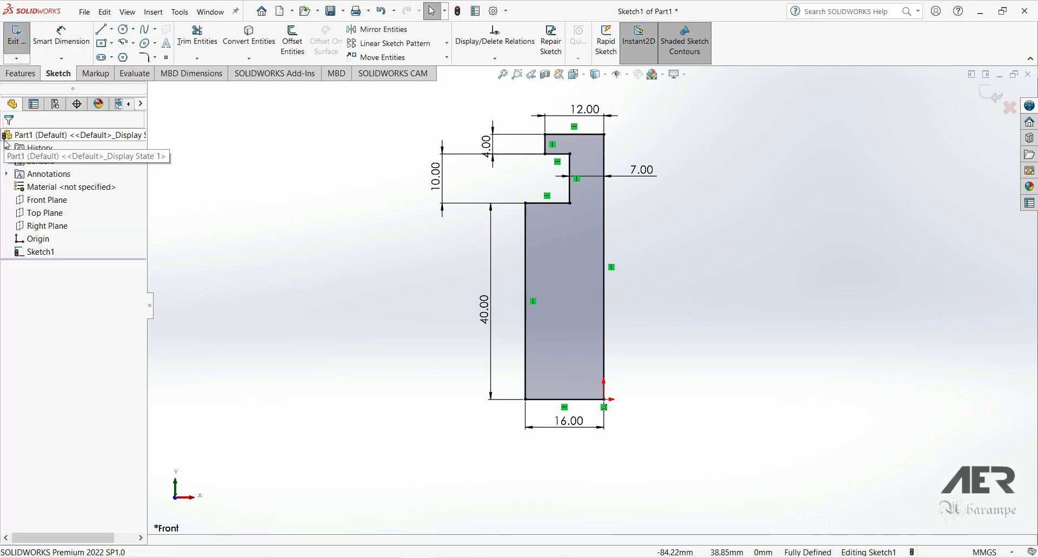
# - Add sketch fillets of 10 mm at the outer base corner, 8 mm at the body's shoulder and 2 mm at the head's upper outer corner
pyautogui.click(144, 58)
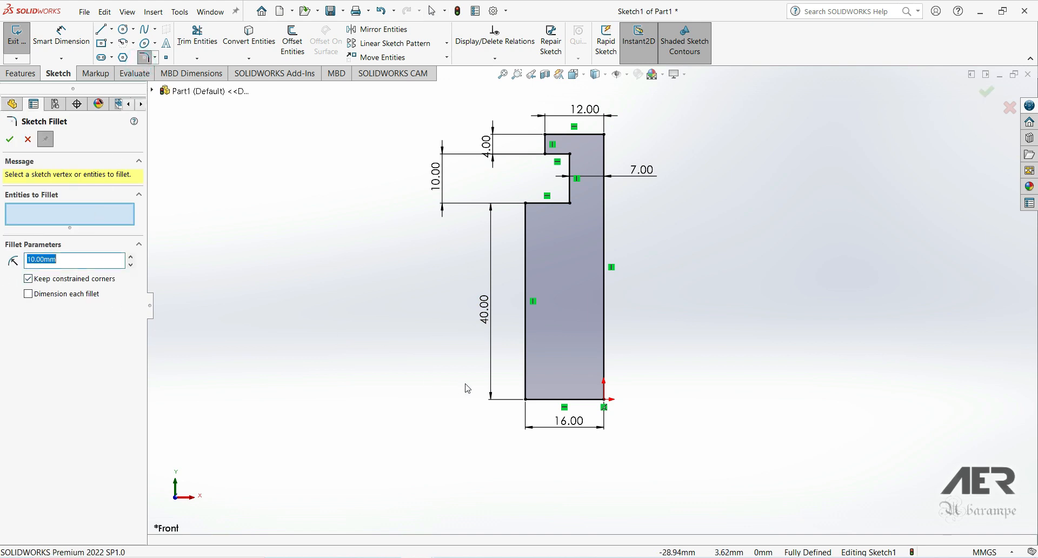
pyautogui.click(526, 400)
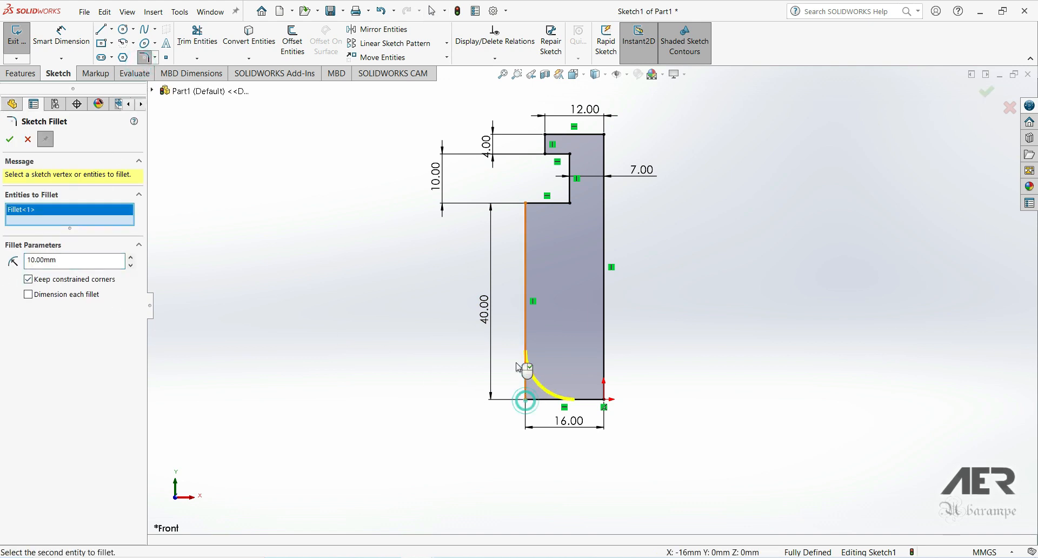
pyautogui.click(10, 139)
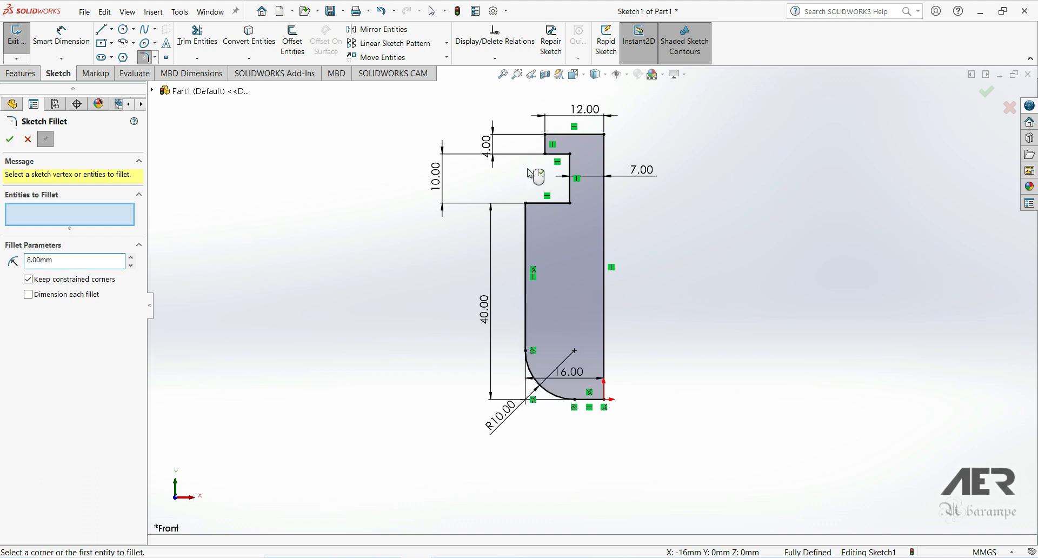
pyautogui.click(10, 140)
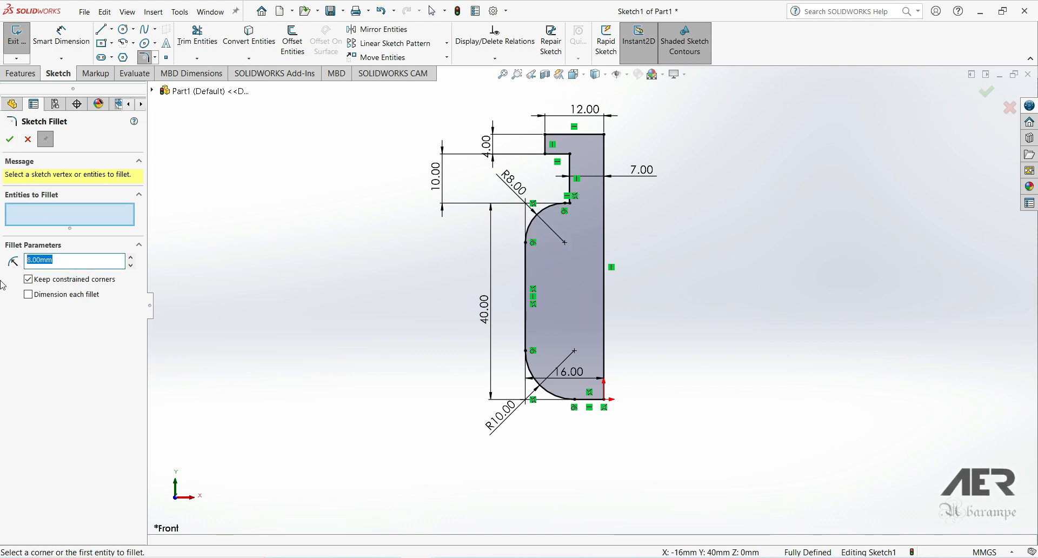
pyautogui.click(544, 136)
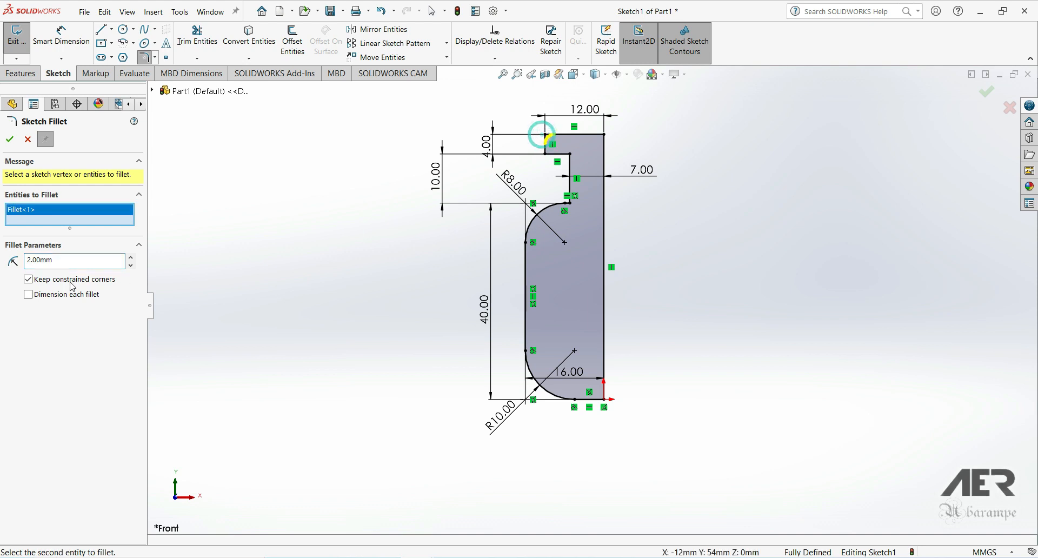
pyautogui.click(9, 145)
pyautogui.click(9, 138)
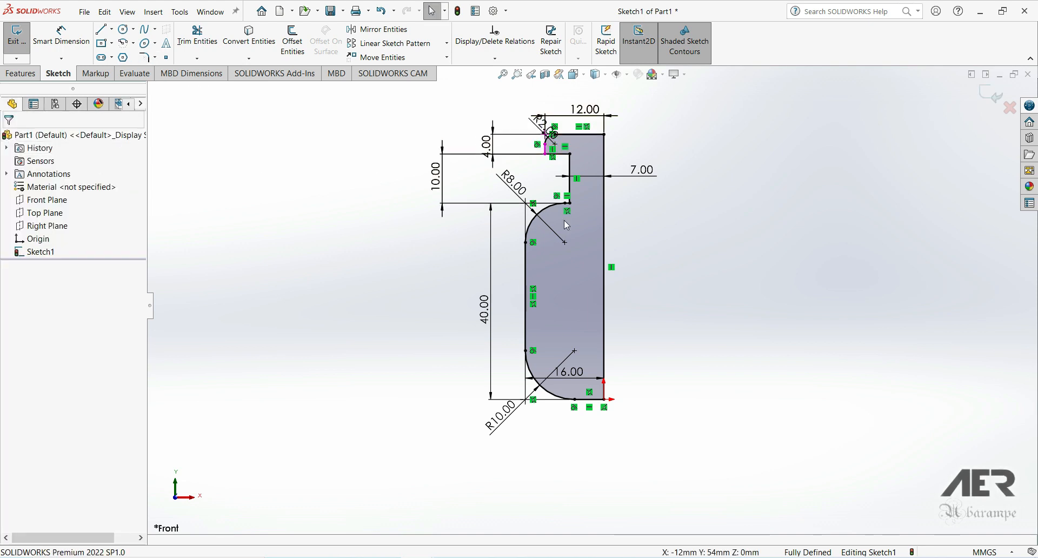
# - Revolve the filleted profile 360 degrees about its long vertical edge through the origin
pyautogui.click(32, 75)
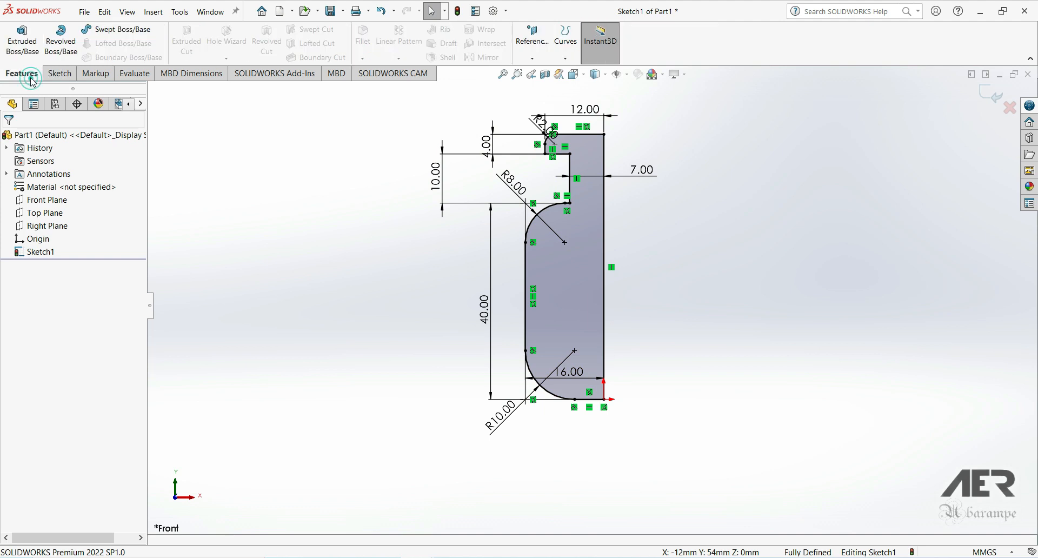
pyautogui.click(61, 39)
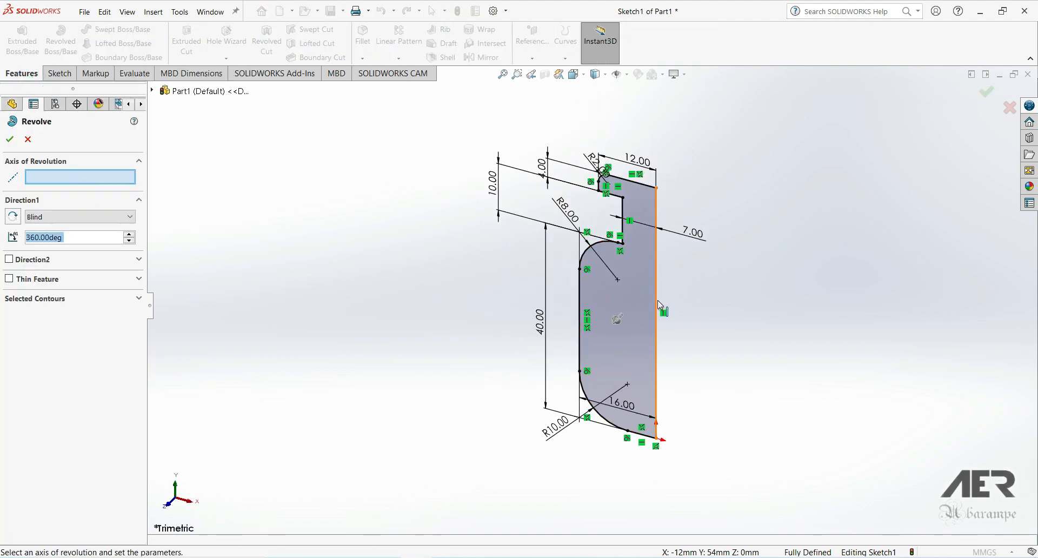
pyautogui.click(655, 305)
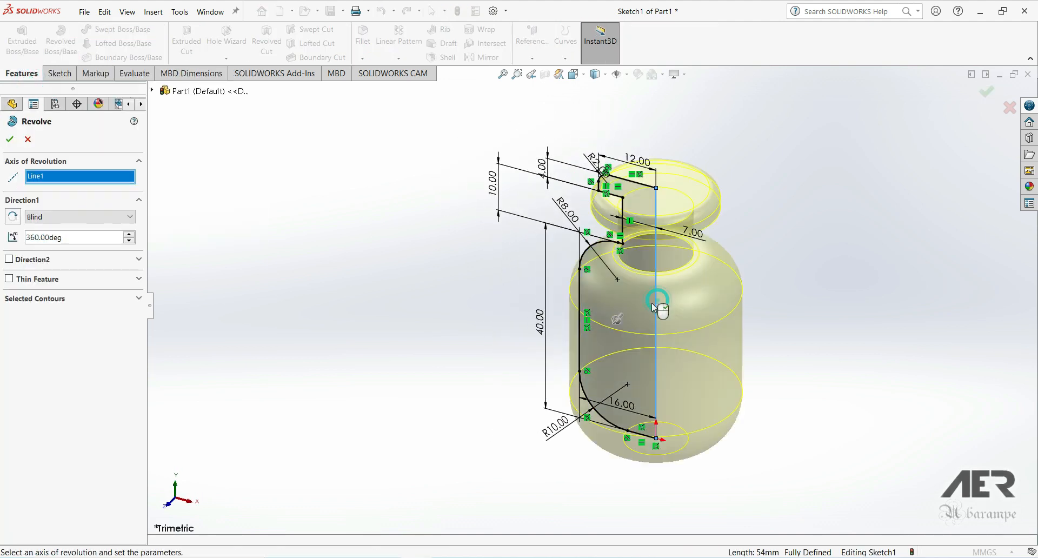
pyautogui.click(9, 139)
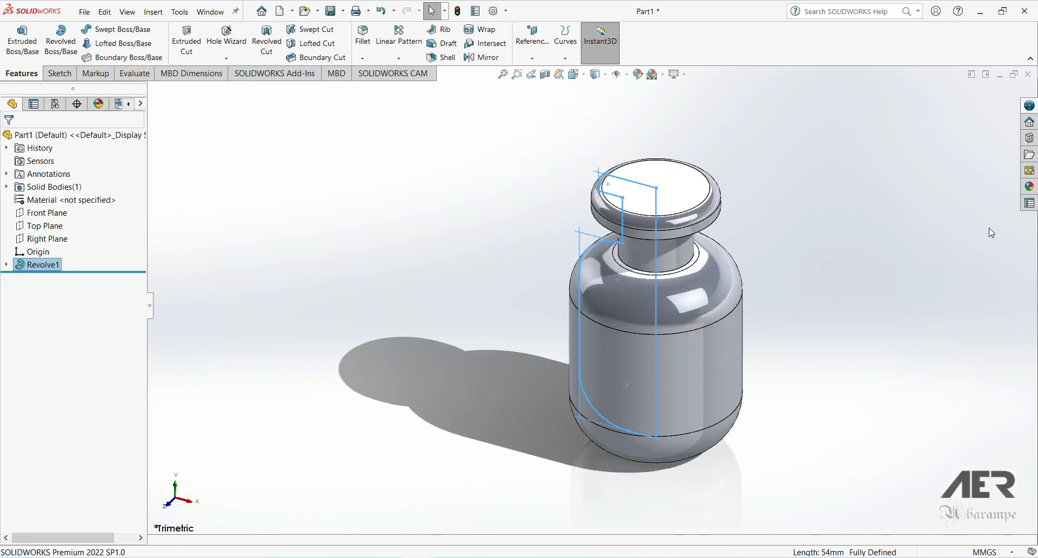
# - Apply the dark grey medium gloss plastic appearance to the revolved part
pyautogui.click(1029, 187)
pyautogui.click(898, 107)
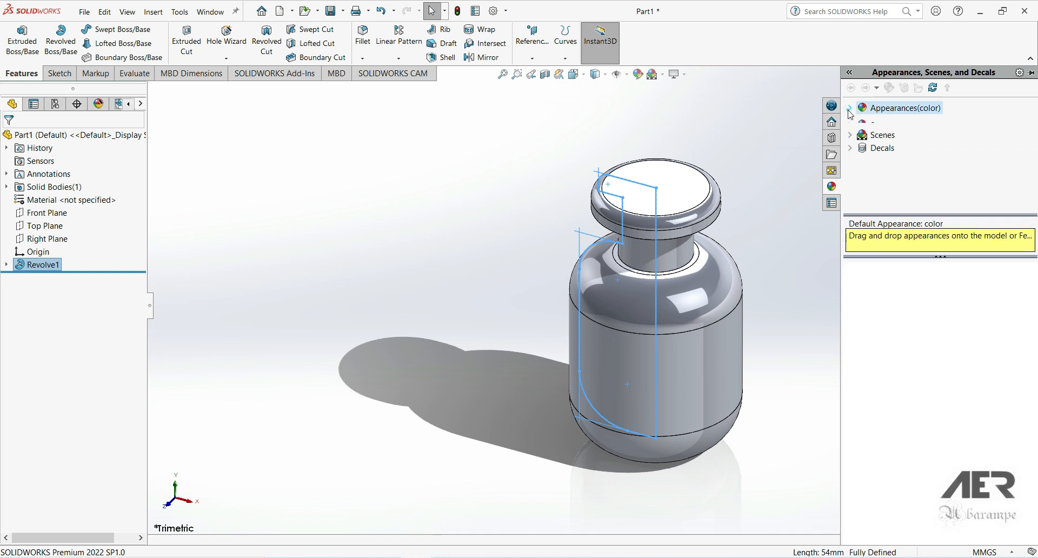
pyautogui.click(894, 120)
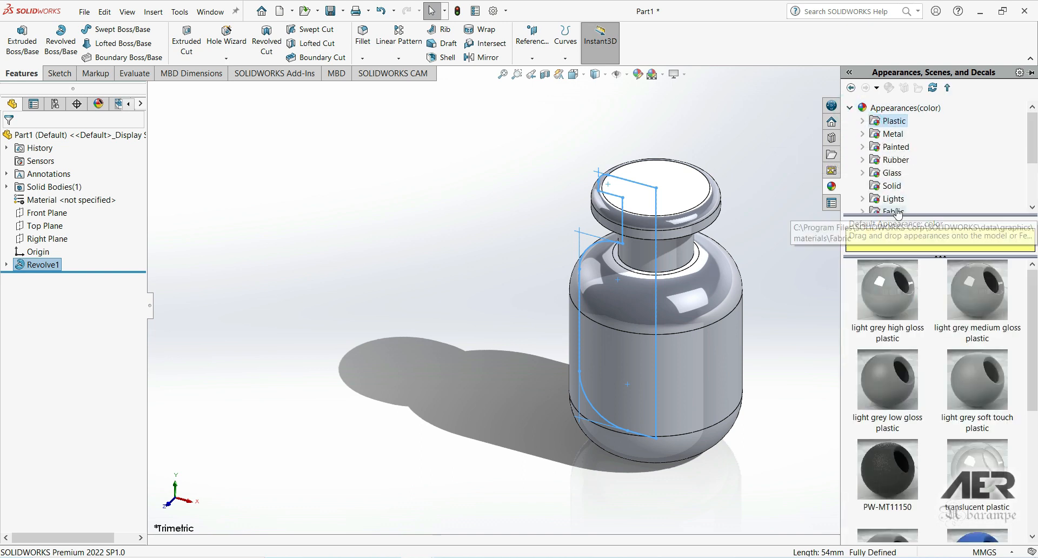
pyautogui.click(862, 121)
pyautogui.click(891, 134)
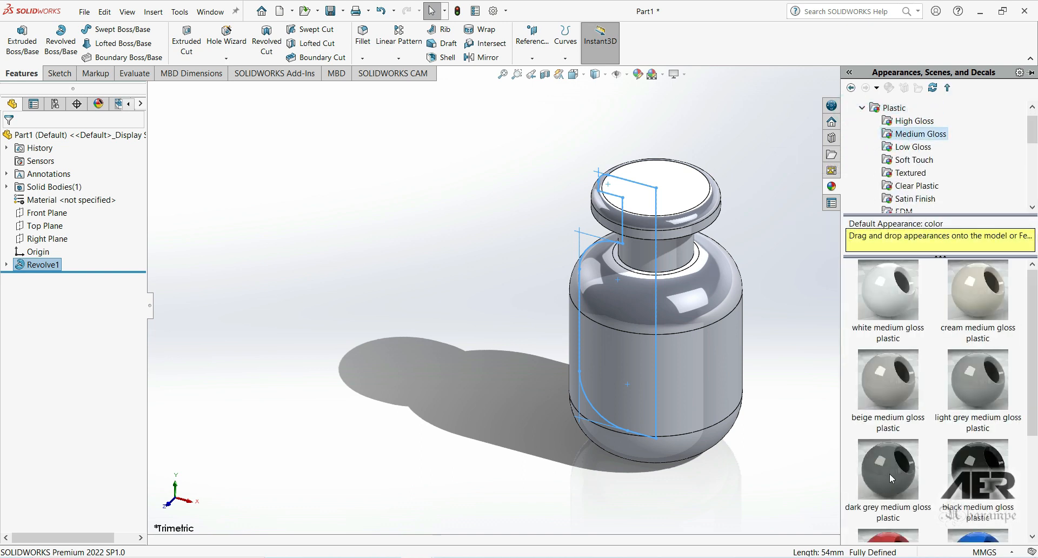
pyautogui.doubleClick(891, 472)
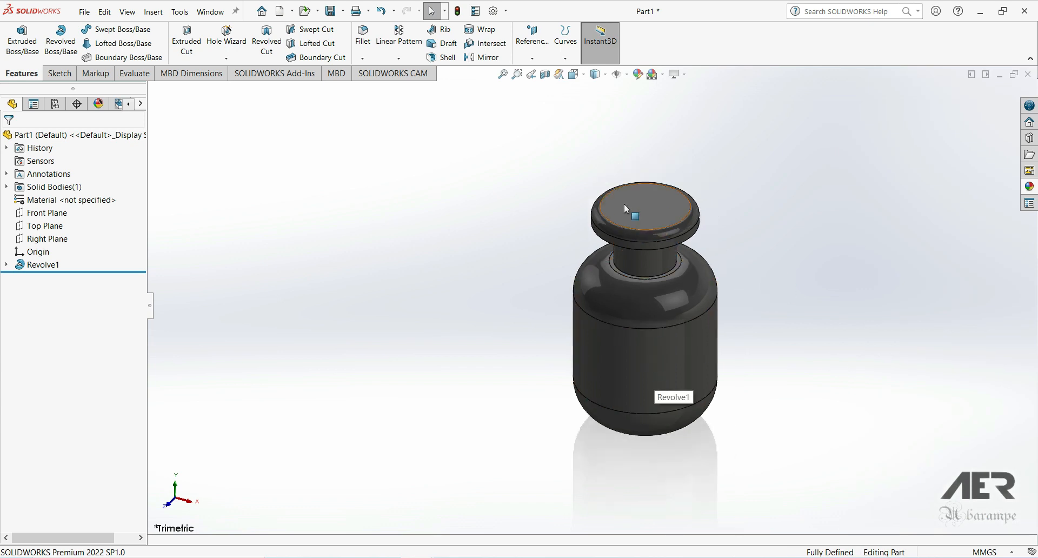
# - Save the part as Joystick 2022 in the Part Solid folder
pyautogui.click(332, 16)
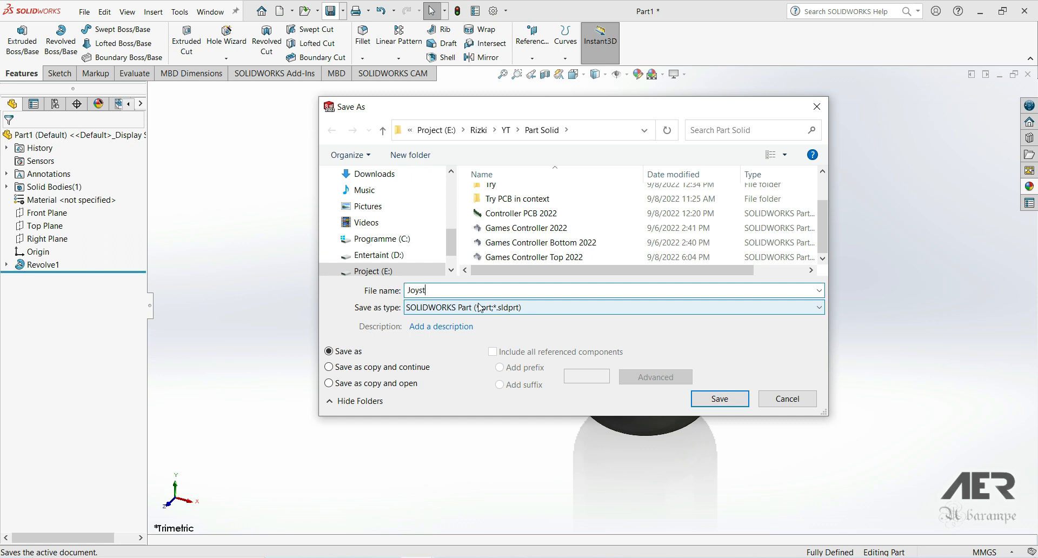
pyautogui.write('Joystick 2022')
pyautogui.press('Return')
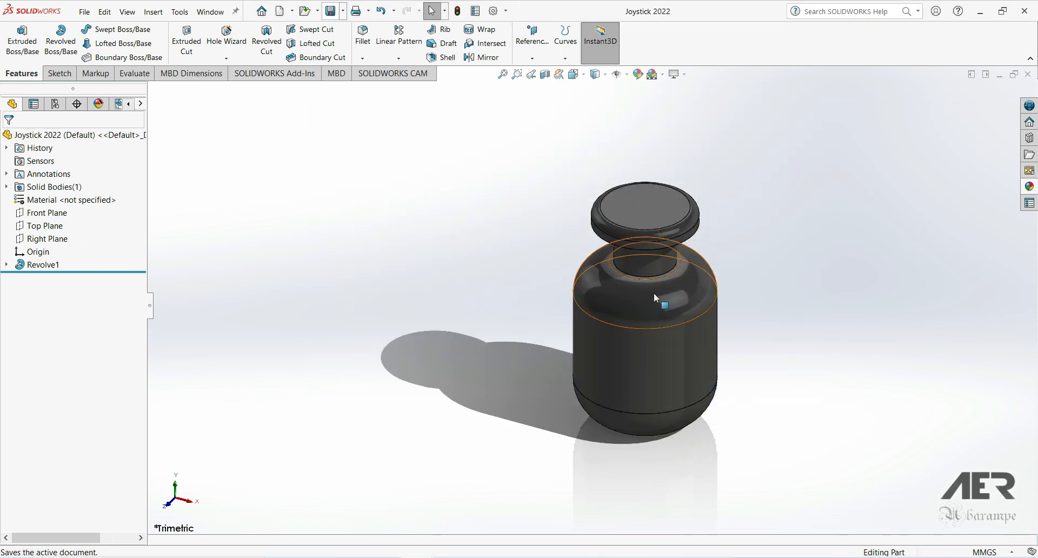
# - Switch to Games Controller Assembly 2022 and insert the Joystick 2022 part in front of the controller, between its grips
pyautogui.hotkey('ctrl', 'Tab')
pyautogui.click(552, 292)
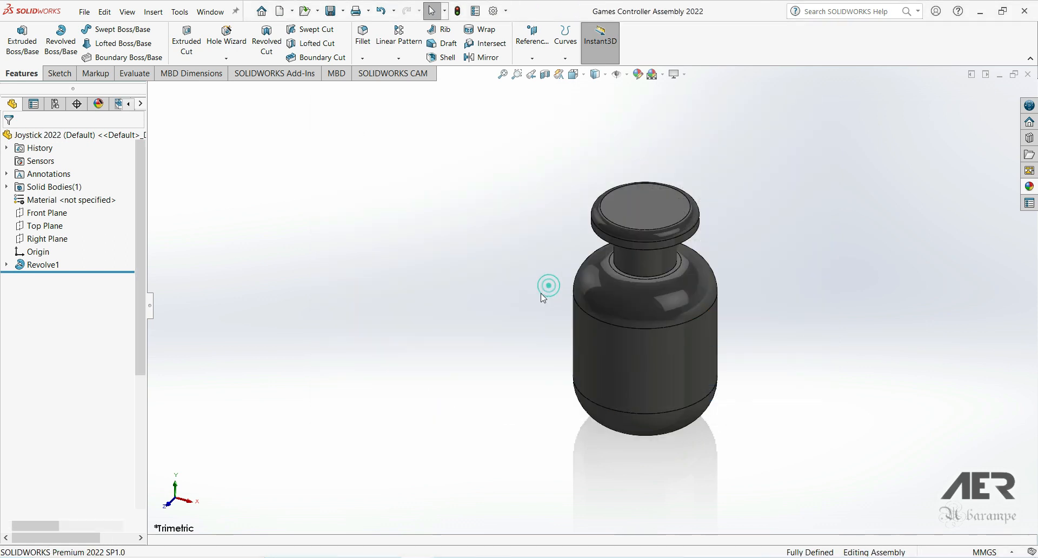
pyautogui.moveTo(550, 366); pyautogui.dragTo(546, 315, button='middle')
pyautogui.scroll(2, 546, 317)
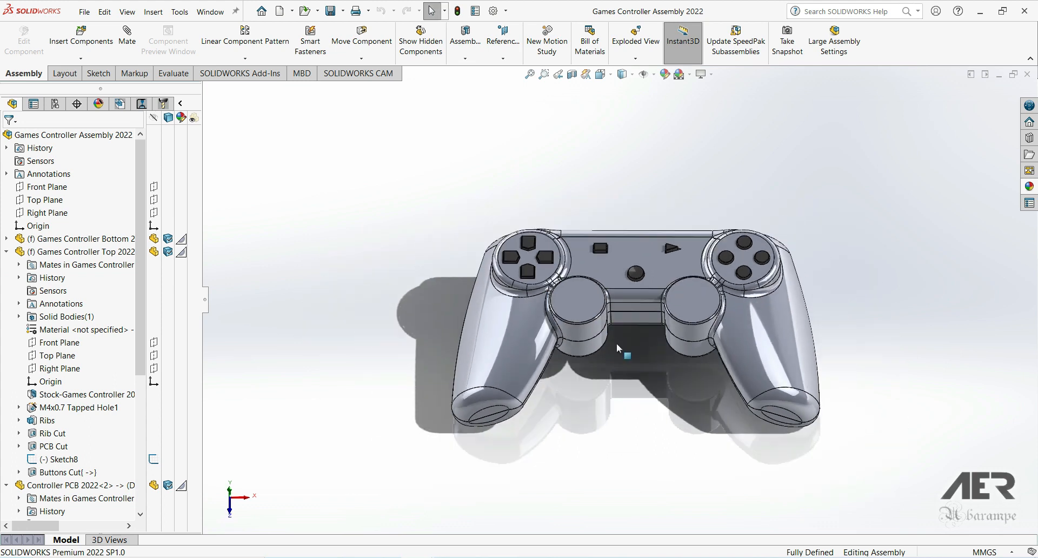
pyautogui.moveTo(615, 345); pyautogui.dragTo(600, 322, button='middle')
pyautogui.scroll(-2, 659, 303)
pyautogui.click(79, 35)
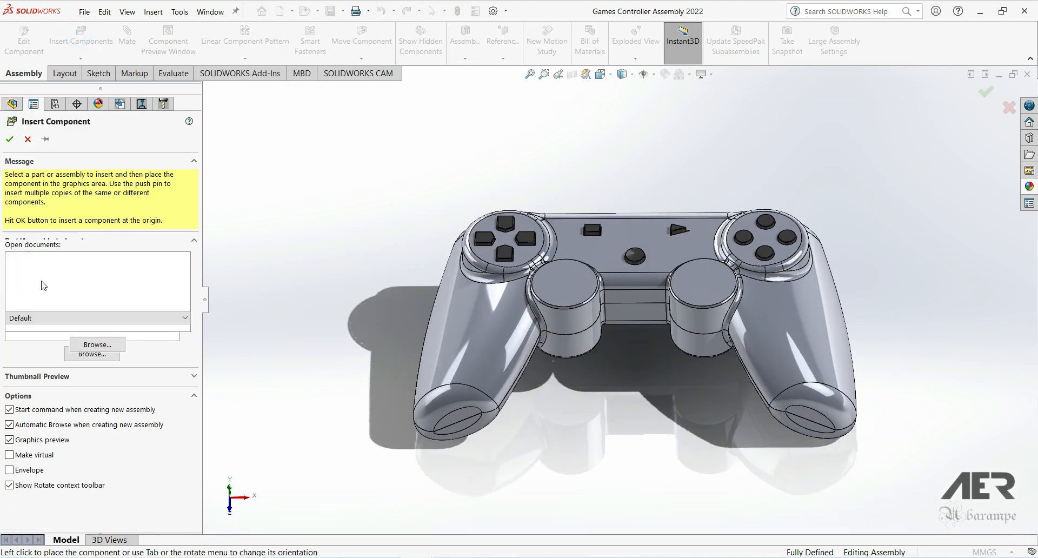
pyautogui.click(40, 274)
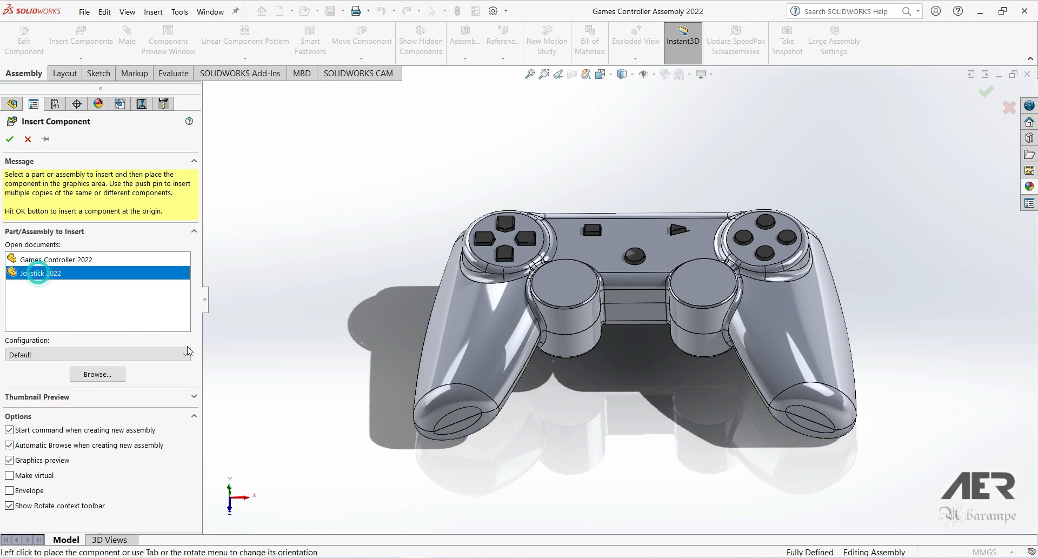
pyautogui.click(632, 401)
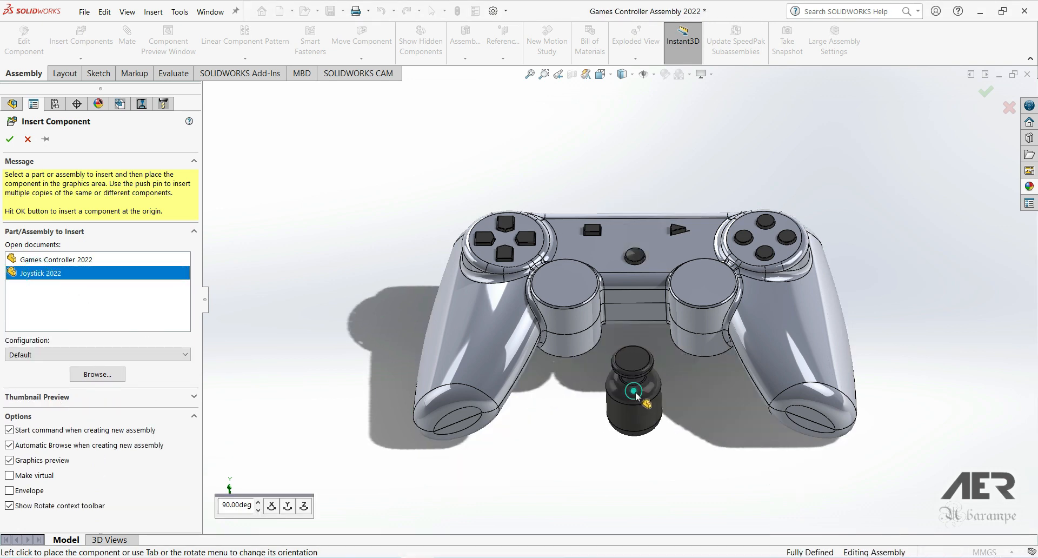
# - Mate the joystick's cylindrical body concentric with the controller's left stick housing and move it up into the housing
pyautogui.scroll(1, 619, 372)
pyautogui.moveTo(619, 372); pyautogui.dragTo(614, 337, button='middle')
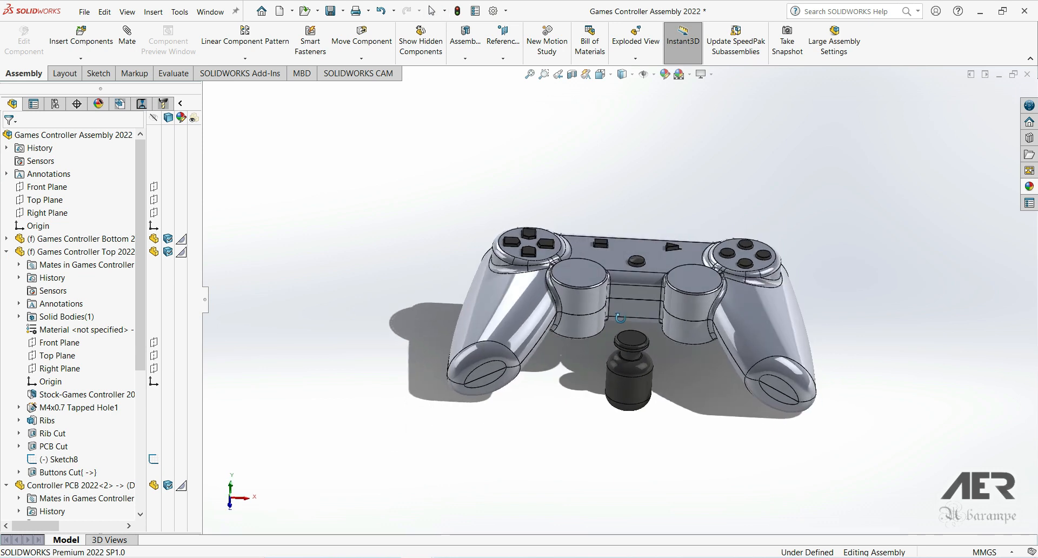
pyautogui.click(585, 310)
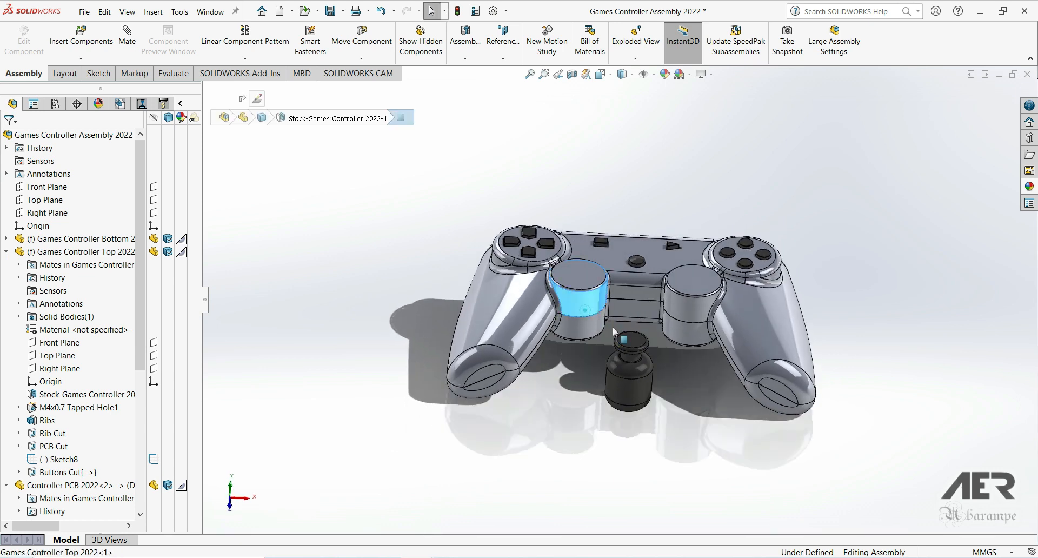
pyautogui.keyDown('ctrl'); pyautogui.click(641, 390); pyautogui.keyUp('ctrl')
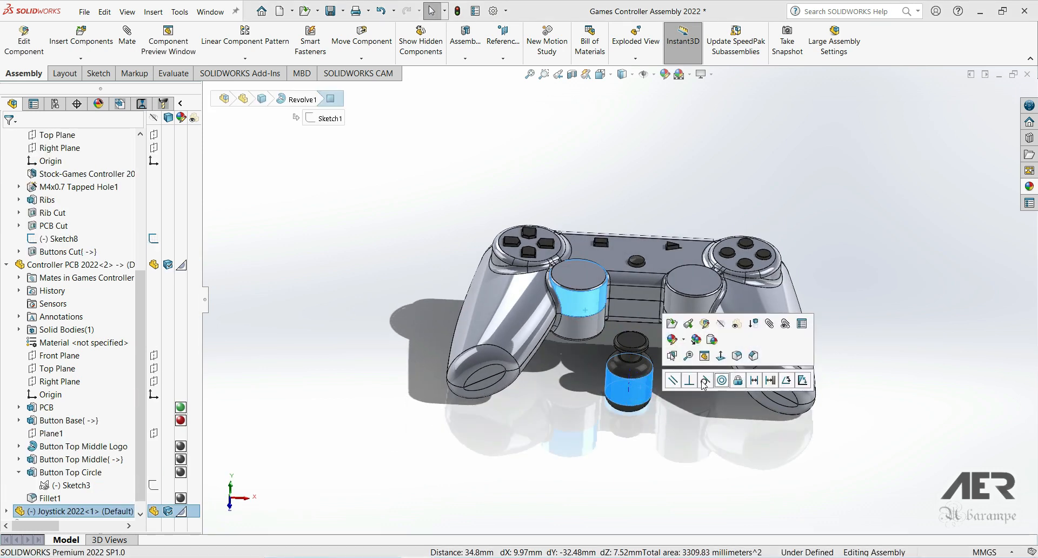
pyautogui.click(723, 382)
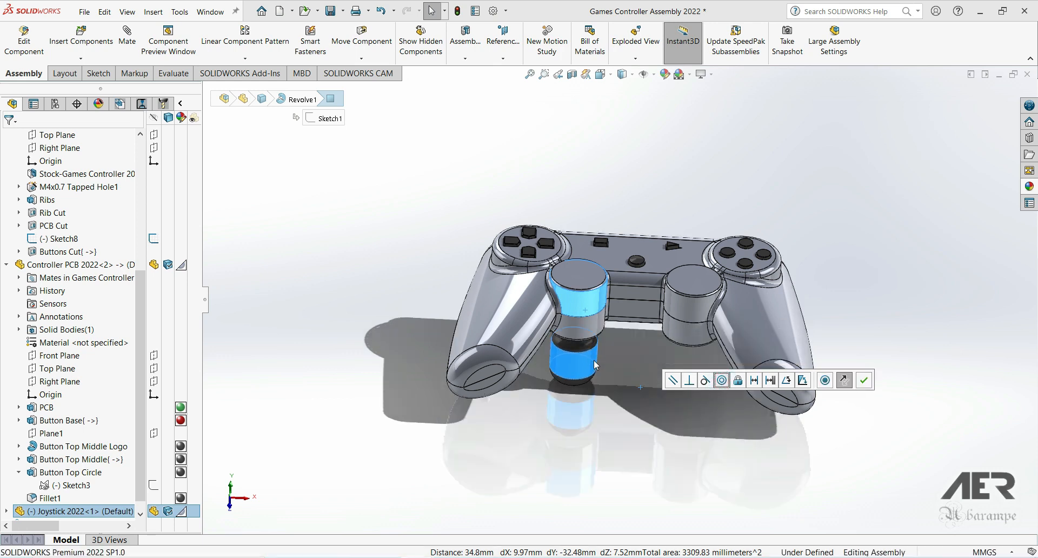
pyautogui.scroll(-1, 583, 359)
pyautogui.moveTo(582, 359); pyautogui.dragTo(587, 270)
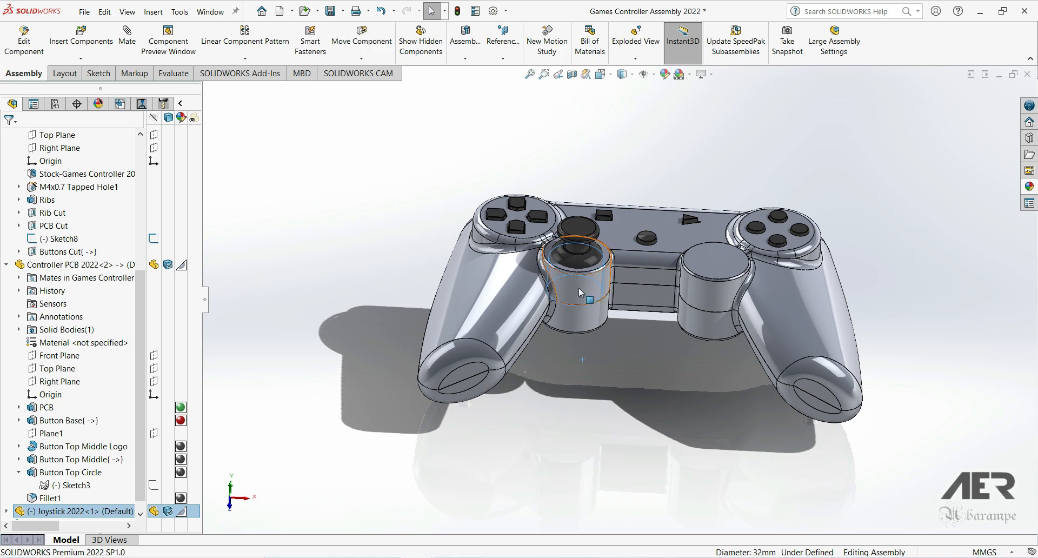
# - Hide the controller's top shell and mate the joystick's flat base coincident with the floor of the left stick housing in the bottom shell
pyautogui.scroll(-2, 579, 287)
pyautogui.moveTo(610, 283); pyautogui.dragTo(620, 318, button='middle')
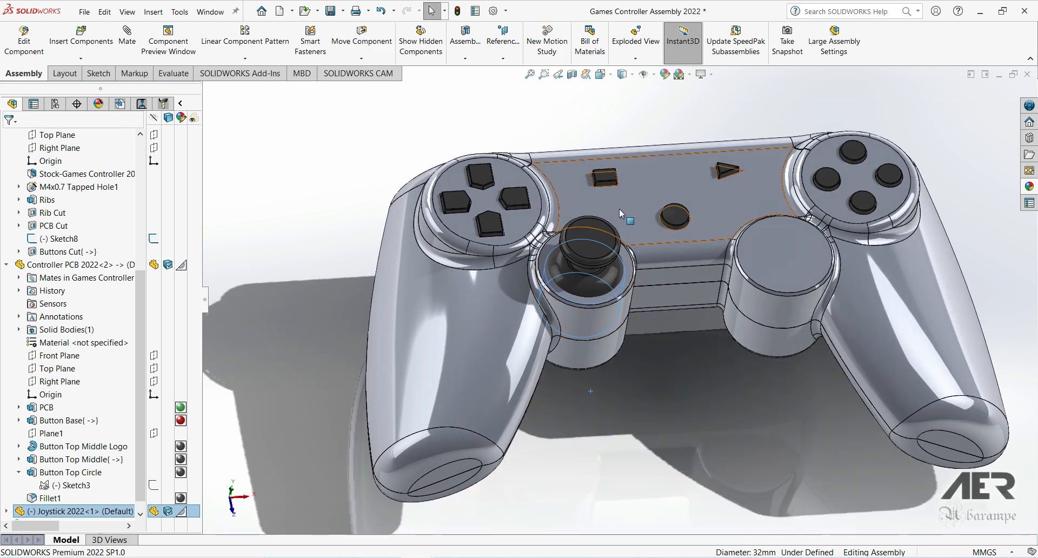
pyautogui.press('Tab')
pyautogui.moveTo(592, 310); pyautogui.dragTo(597, 272)
pyautogui.moveTo(567, 319); pyautogui.dragTo(588, 325, button='middle')
pyautogui.scroll(-4, 644, 277)
pyautogui.click(653, 248)
pyautogui.keyDown('ctrl'); pyautogui.click(587, 328); pyautogui.keyUp('ctrl')
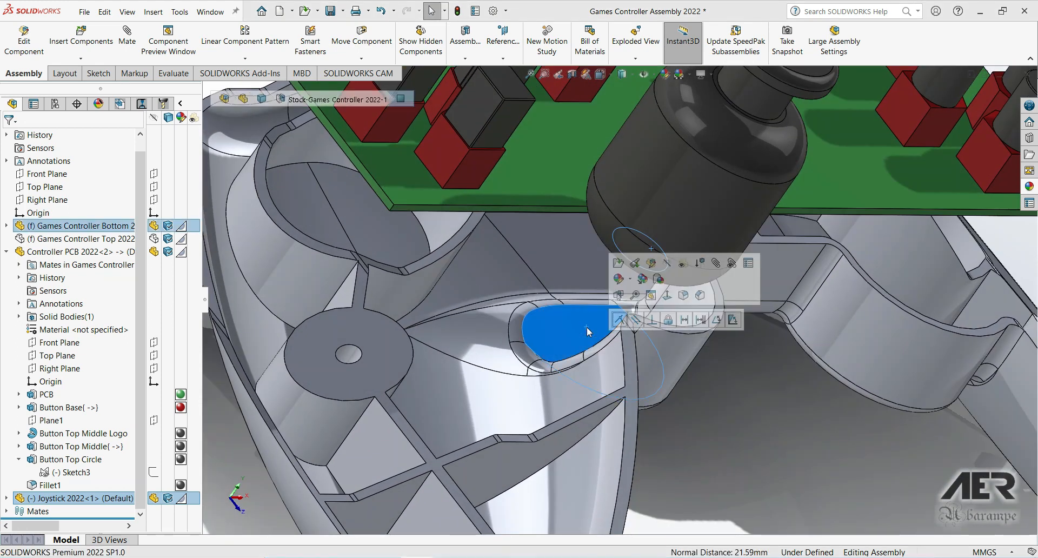
pyautogui.click(620, 319)
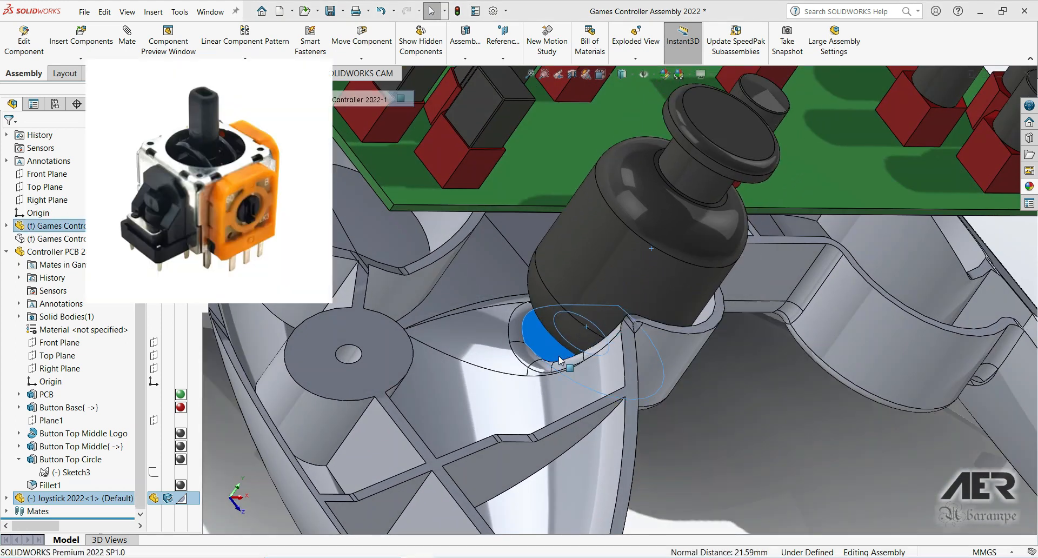
# - Show the Games Controller Top component again
pyautogui.scroll(3, 568, 365)
pyautogui.moveTo(573, 365); pyautogui.dragTo(576, 302, button='middle')
pyautogui.click(153, 238)
pyautogui.click(696, 301)
pyautogui.scroll(2, 719, 246)
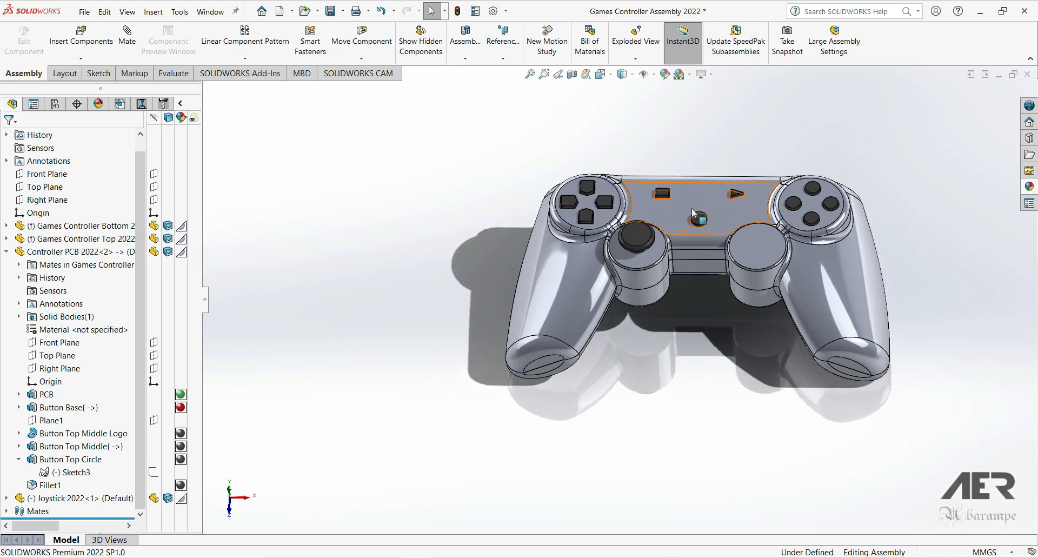
# - Mirror the joystick component about the assembly's Right Plane into the other stick housing
pyautogui.hotkey('ctrl', '5')
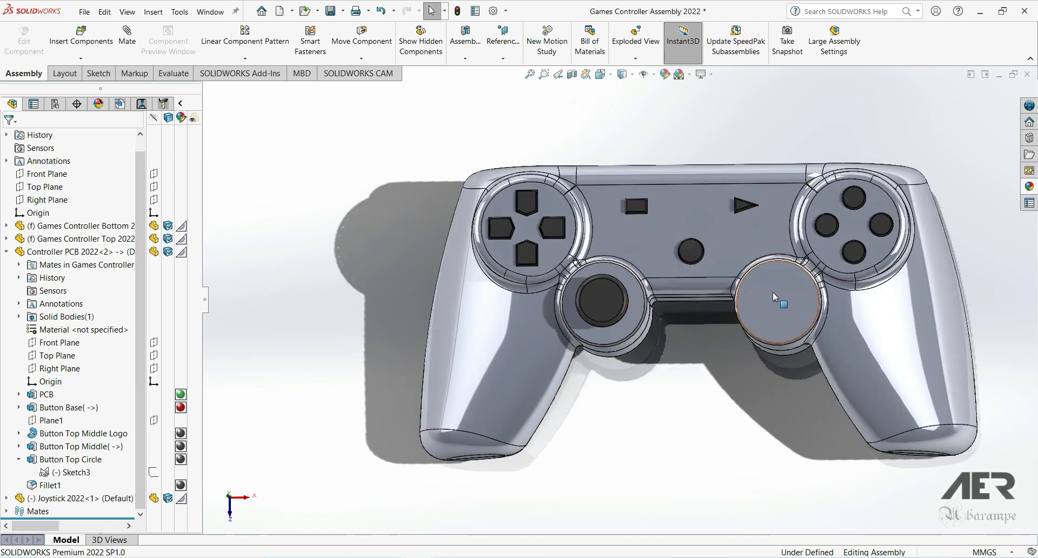
pyautogui.click(81, 498)
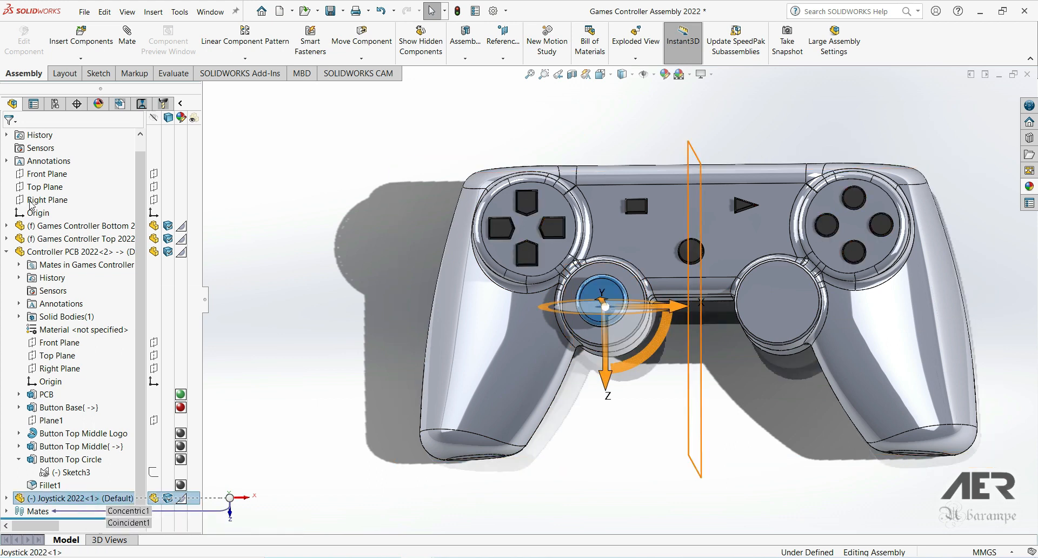
pyautogui.keyDown('ctrl'); pyautogui.click(47, 200); pyautogui.keyUp('ctrl')
pyautogui.click(361, 57)
pyautogui.click(245, 58)
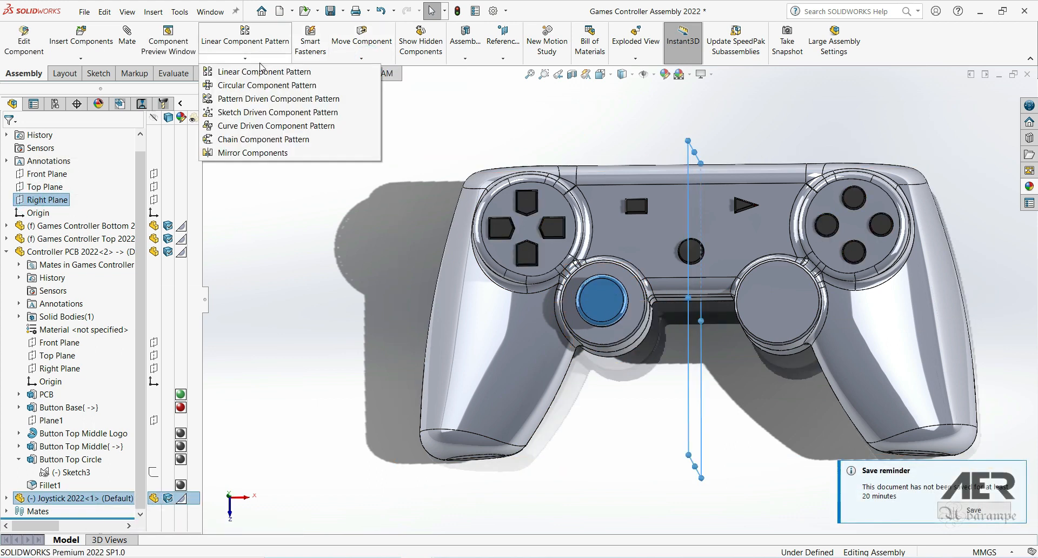
pyautogui.click(253, 152)
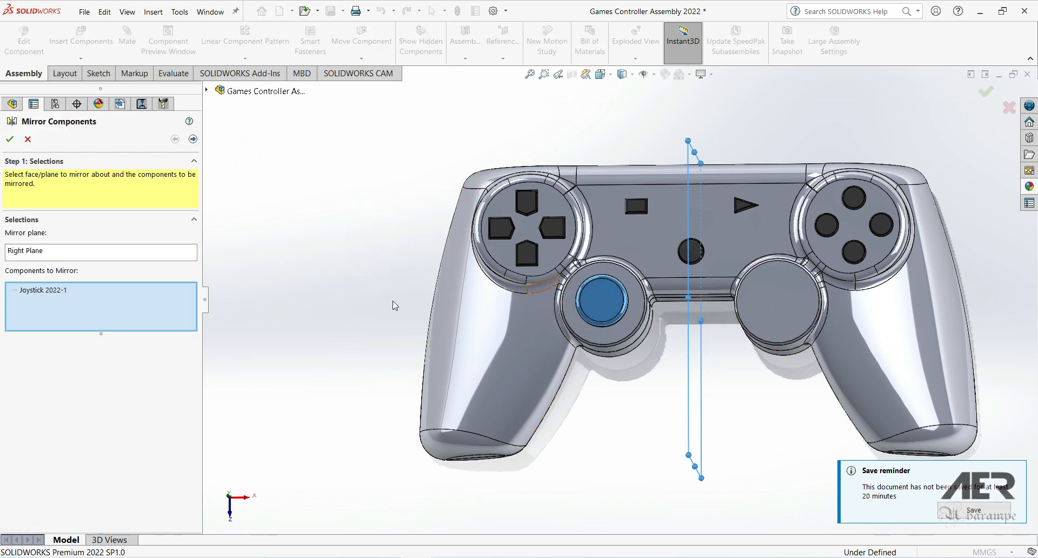
pyautogui.click(10, 140)
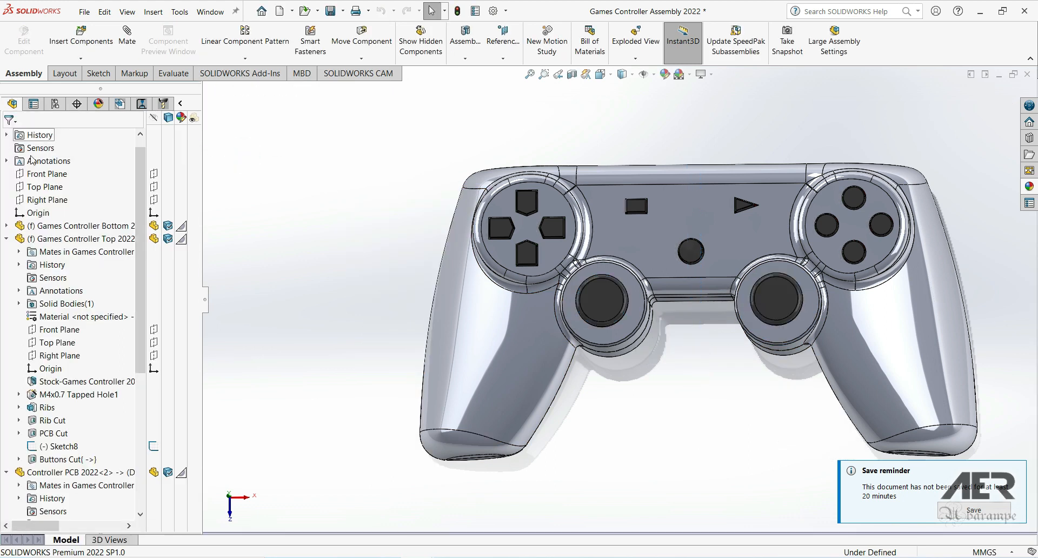
# - Edit the Games Controller Top part in the assembly and start a sketch on the left stick housing's top face
pyautogui.moveTo(741, 323); pyautogui.dragTo(604, 291, button='middle')
pyautogui.scroll(-3, 550, 288)
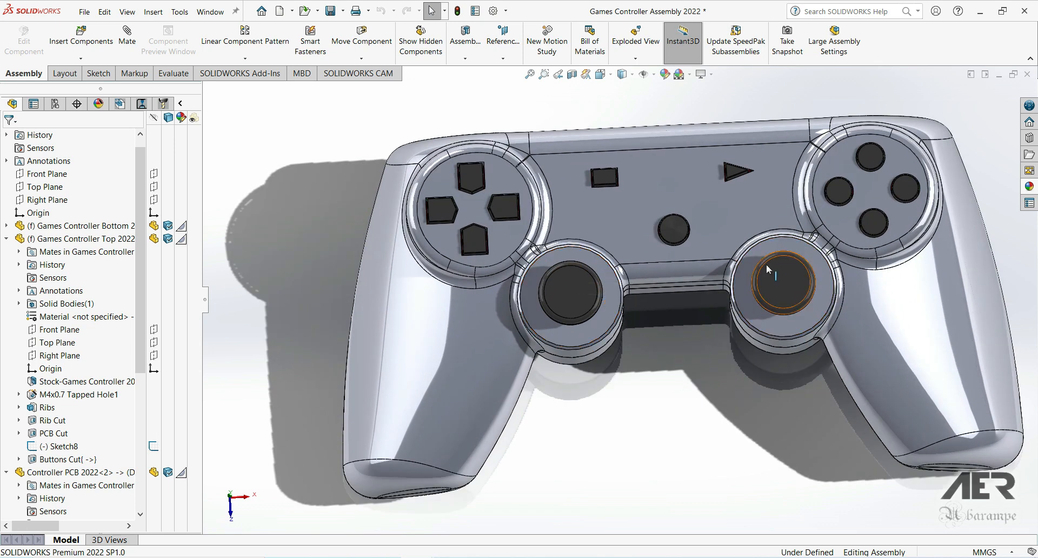
pyautogui.rightClick(605, 217)
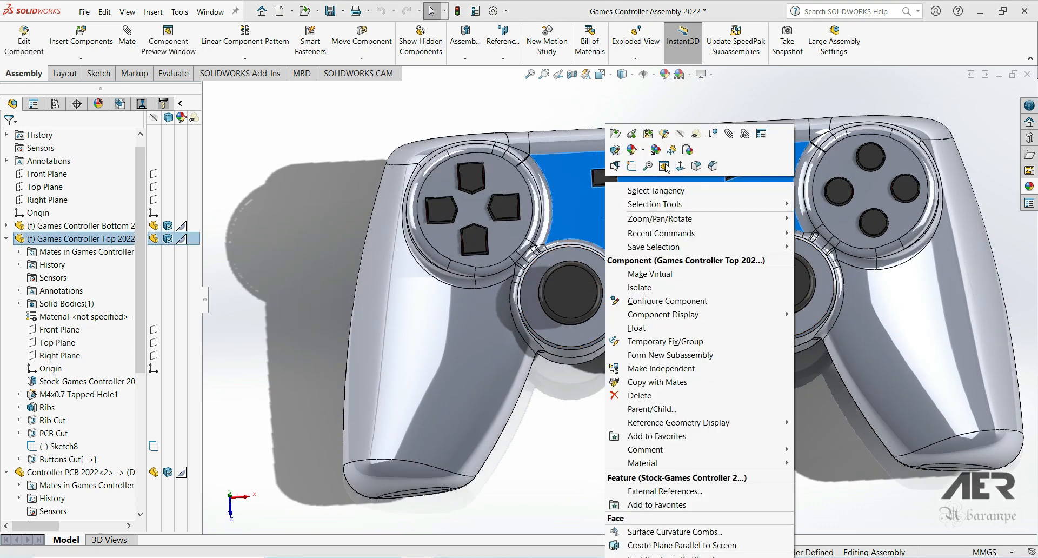
pyautogui.click(662, 133)
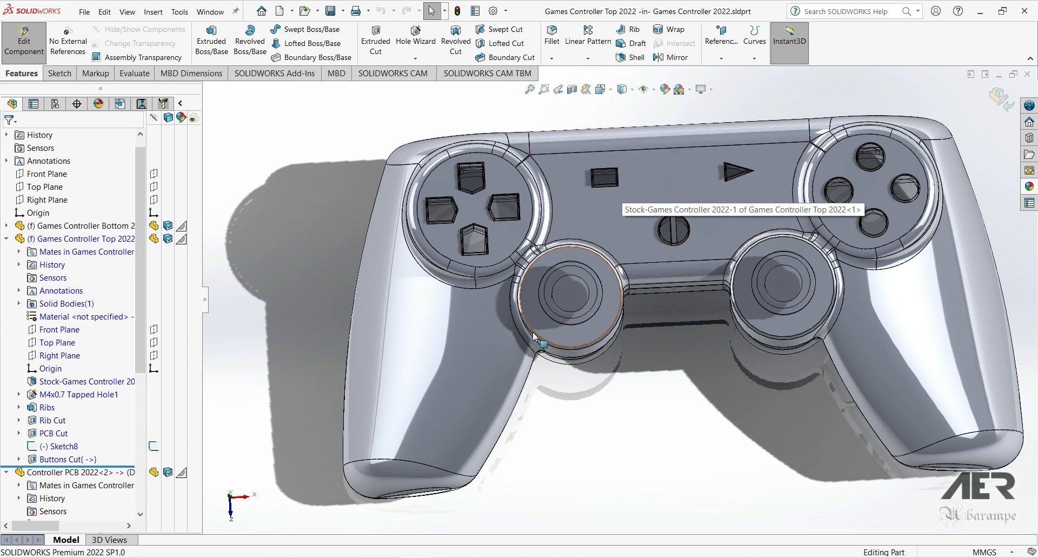
pyautogui.click(609, 282)
pyautogui.click(659, 263)
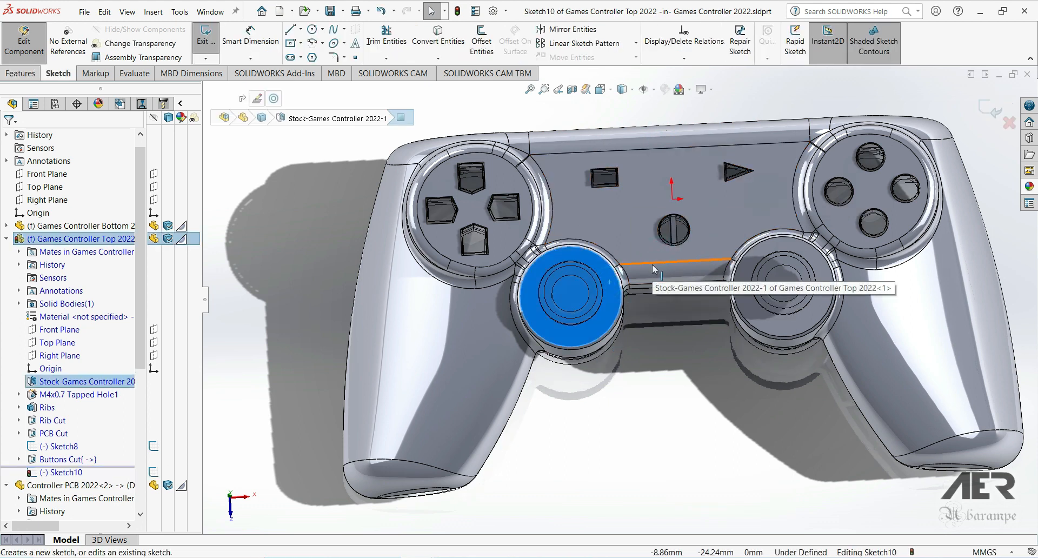
# - Sketch a circle centred on the left joystick and dimension its diameter to 28 mm
pyautogui.click(313, 28)
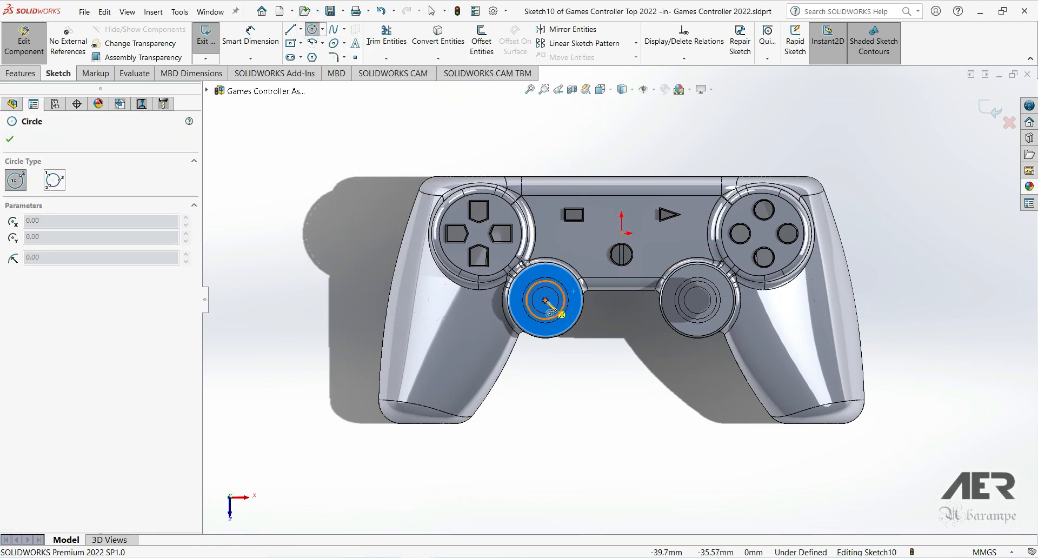
pyautogui.click(546, 300)
pyautogui.click(567, 279)
pyautogui.press('Escape')
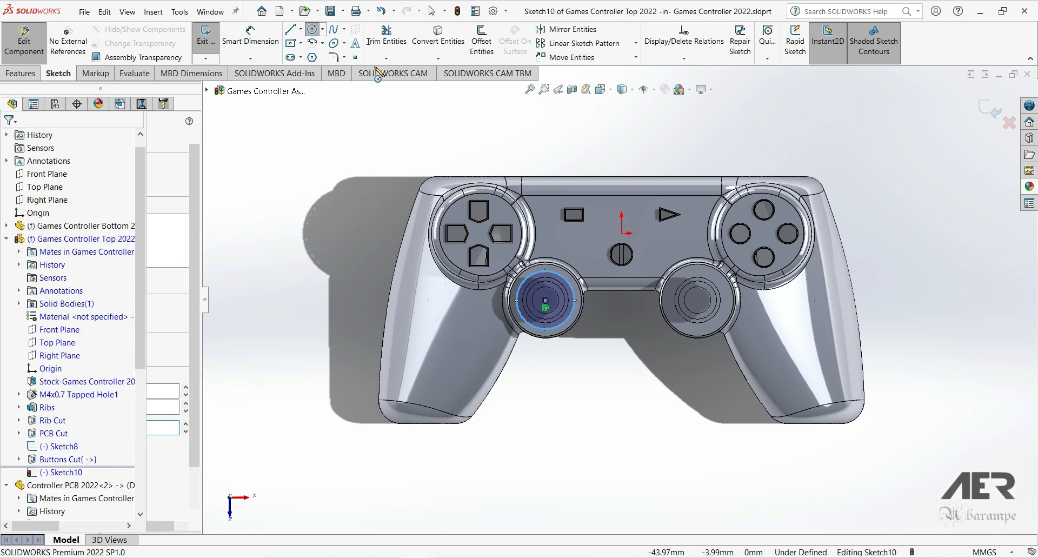
pyautogui.click(564, 278)
pyautogui.click(595, 249)
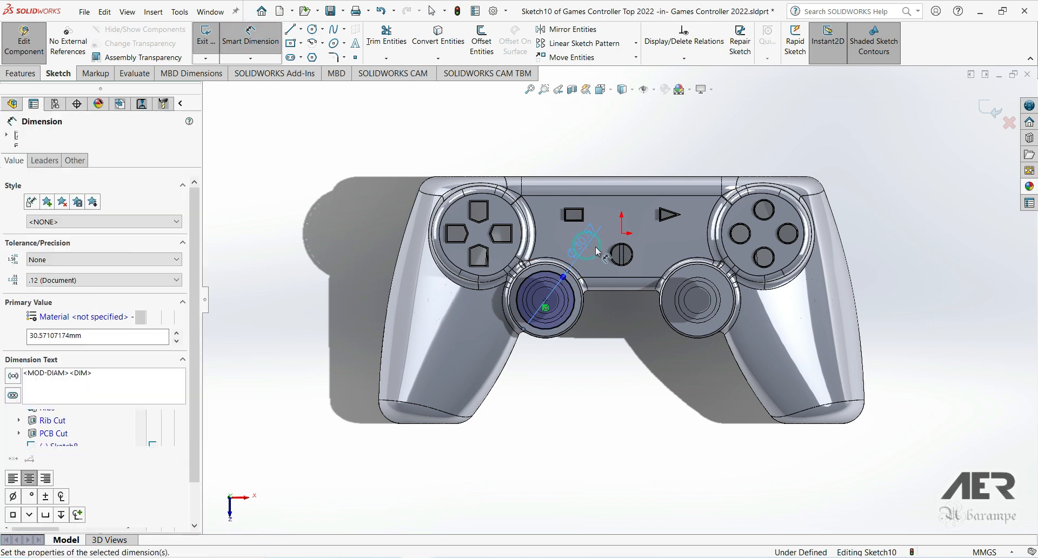
pyautogui.write('2')
pyautogui.press('Escape')
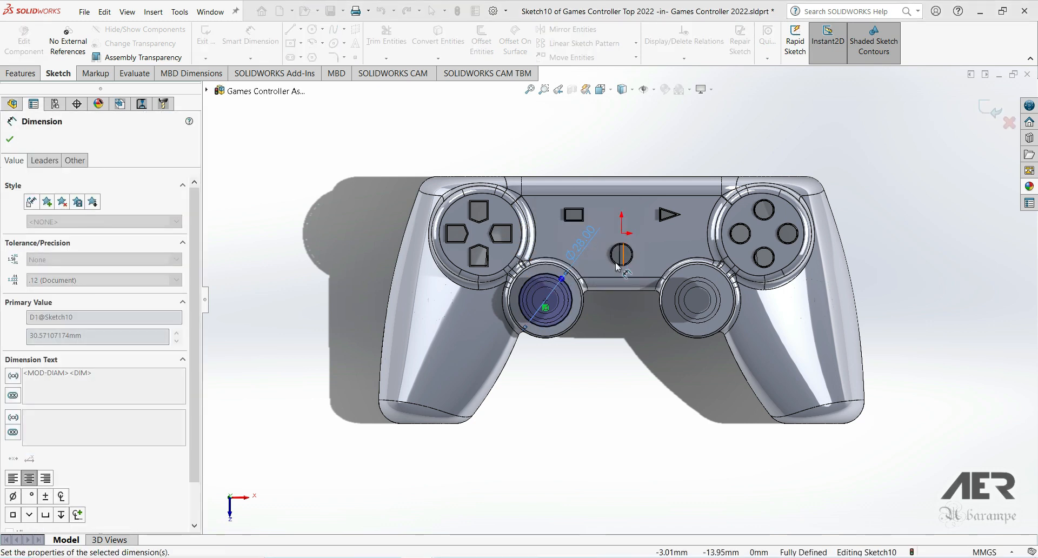
# - Sketch a vertical construction centreline about 21 mm long from the origin down towards the controller's front edge
pyautogui.scroll(-2, 618, 265)
pyautogui.click(301, 30)
pyautogui.click(319, 56)
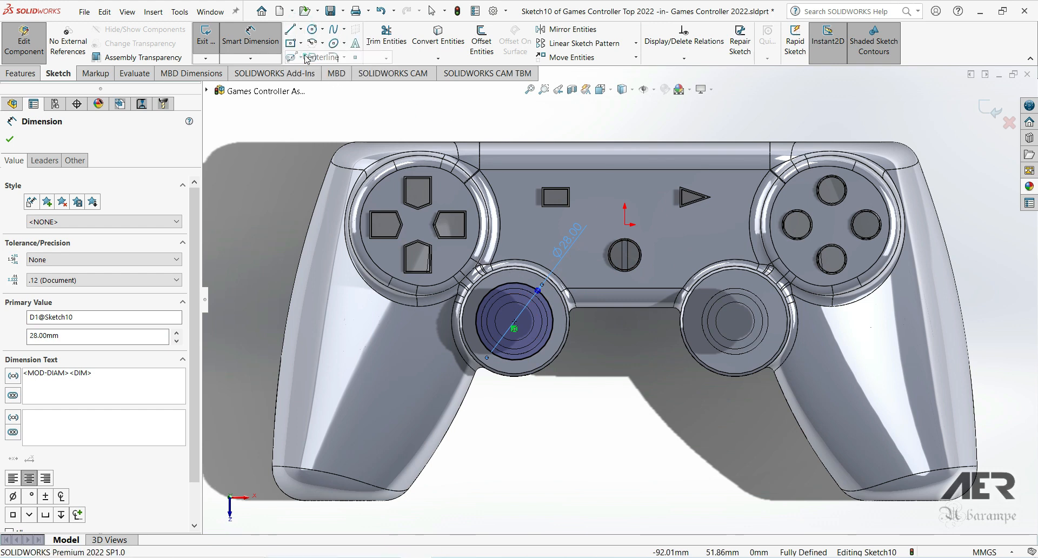
pyautogui.click(625, 225)
pyautogui.click(625, 284)
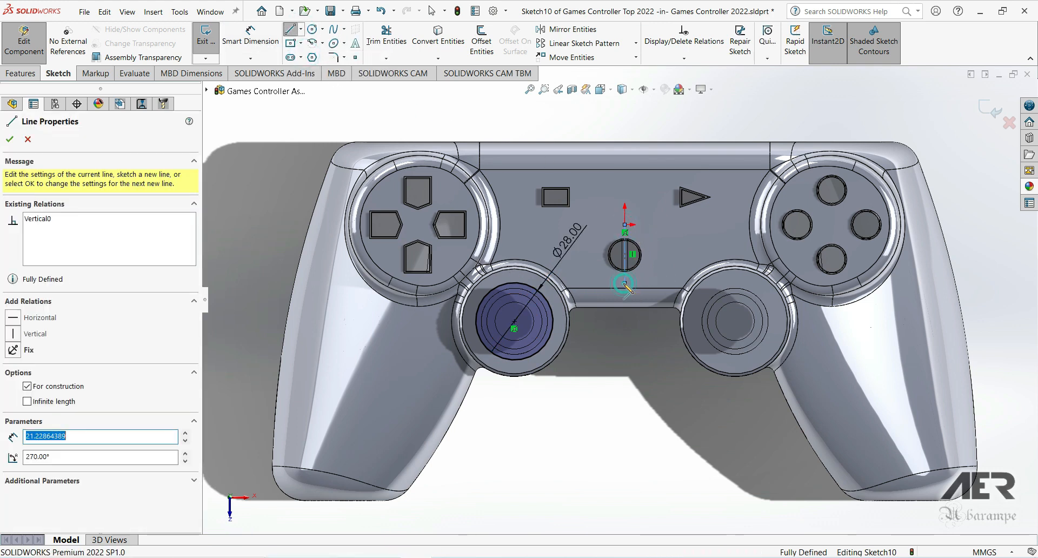
# - Mirror the left joystick circle about the vertical construction centreline onto the right stick housing
pyautogui.press('Escape')
pyautogui.hotkey('ctrl', 'a')
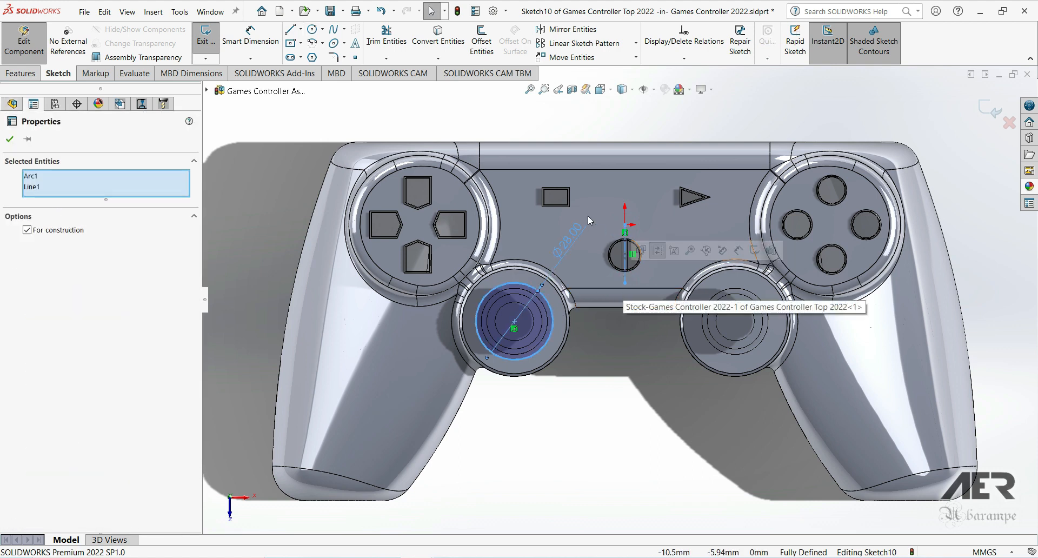
pyautogui.click(578, 34)
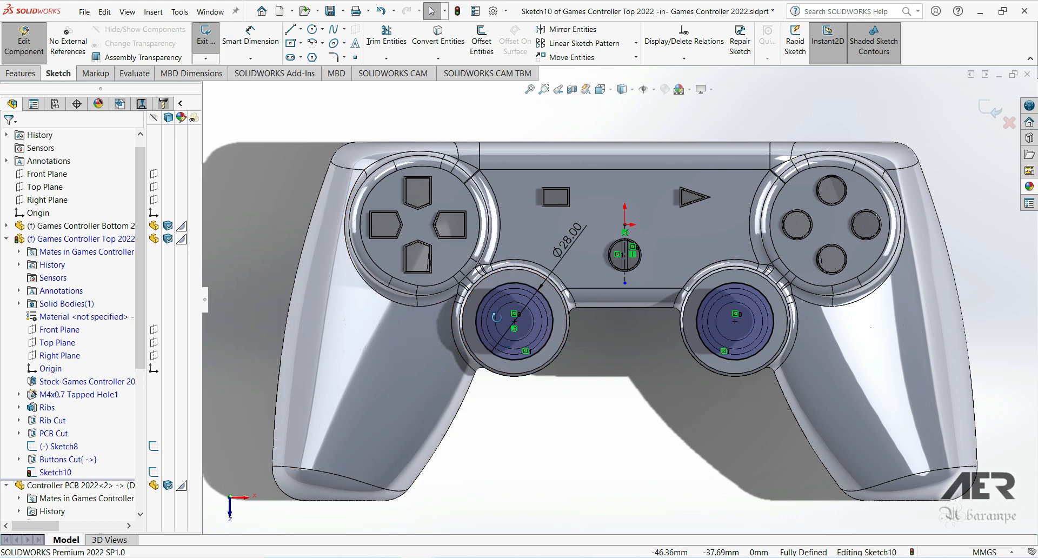
# - Cut-extrude both joystick circles Through All in the controller's top part
pyautogui.moveTo(497, 317); pyautogui.dragTo(493, 385, button='middle')
pyautogui.click(29, 74)
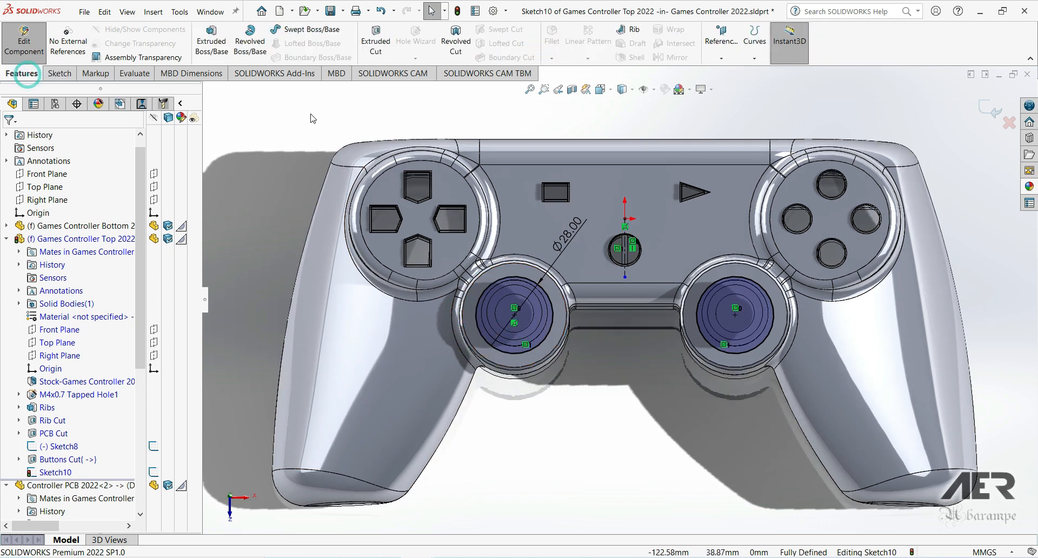
pyautogui.click(384, 41)
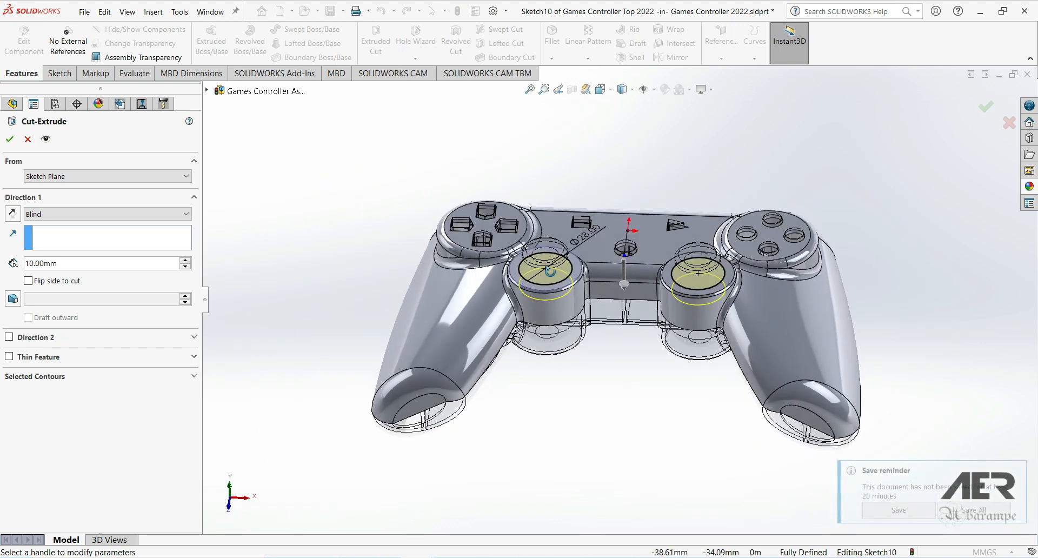
pyautogui.click(44, 214)
pyautogui.click(58, 235)
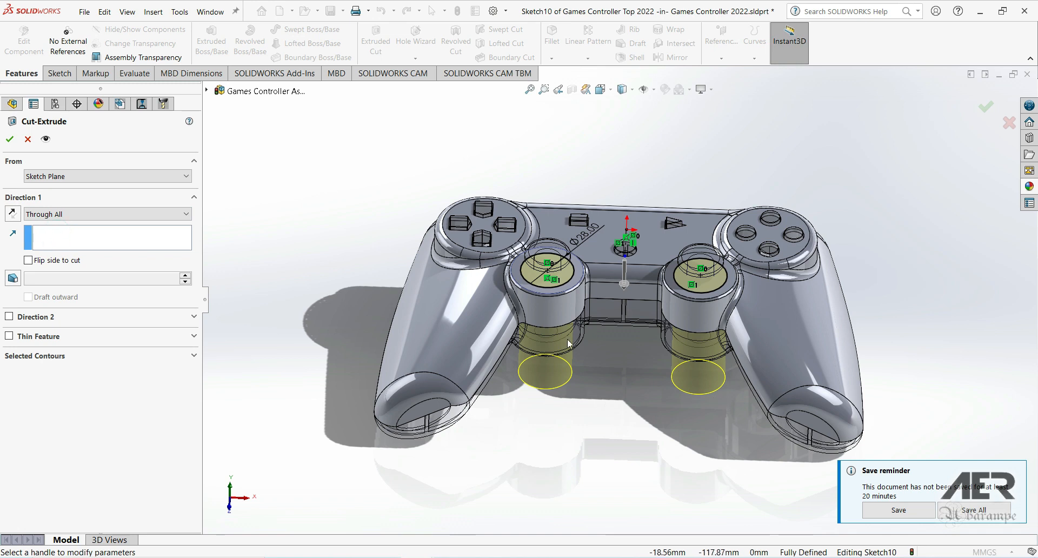
pyautogui.click(9, 144)
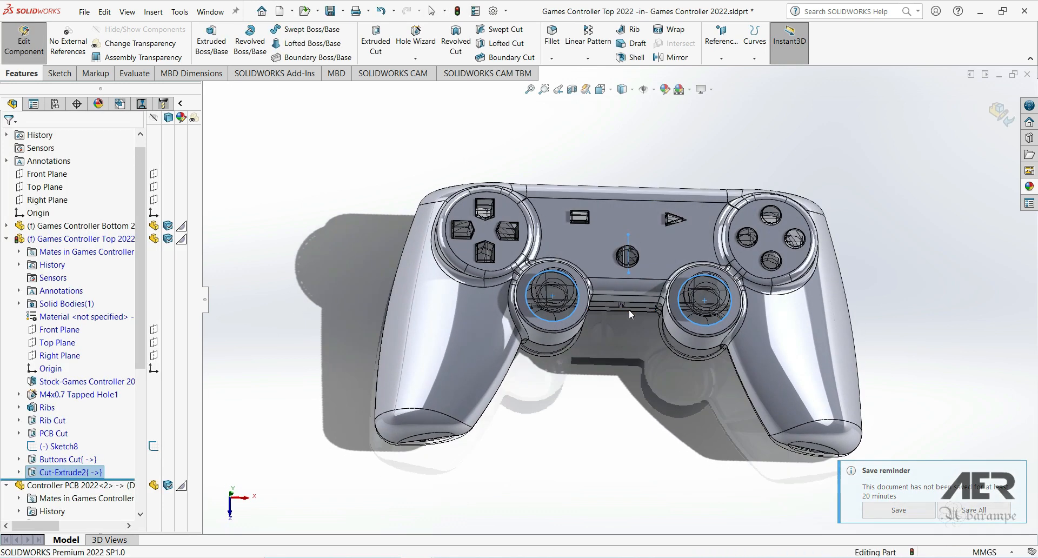
# - Rename the new cut feature as Joystick Cut and return to editing the assembly
pyautogui.click(89, 475)
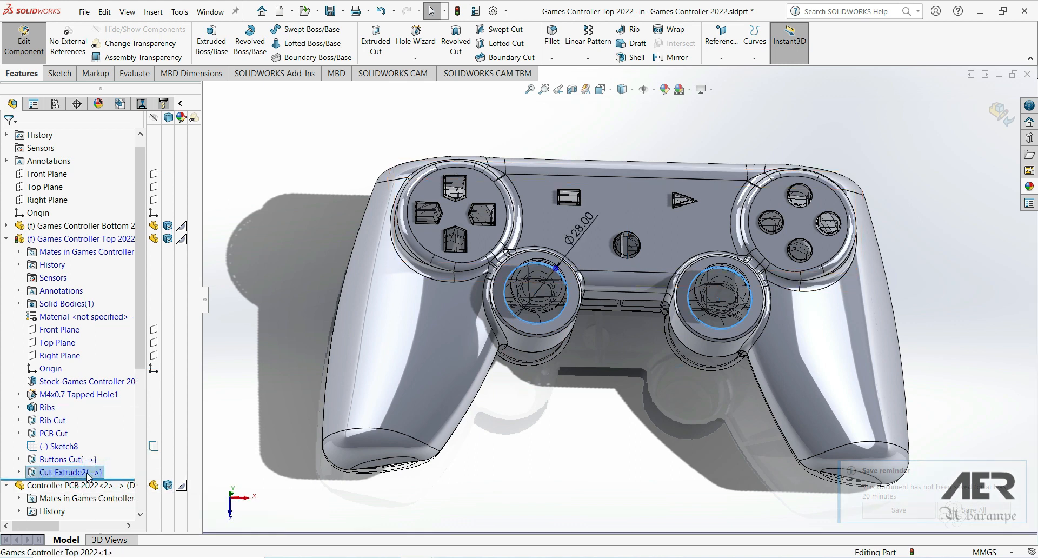
pyautogui.click(88, 475)
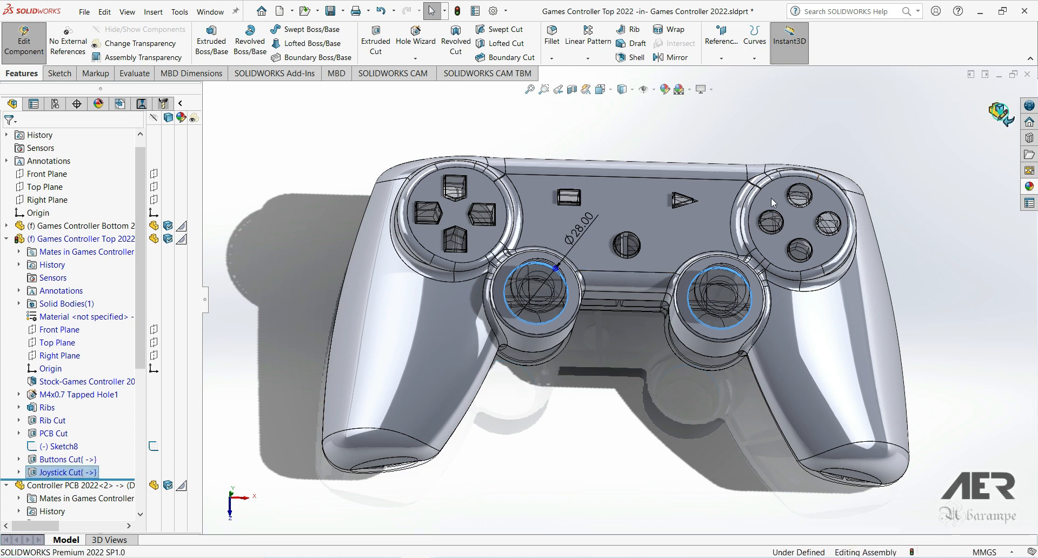
pyautogui.moveTo(595, 316)
pyautogui.mouseDown(button='middle')
pyautogui.moveTo(573, 326)
pyautogui.moveTo(575, 285)
pyautogui.mouseUp(button='middle')
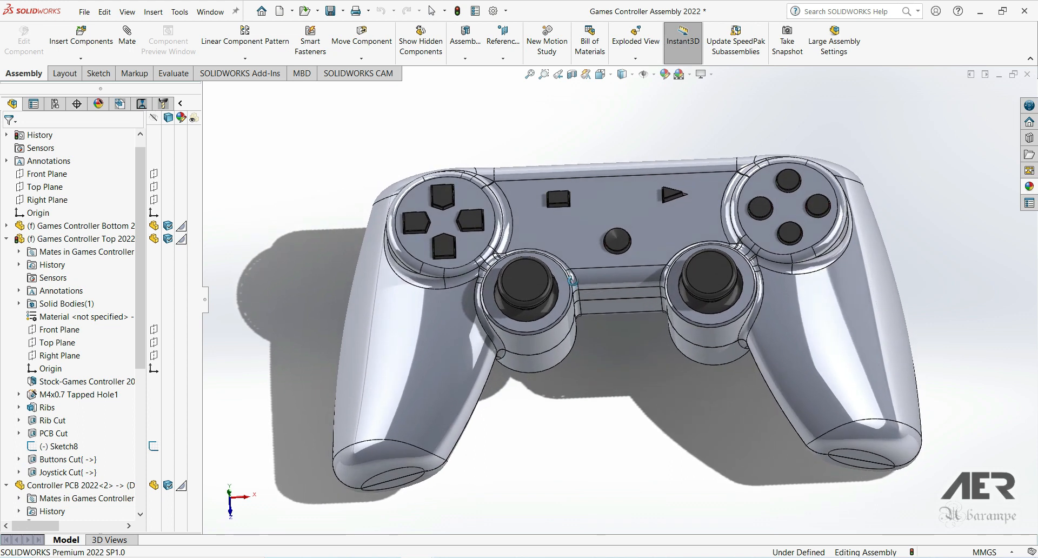
# - Examine the clearance between both joysticks and their openings in the top shell from several angles
pyautogui.scroll(-5, 565, 280)
pyautogui.moveTo(535, 318); pyautogui.dragTo(539, 228, button='middle')
pyautogui.scroll(-1, 484, 376)
pyautogui.scroll(-1, 482, 334)
pyautogui.moveTo(482, 332)
pyautogui.mouseDown(button='middle')
pyautogui.moveTo(480, 289)
pyautogui.moveTo(466, 328)
pyautogui.mouseUp(button='middle')
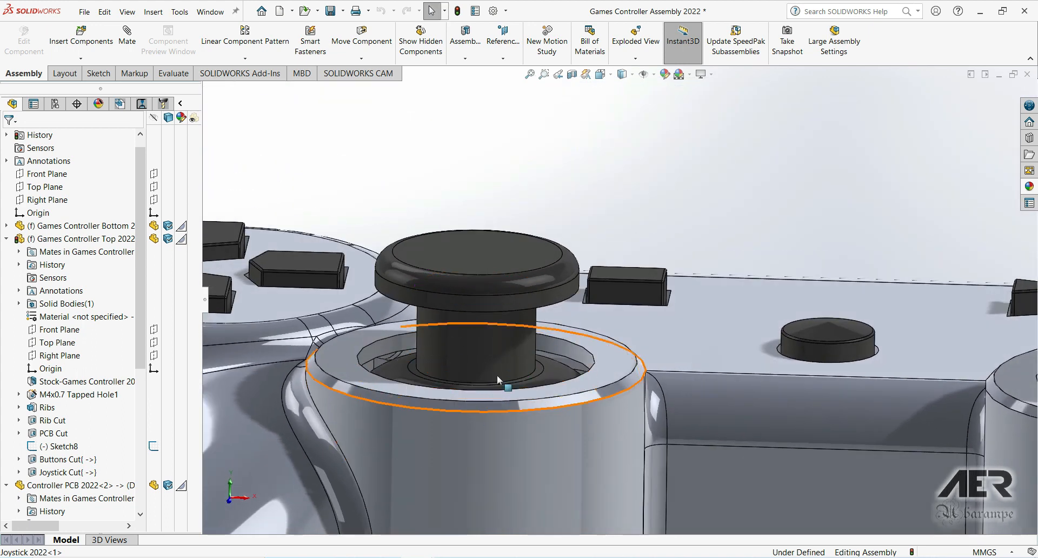
pyautogui.moveTo(511, 364); pyautogui.dragTo(544, 466, button='middle')
pyautogui.scroll(2, 974, 328)
pyautogui.scroll(-2, 973, 327)
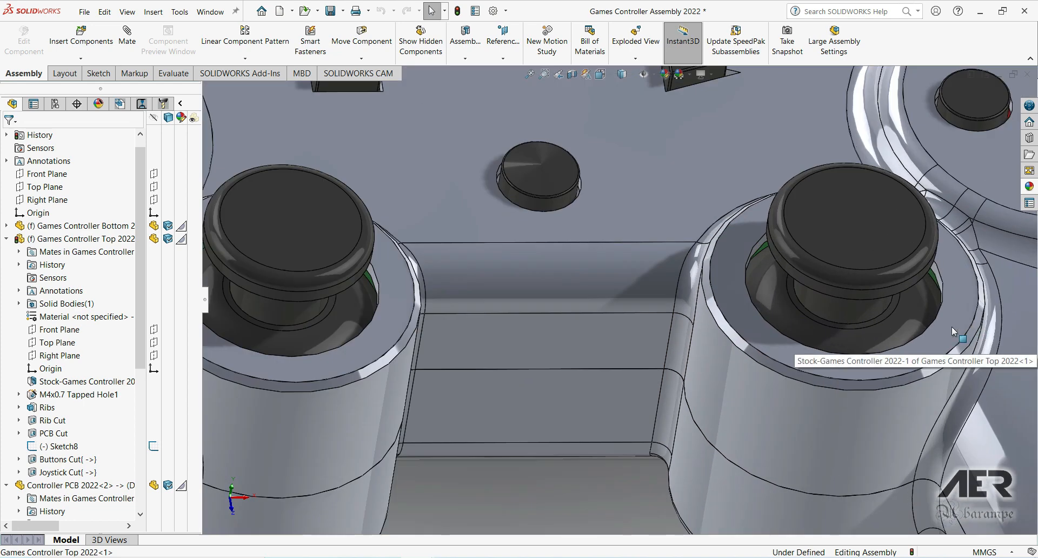
pyautogui.scroll(-1, 920, 330)
pyautogui.moveTo(823, 309); pyautogui.dragTo(778, 358, button='middle')
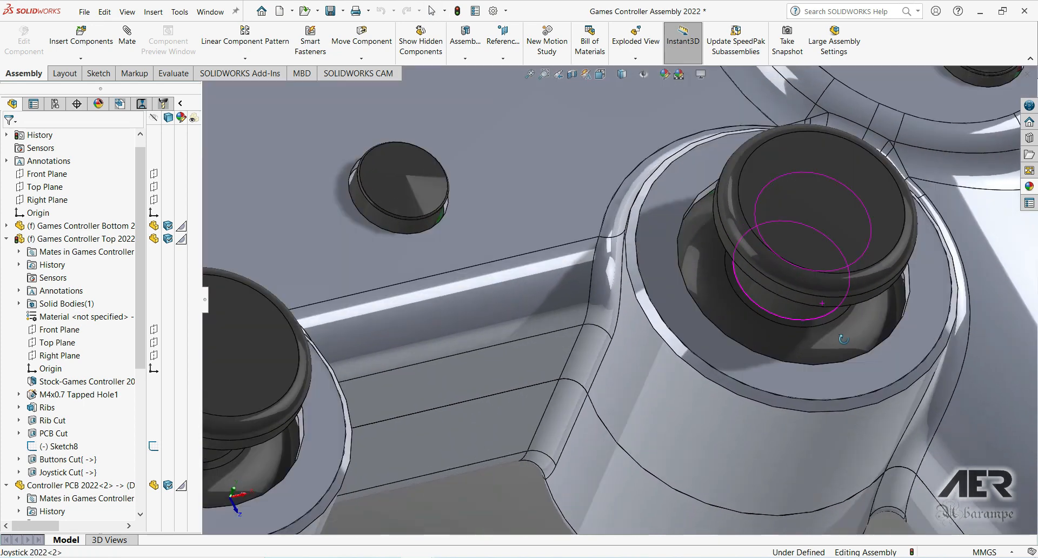
pyautogui.scroll(4, 774, 360)
pyautogui.scroll(3, 619, 346)
pyautogui.moveTo(619, 346); pyautogui.dragTo(579, 323, button='middle')
pyautogui.scroll(-5, 580, 324)
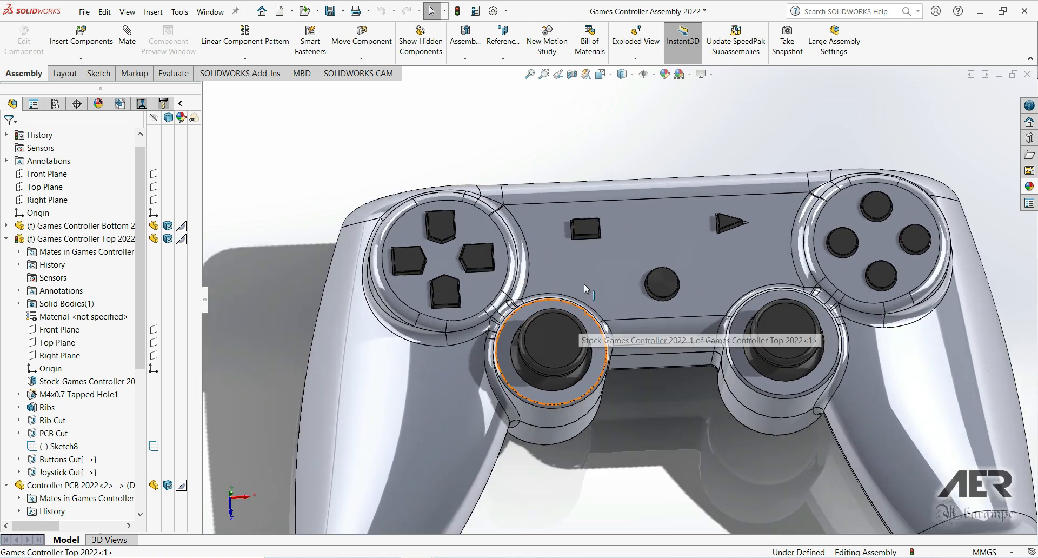
# - Edit the Games Controller Top part in the assembly and start a sketch on the D-pad's circular top face
pyautogui.rightClick(556, 255)
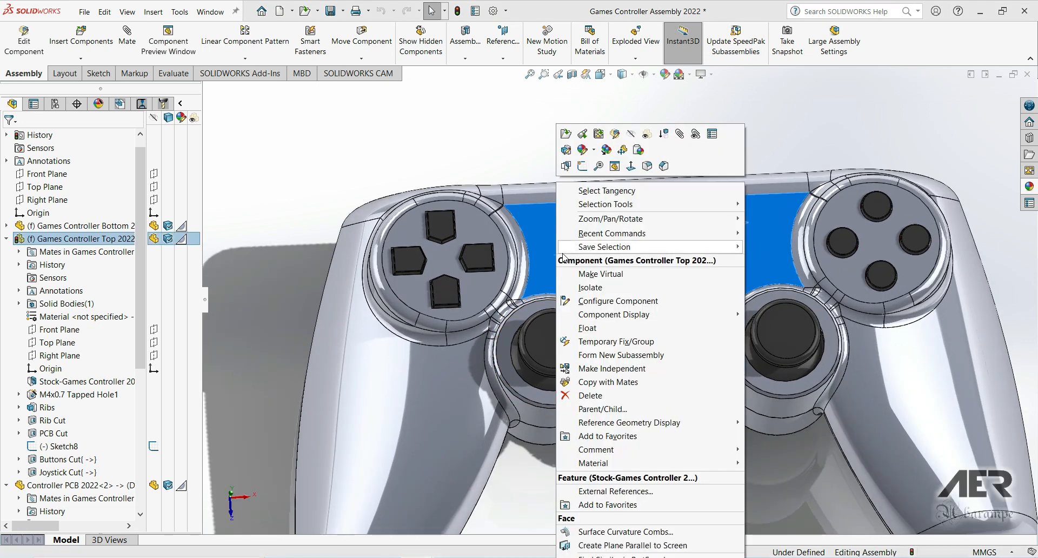
pyautogui.click(615, 136)
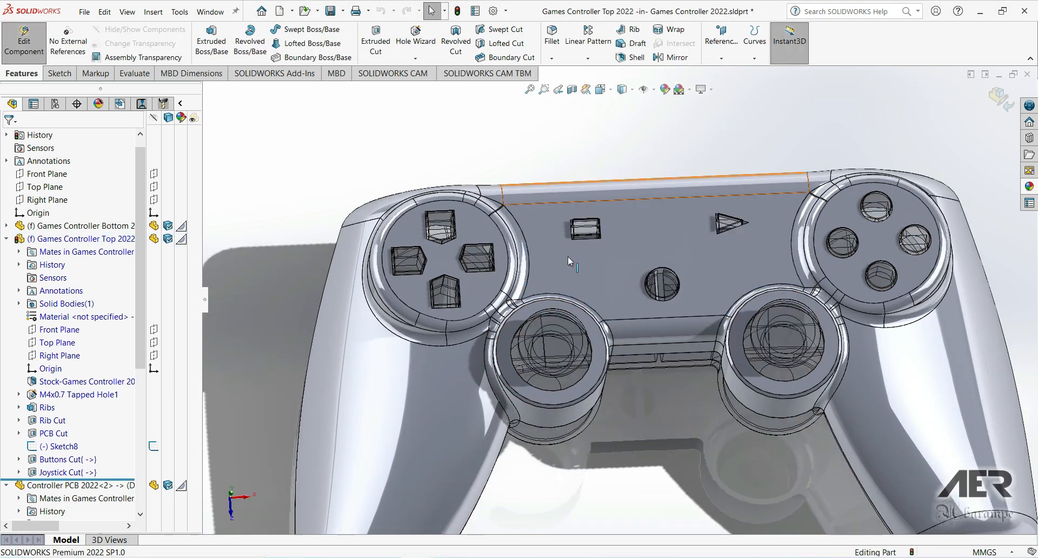
pyautogui.scroll(1, 572, 261)
pyautogui.click(481, 265)
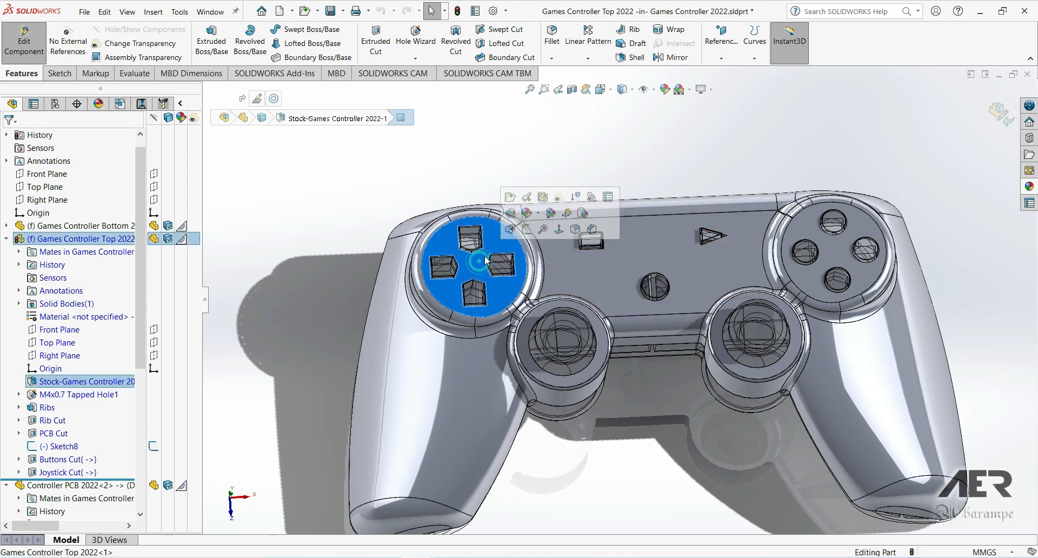
pyautogui.click(538, 232)
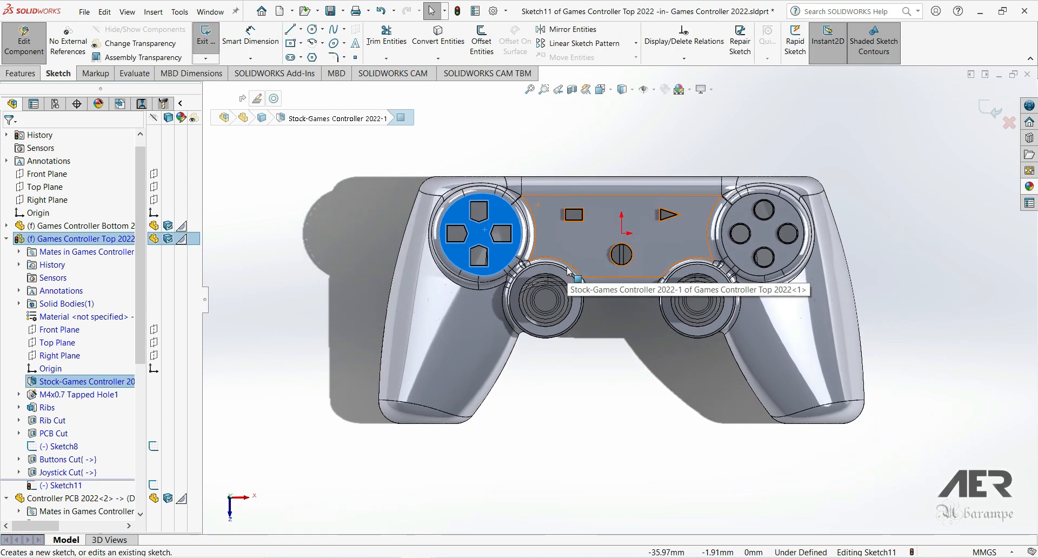
# - Sketch two crossing centre rectangles on the D-pad centre, about 16 by 38 mm upright and about 39 by 13 mm across
pyautogui.click(290, 44)
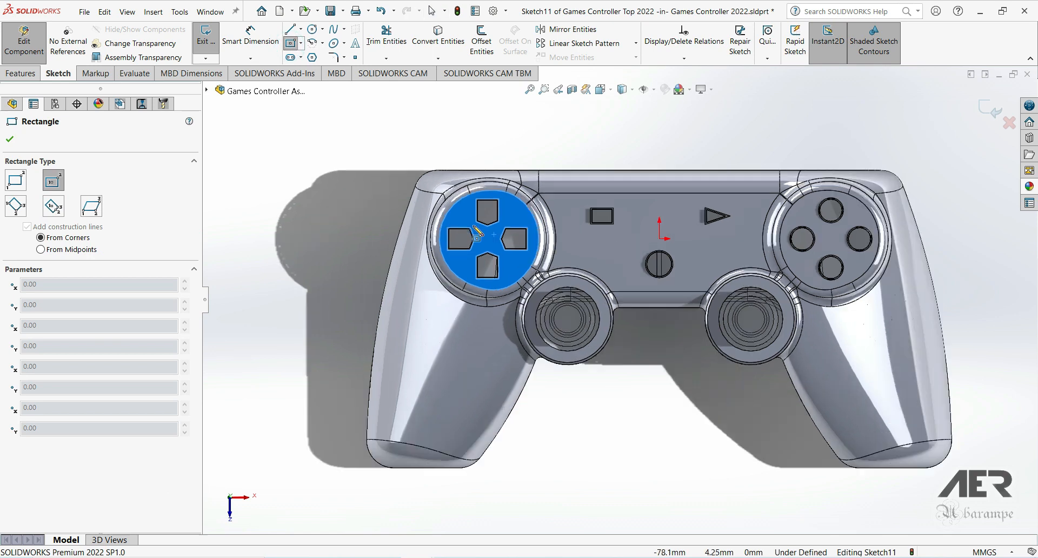
pyautogui.scroll(-2, 420, 219)
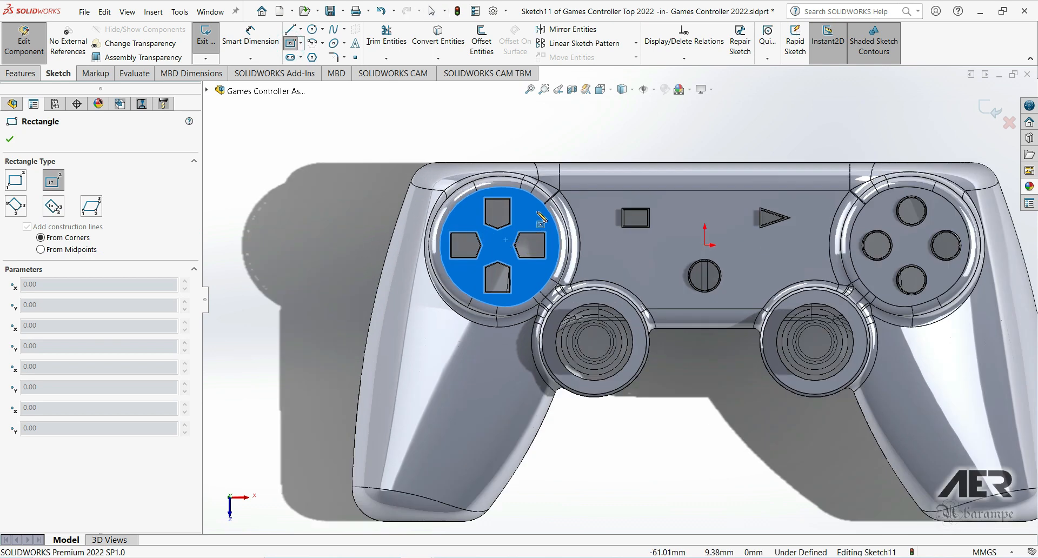
pyautogui.click(498, 245)
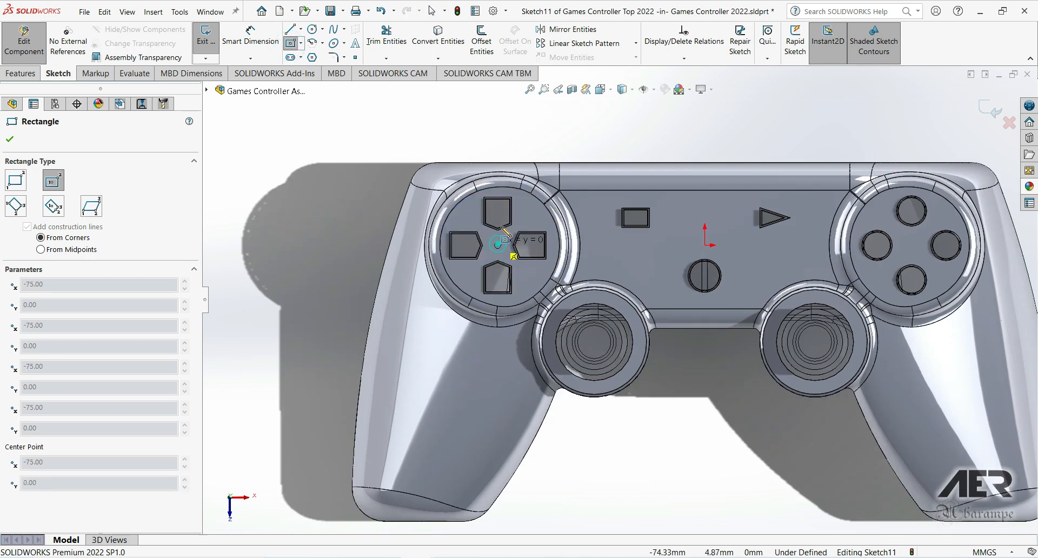
pyautogui.click(520, 194)
pyautogui.scroll(-2, 509, 295)
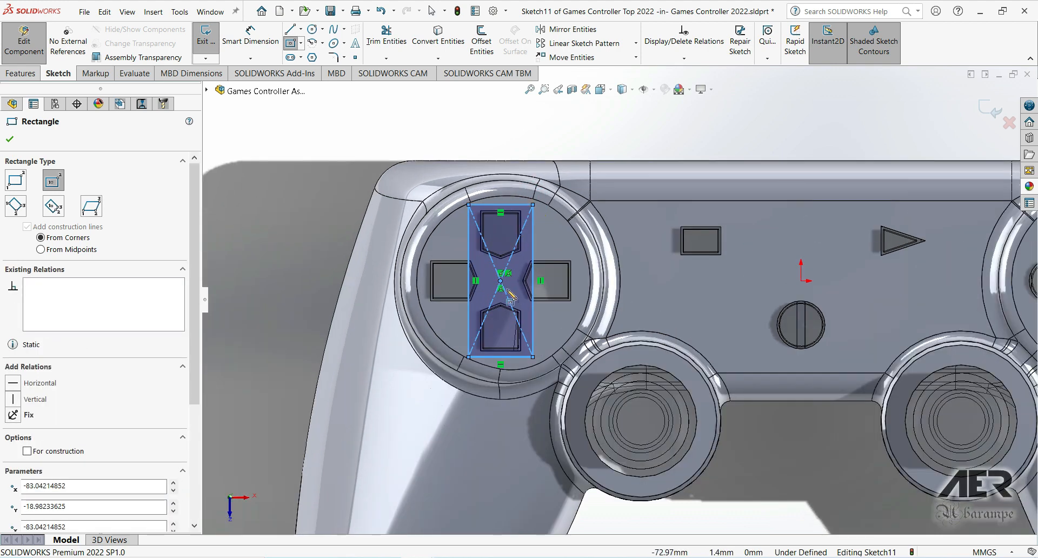
pyautogui.click(500, 280)
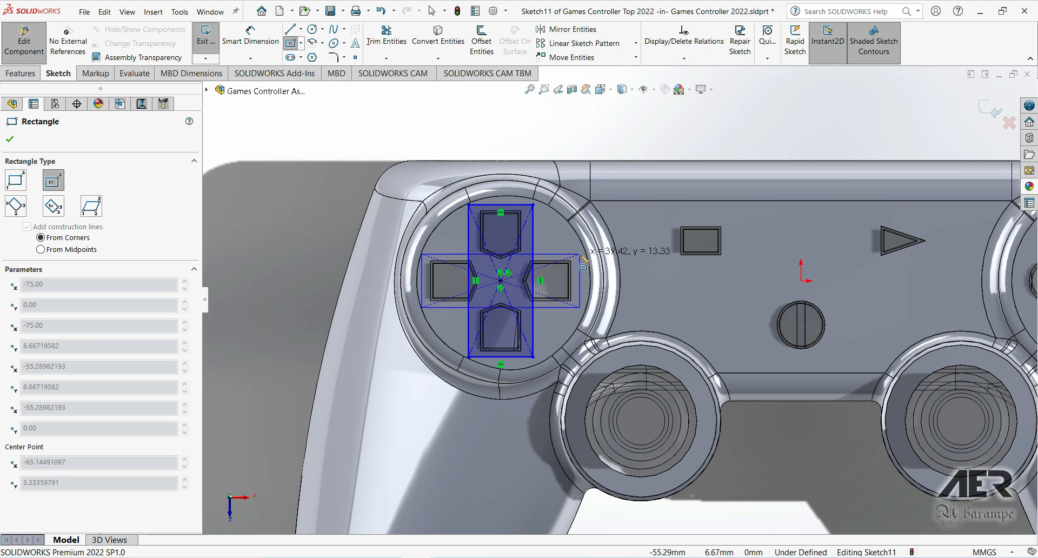
pyautogui.click(580, 254)
# - Dimension the upright rectangle around the D-pad buttons to 13 mm wide and 38 mm long
pyautogui.click(273, 49)
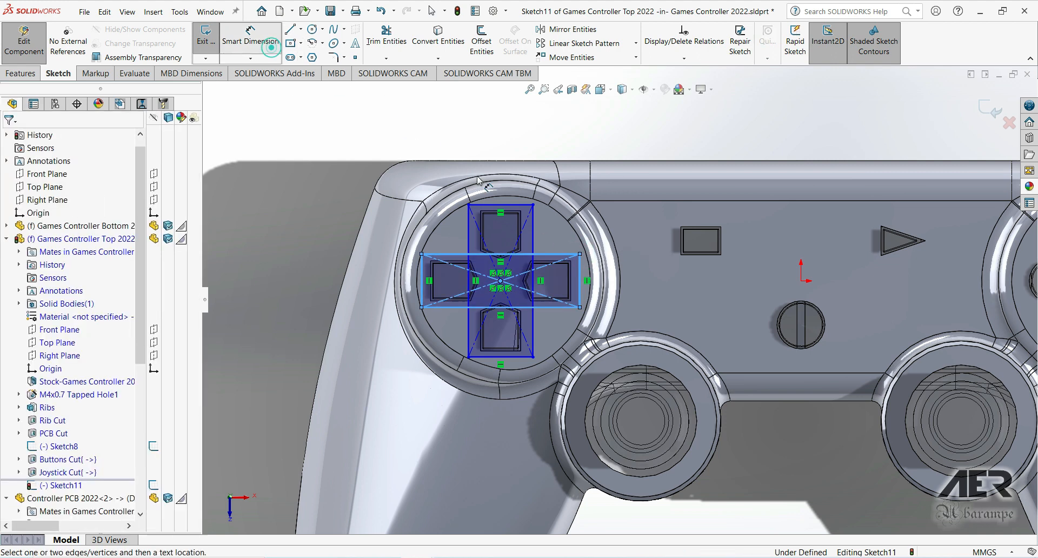
pyautogui.click(500, 204)
pyautogui.click(505, 129)
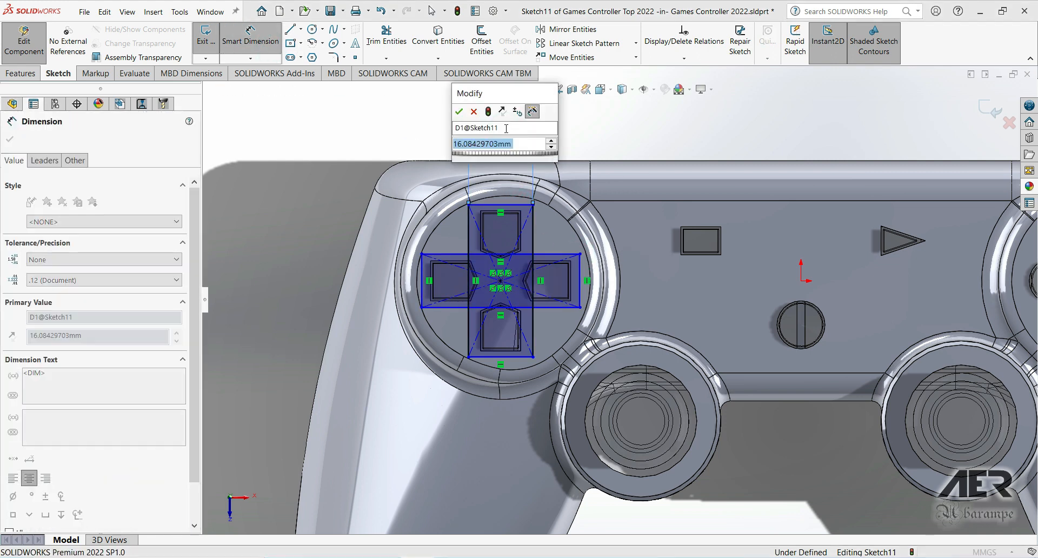
pyautogui.write('13')
pyautogui.press('Return')
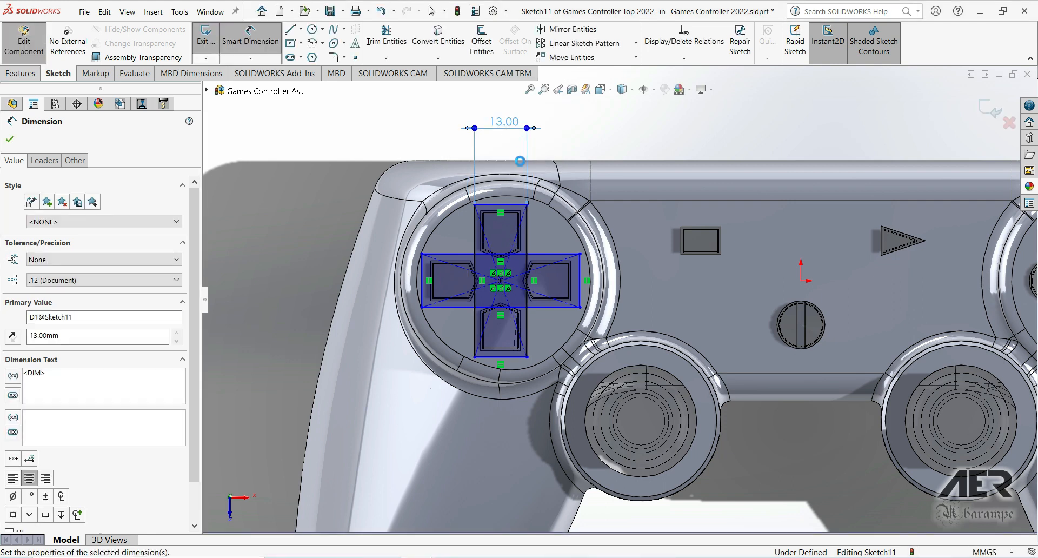
pyautogui.click(475, 233)
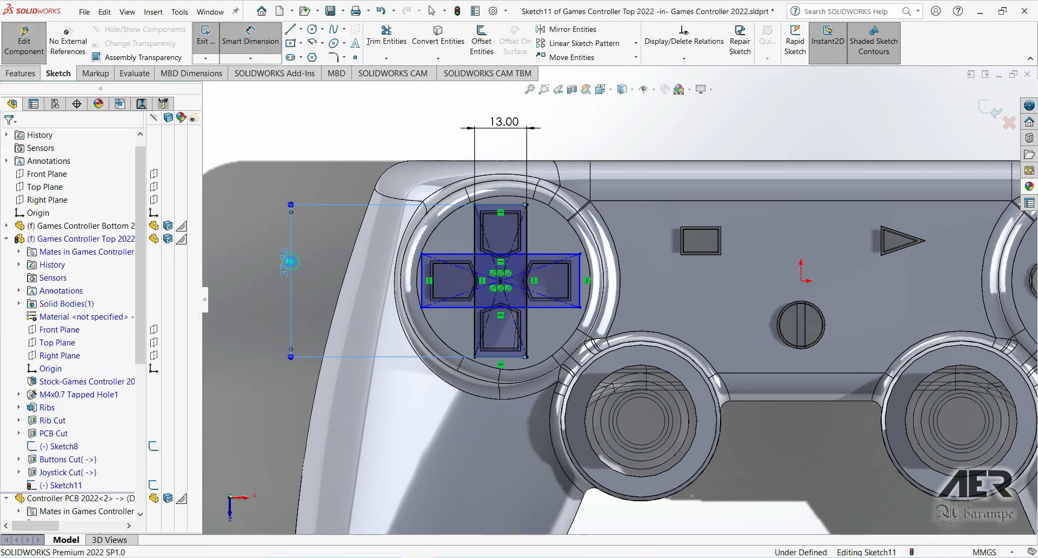
pyautogui.click(292, 261)
pyautogui.write('38')
pyautogui.press('Return')
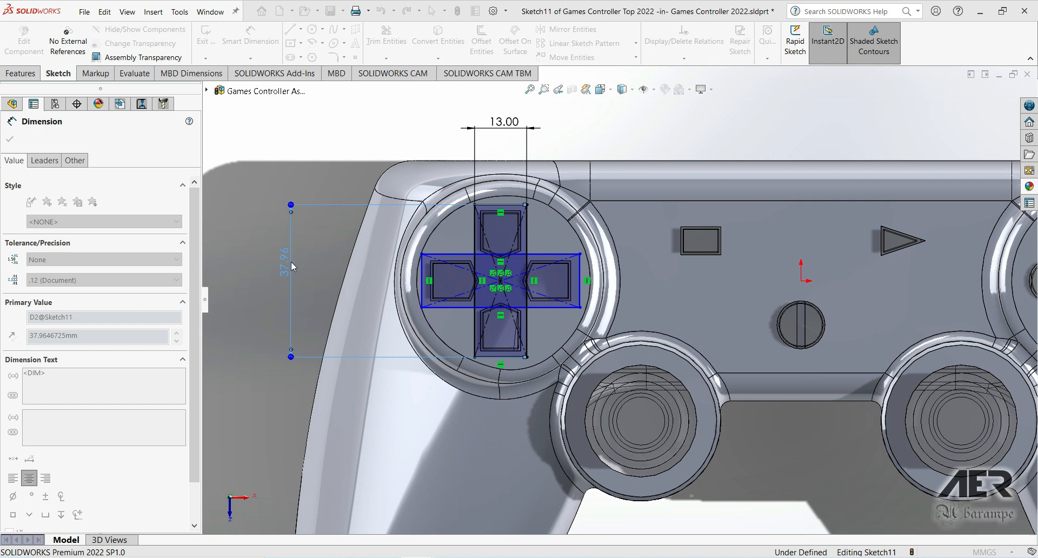
pyautogui.click(9, 140)
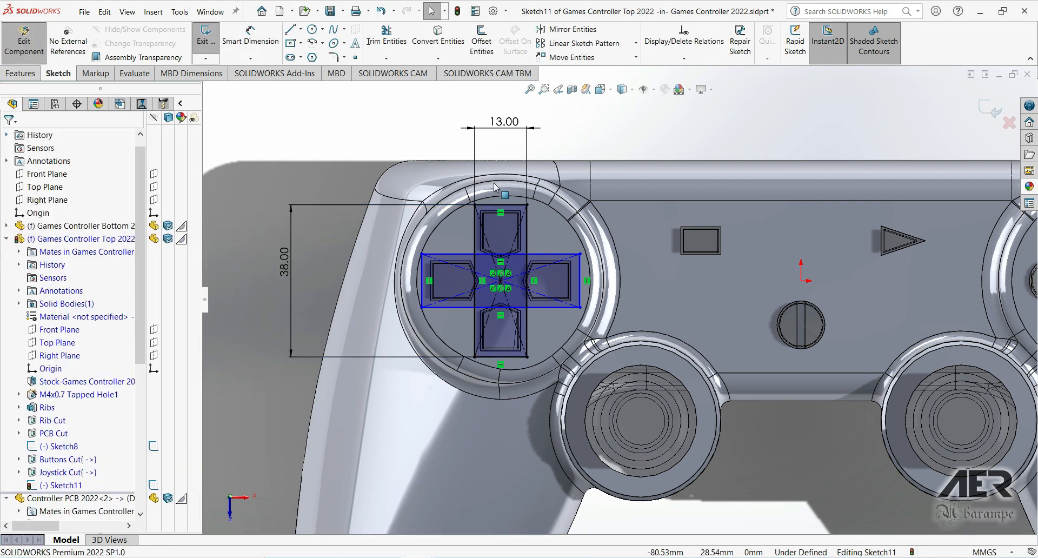
# - Make the horizontal rectangle's short and long sides equal to the matching sides of the upright rectangle
pyautogui.click(515, 206)
pyautogui.keyDown('ctrl'); pyautogui.click(580, 273); pyautogui.keyUp('ctrl')
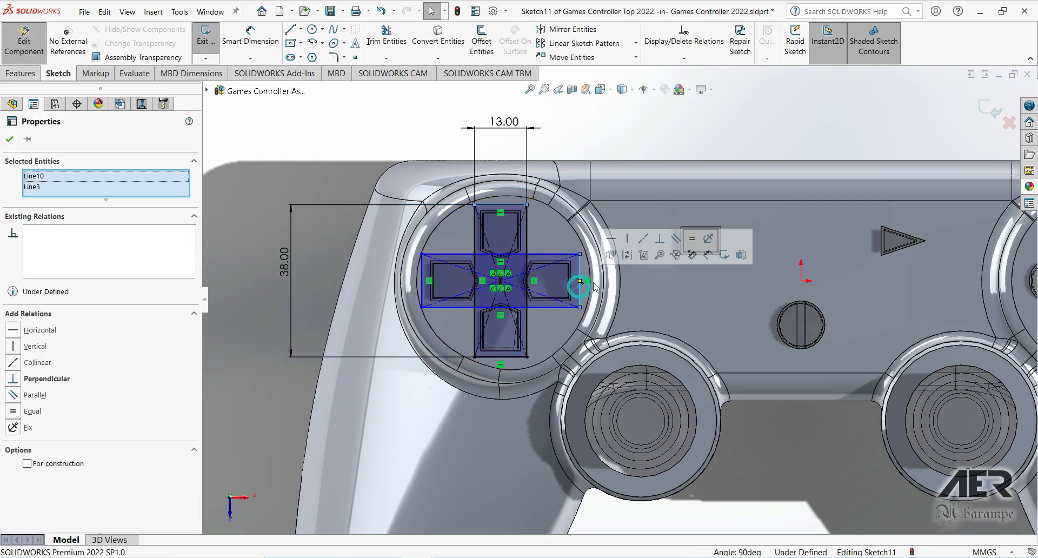
pyautogui.click(693, 242)
pyautogui.click(527, 252)
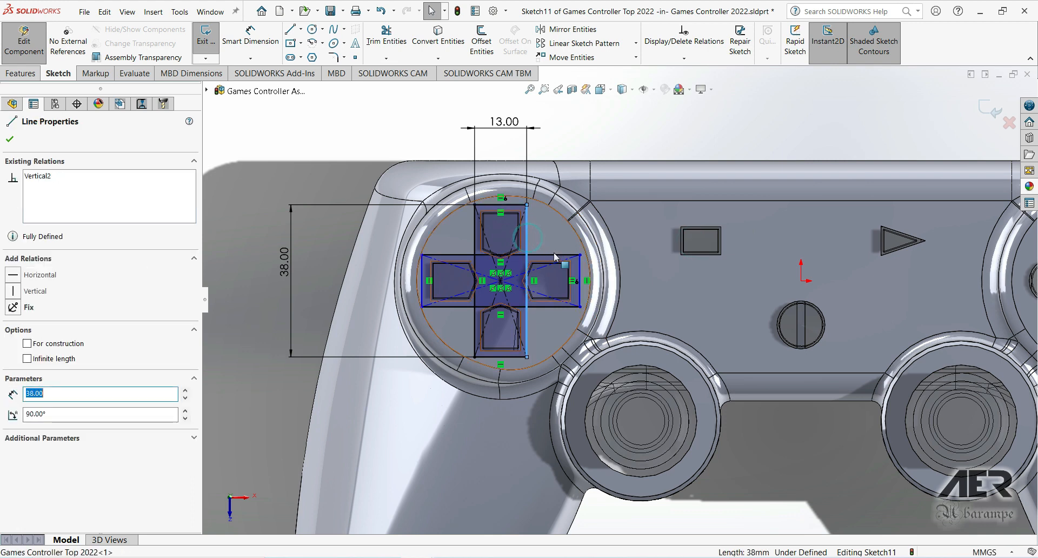
pyautogui.keyDown('ctrl'); pyautogui.click(557, 254); pyautogui.keyUp('ctrl')
pyautogui.click(684, 215)
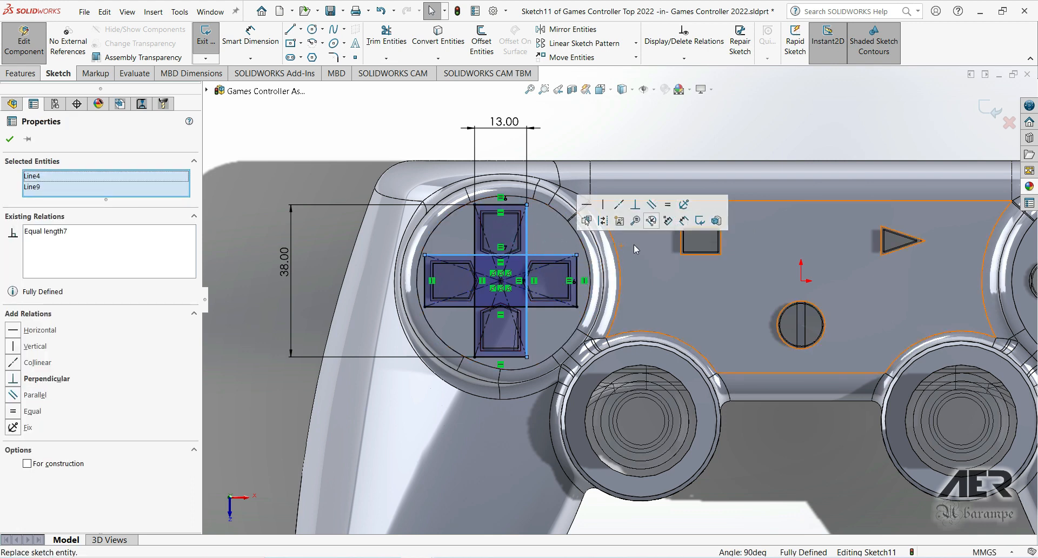
pyautogui.click(10, 141)
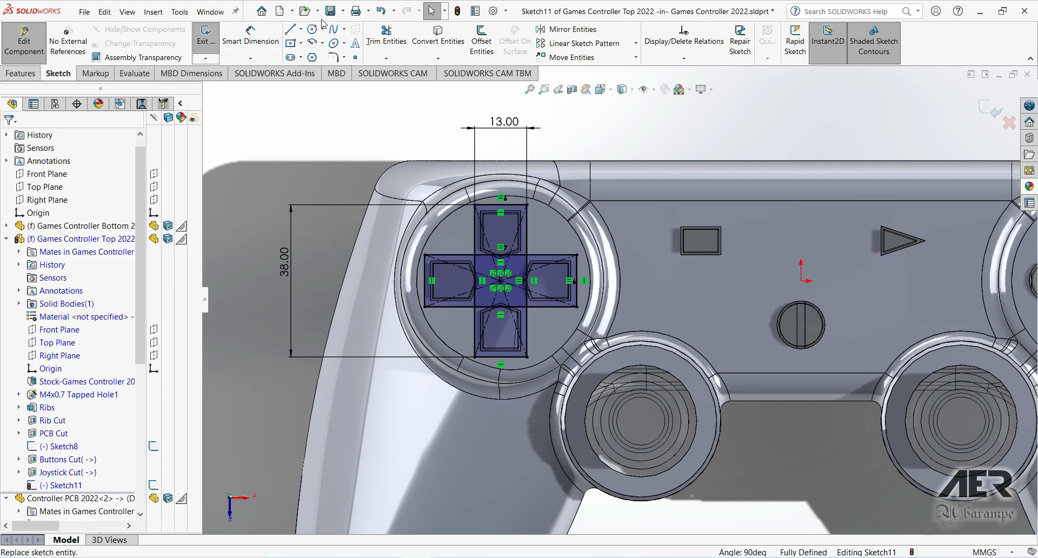
# - Trim the inner overlapping segments and diagonals of the two rectangles to leave a single cross-shaped outline around the D-pad buttons
pyautogui.click(374, 38)
pyautogui.scroll(-5, 502, 205)
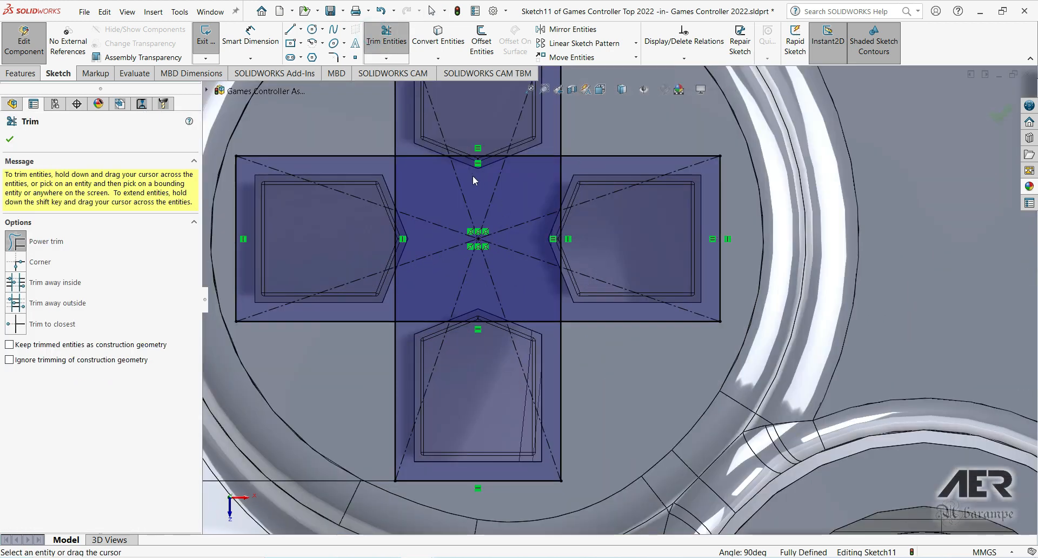
pyautogui.scroll(2, 472, 175)
pyautogui.moveTo(463, 197); pyautogui.dragTo(503, 142)
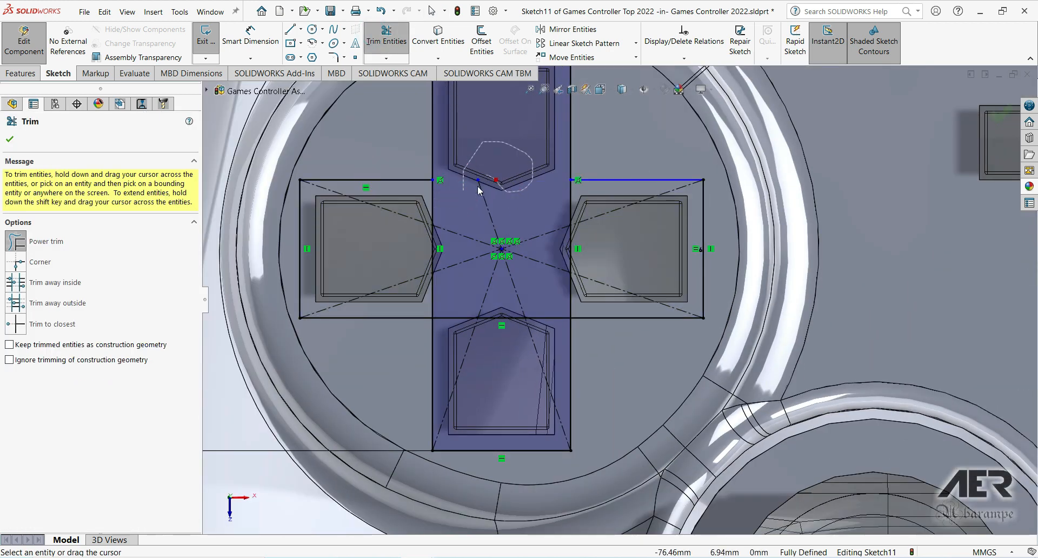
pyautogui.moveTo(445, 221); pyautogui.dragTo(416, 234)
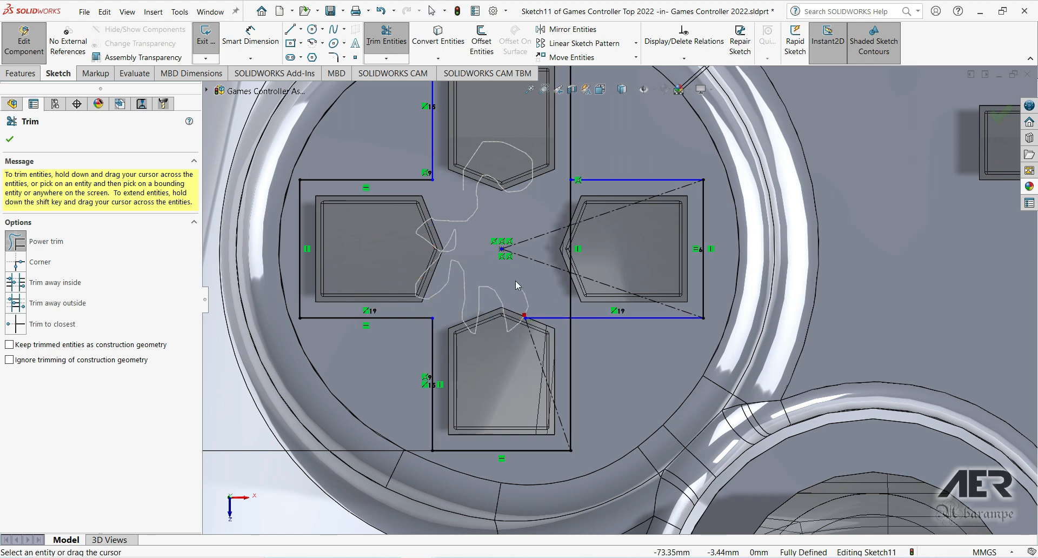
pyautogui.moveTo(585, 264)
pyautogui.mouseDown()
pyautogui.moveTo(524, 265)
pyautogui.moveTo(563, 324)
pyautogui.mouseUp()
pyautogui.scroll(2, 522, 267)
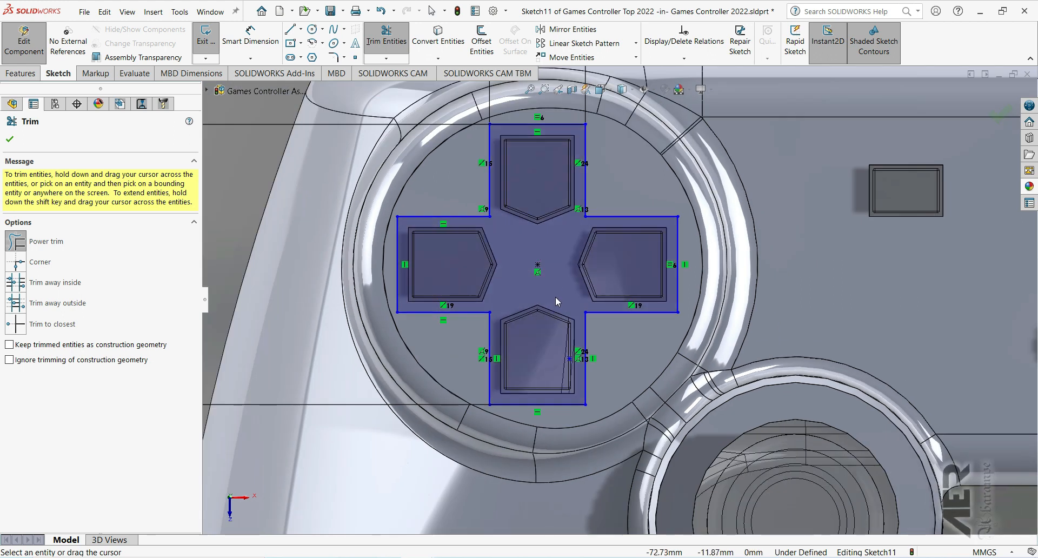
pyautogui.scroll(3, 581, 251)
pyautogui.click(9, 139)
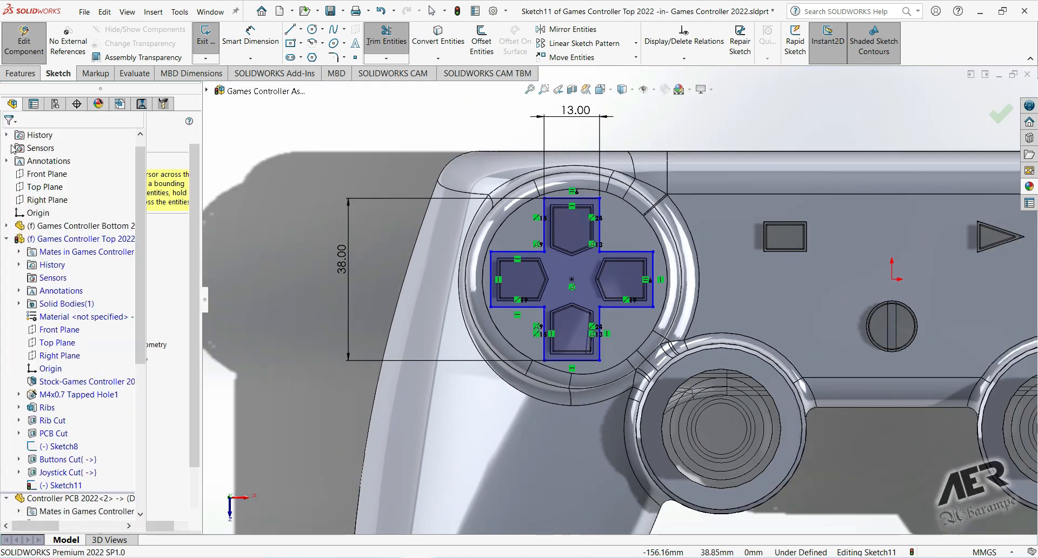
# - Draw a vertical centerline about 36 mm long upward from the origin
pyautogui.click(301, 29)
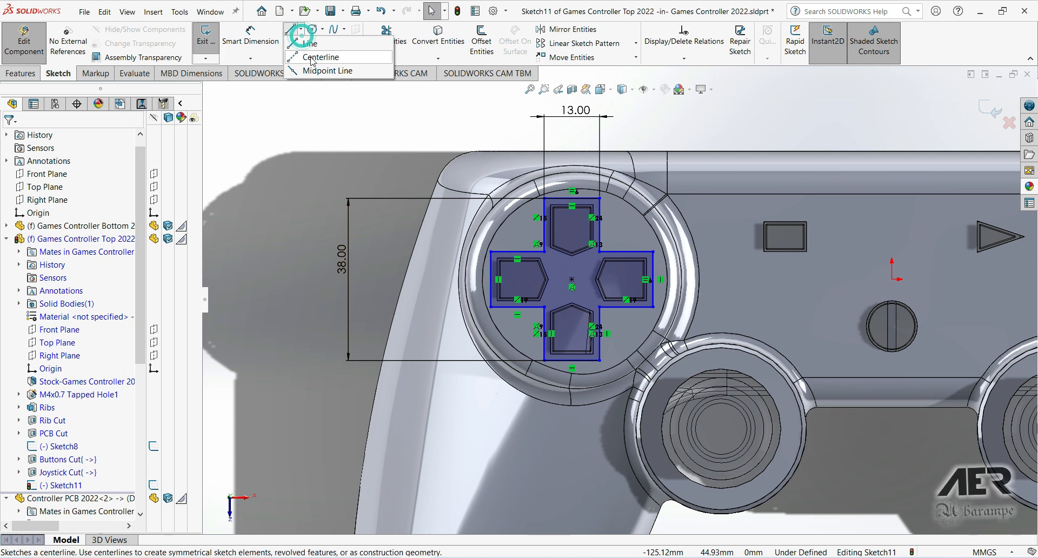
pyautogui.click(312, 57)
pyautogui.click(892, 280)
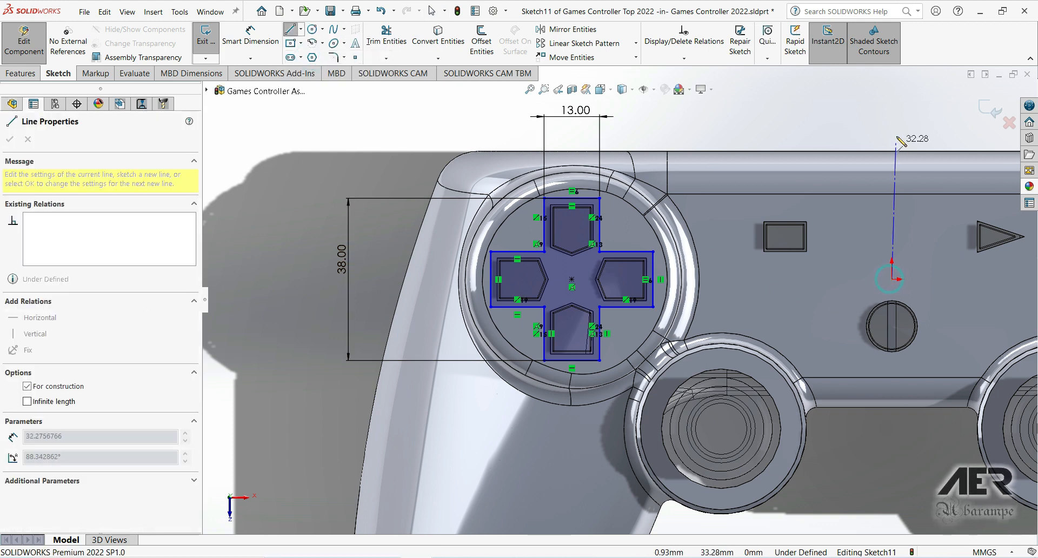
pyautogui.click(892, 126)
pyautogui.press('Escape')
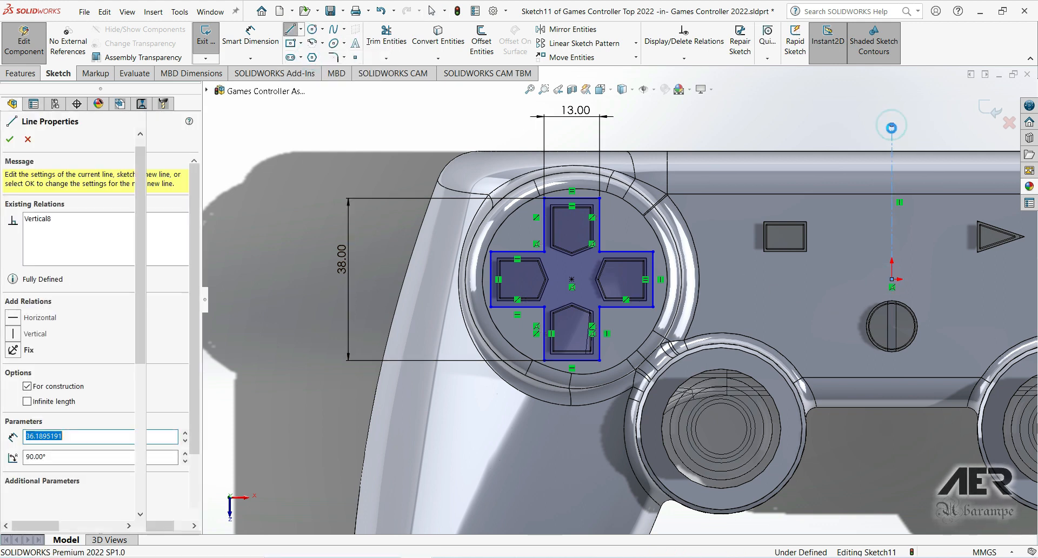
# - Mirror the cross outline about the vertical centerline onto the round button group on the opposite side
pyautogui.scroll(1, 910, 264)
pyautogui.hotkey('ctrl', 'a')
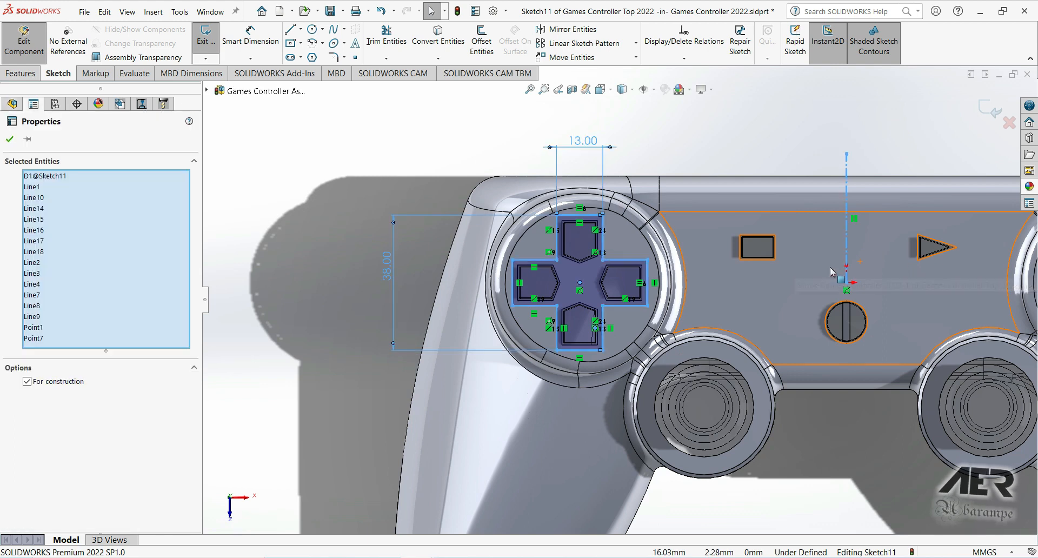
pyautogui.click(576, 31)
pyautogui.scroll(1, 889, 304)
pyautogui.scroll(2, 888, 303)
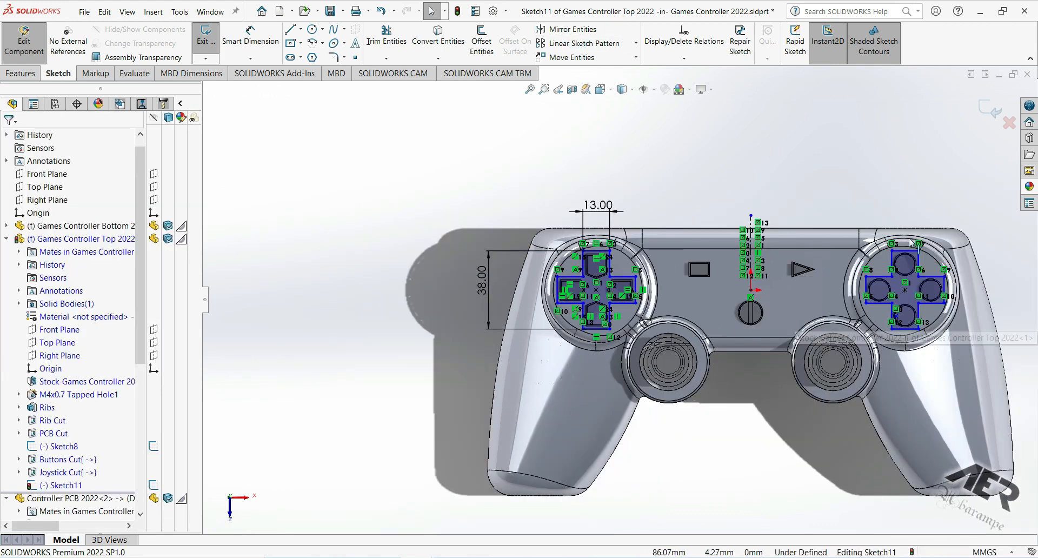
# - Cut-extrude both cross outlines into the top shell as a Blind cut 0.5 mm deep
pyautogui.click(33, 71)
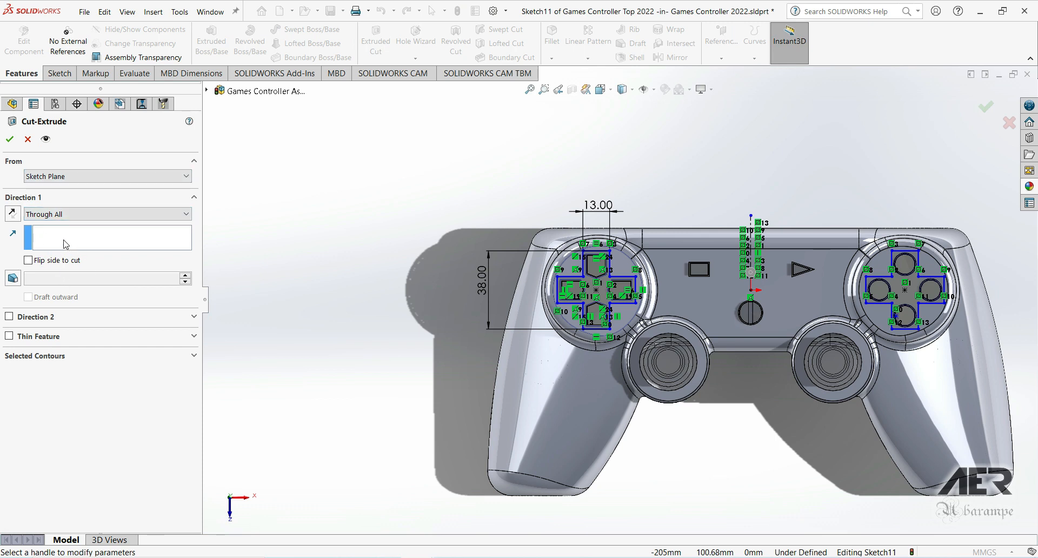
pyautogui.click(57, 214)
pyautogui.click(62, 221)
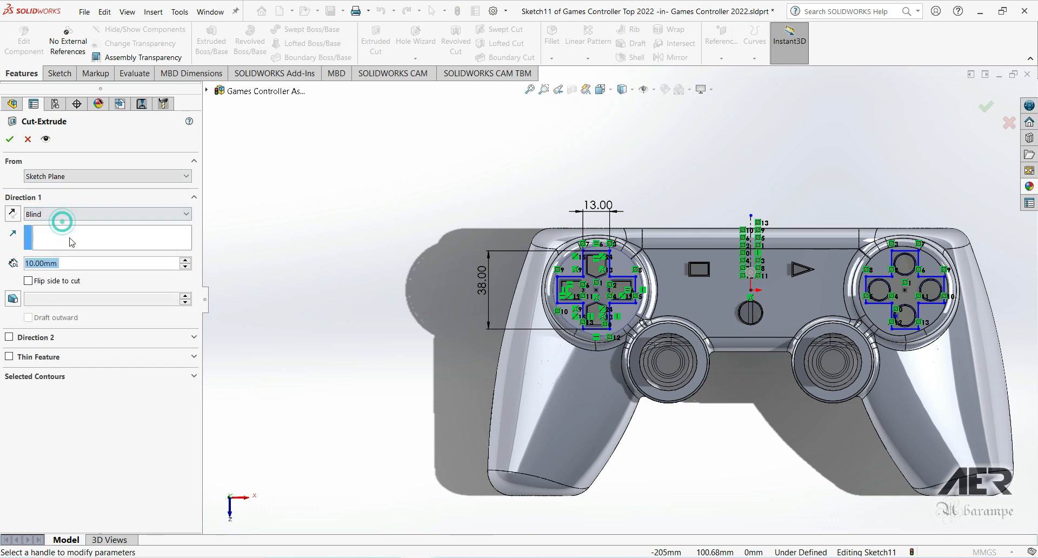
pyautogui.write('0.5')
pyautogui.press('Return')
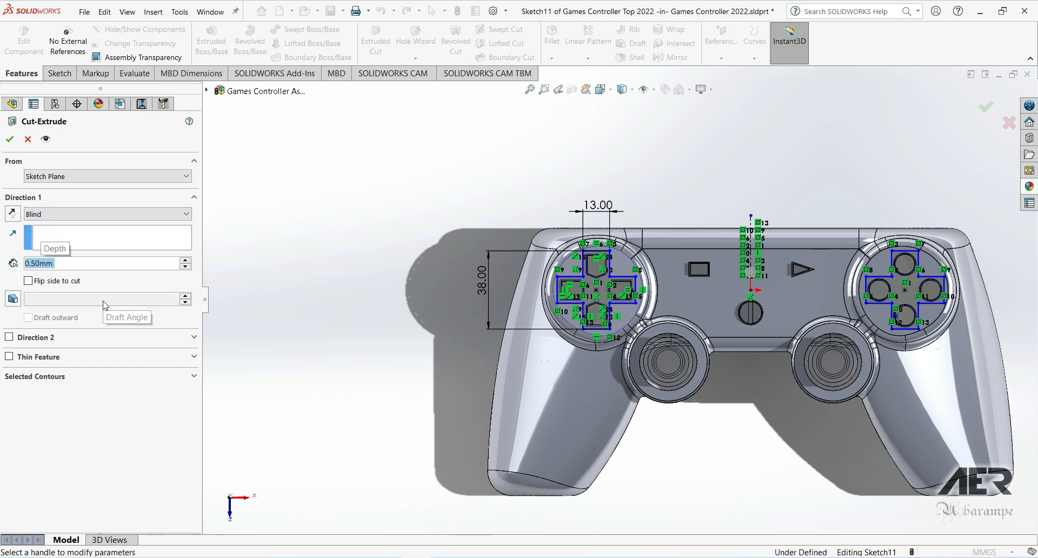
pyautogui.moveTo(761, 308)
pyautogui.mouseDown(button='middle')
pyautogui.moveTo(569, 330)
pyautogui.moveTo(570, 295)
pyautogui.moveTo(557, 286)
pyautogui.mouseUp(button='middle')
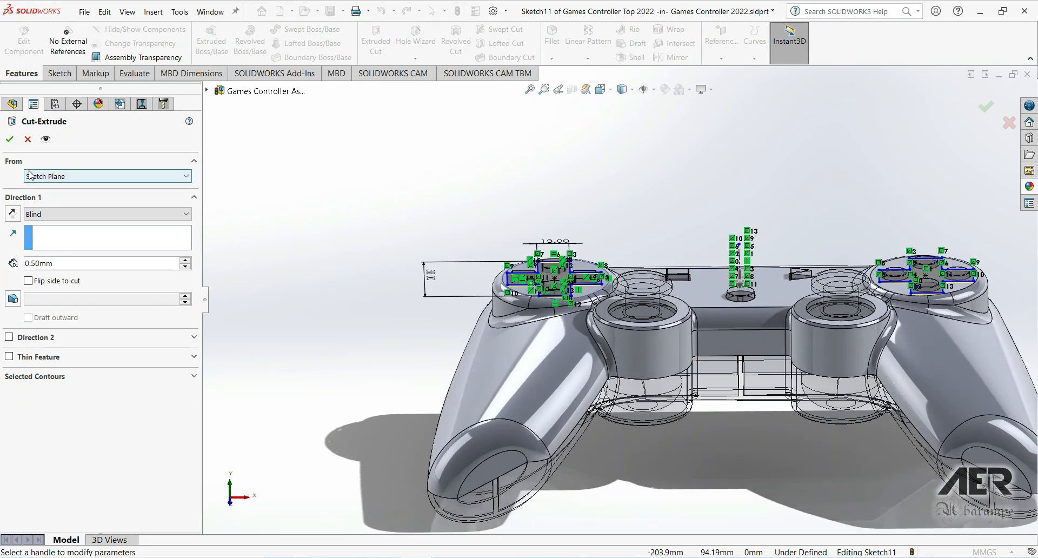
pyautogui.press('Return')
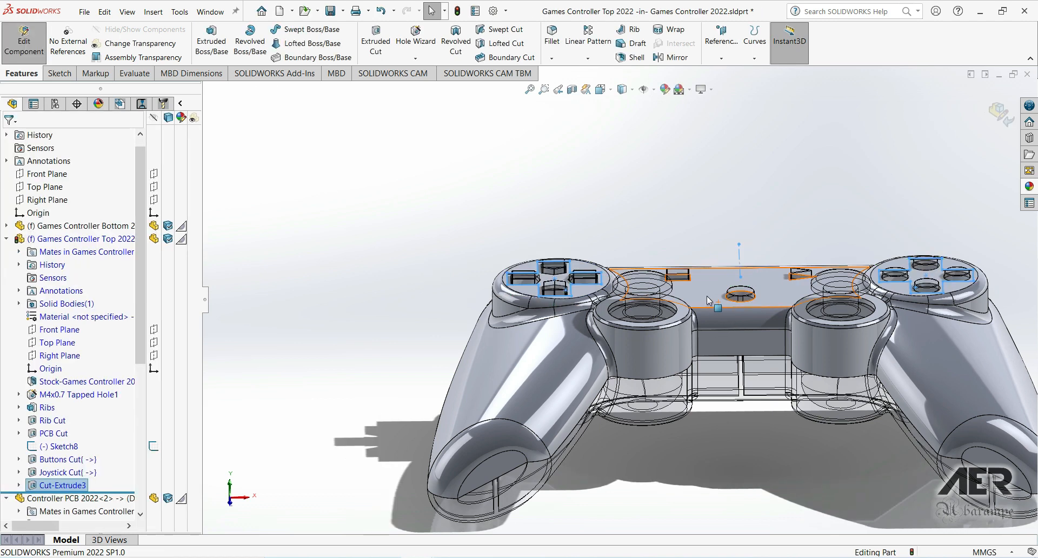
# - Rename the new cross-shaped cut feature to Buttons Area Cut
pyautogui.scroll(-5, 622, 270)
pyautogui.scroll(2, 621, 265)
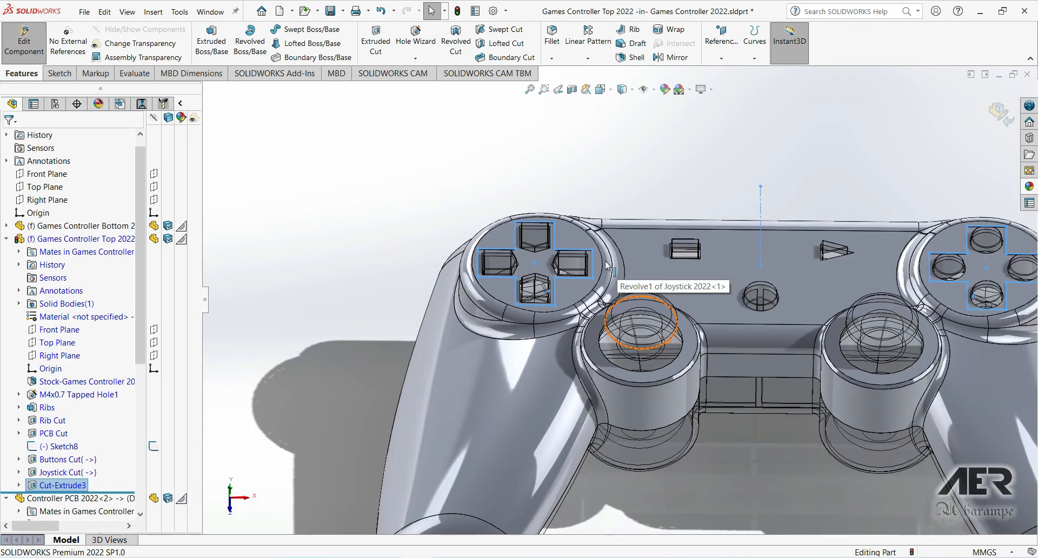
pyautogui.click(55, 486)
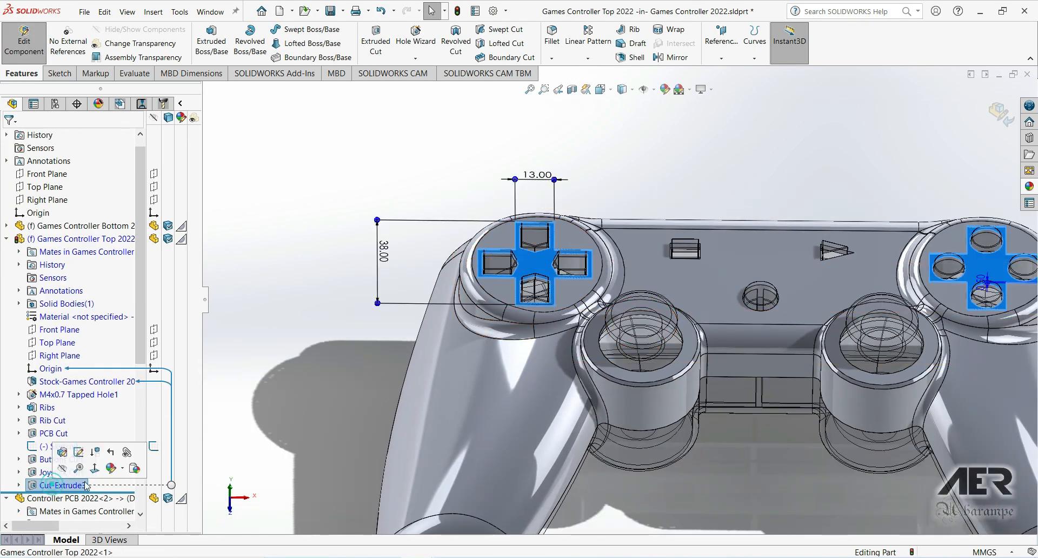
pyautogui.click(96, 485)
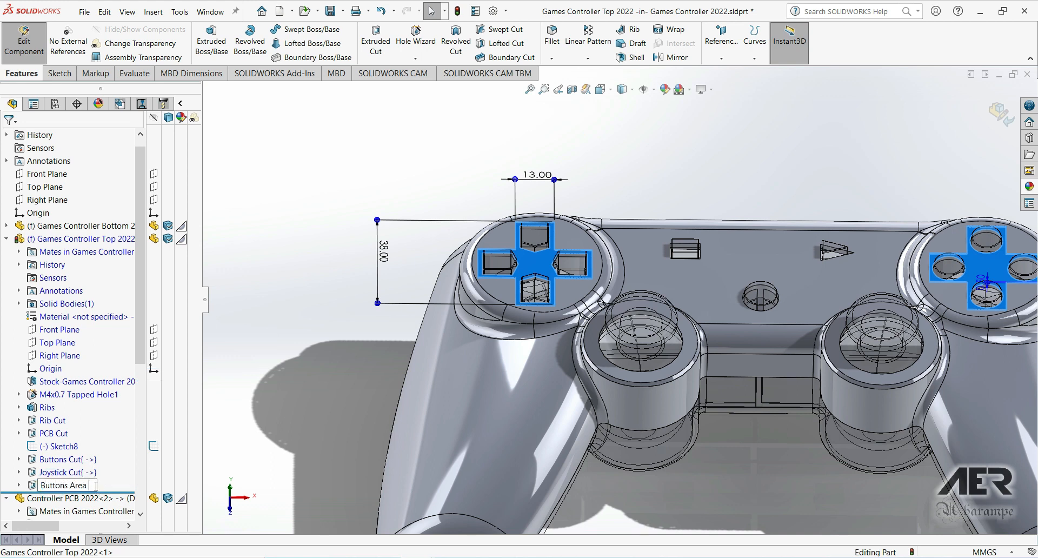
pyautogui.press('Return')
pyautogui.scroll(3, 763, 312)
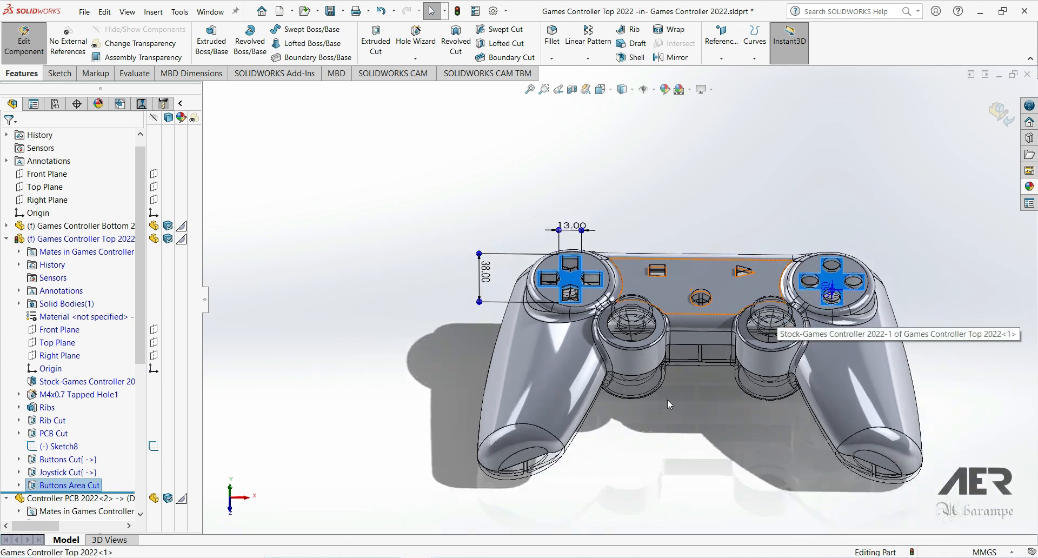
# - Finish editing the top part in context, return to the assembly and save it
pyautogui.click(668, 401)
pyautogui.click(1001, 114)
pyautogui.scroll(-2, 748, 316)
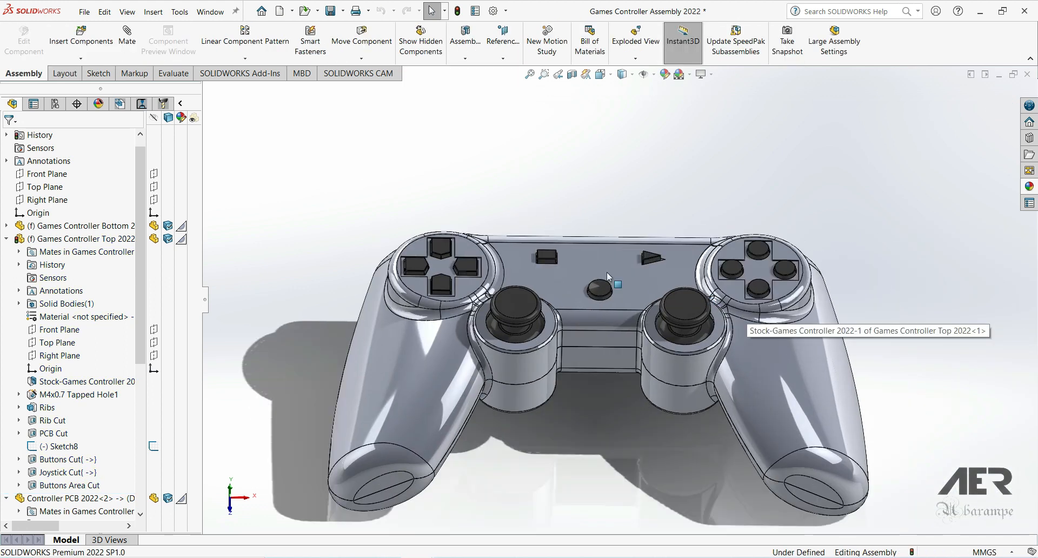
pyautogui.moveTo(609, 280); pyautogui.dragTo(535, 352, button='middle')
pyautogui.moveTo(601, 354); pyautogui.dragTo(686, 470, button='middle')
pyautogui.scroll(-3, 508, 340)
pyautogui.moveTo(779, 319); pyautogui.dragTo(804, 249, button='middle')
pyautogui.hotkey('ctrl', '7')
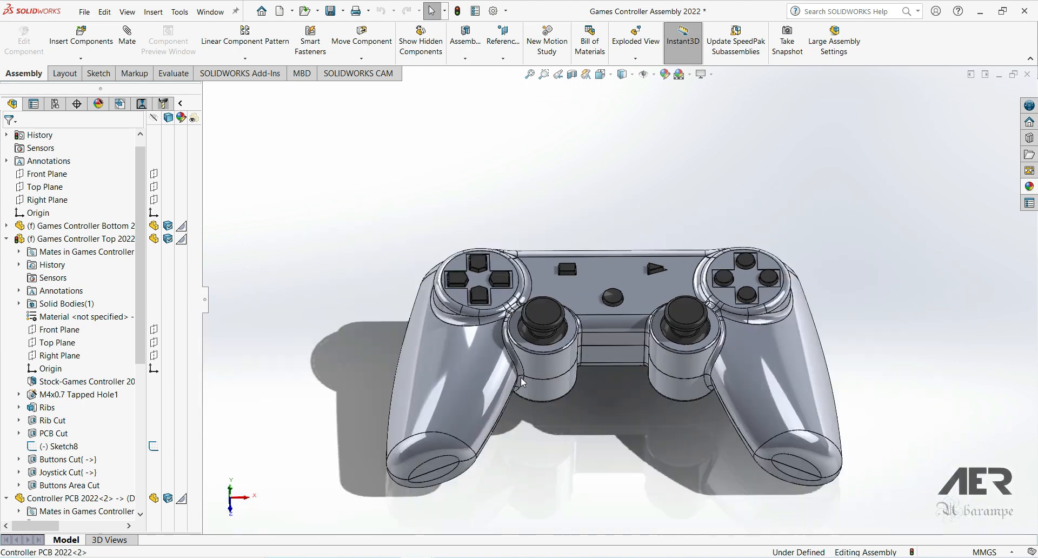
pyautogui.click(331, 11)
pyautogui.click(339, 338)
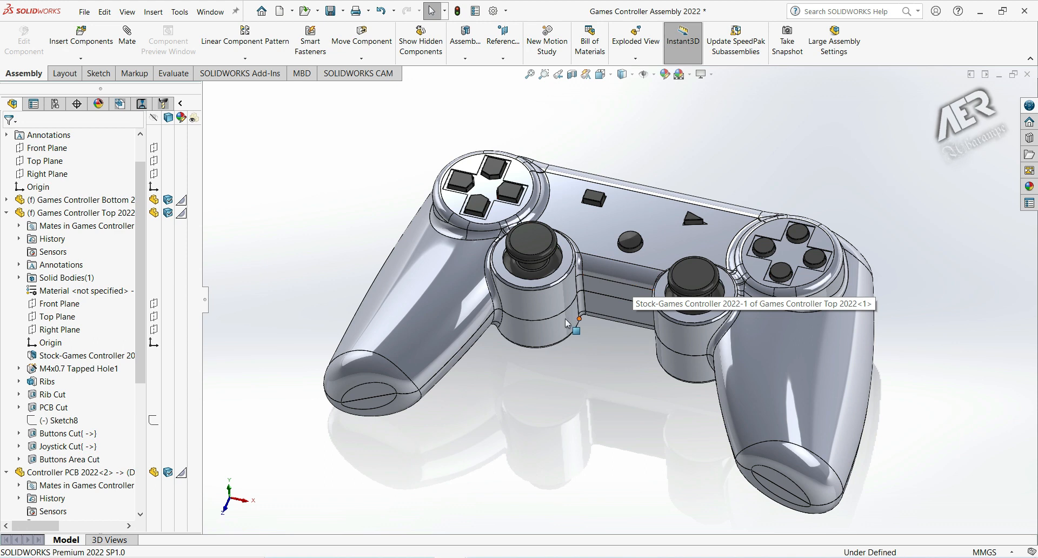
# - Highlight the Buttons Cut feature of the top part to review the button openings, and clear the selection
pyautogui.moveTo(566, 323); pyautogui.dragTo(572, 320, button='middle')
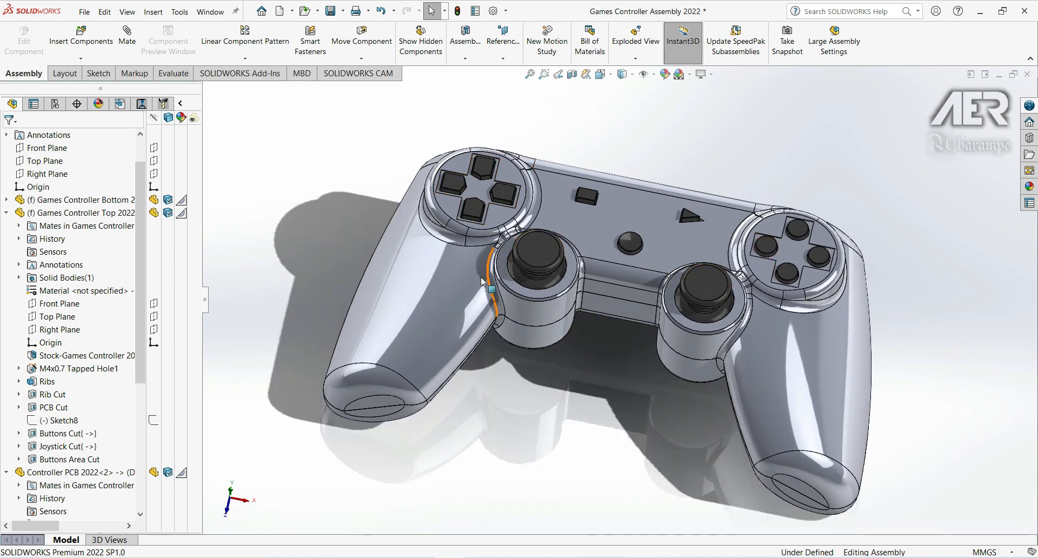
pyautogui.click(45, 434)
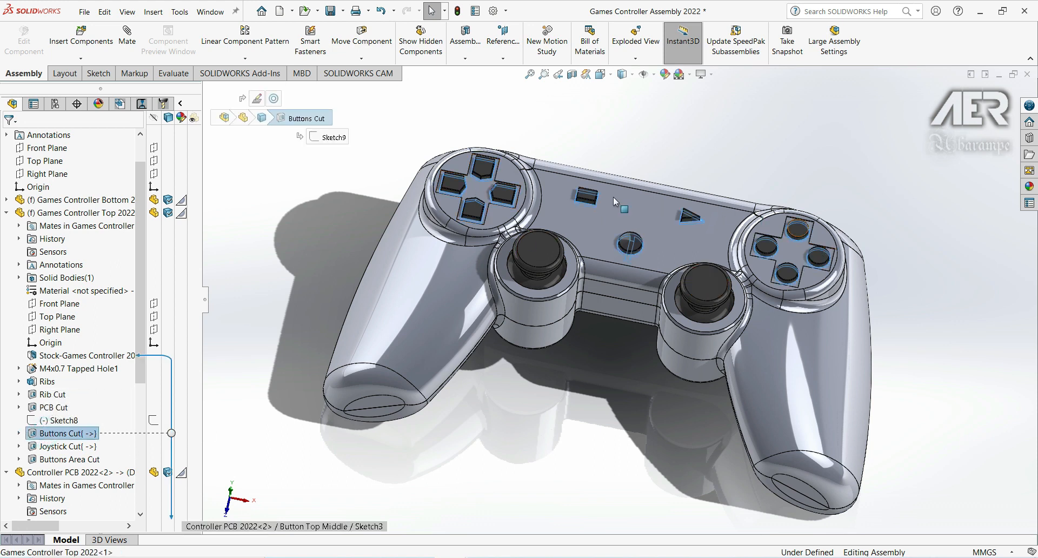
pyautogui.click(607, 131)
pyautogui.moveTo(572, 261); pyautogui.dragTo(584, 221, button='middle')
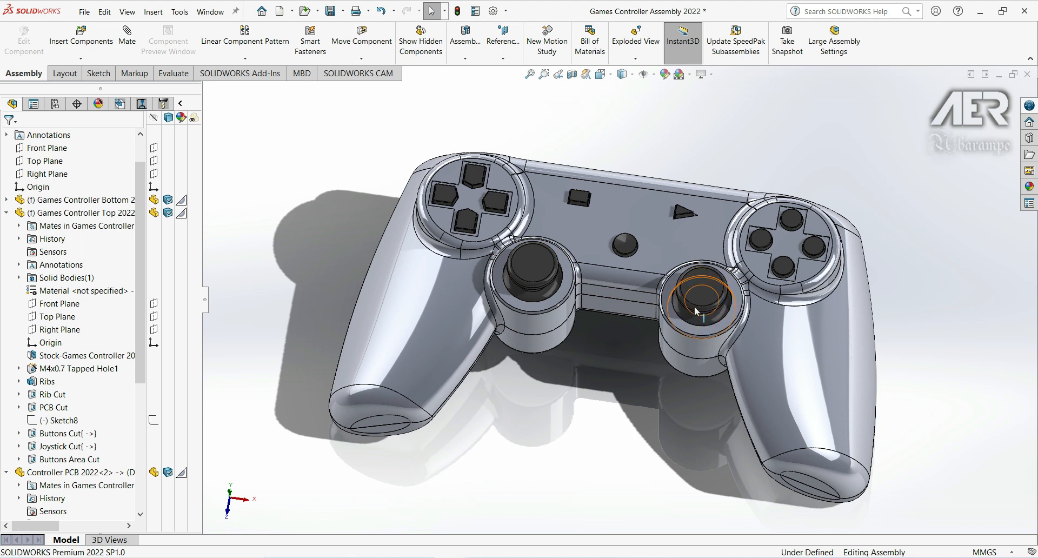
# - Open the joystick part, view the dimensioned sketch of its revolve feature and return to the controller assembly
pyautogui.click(546, 275)
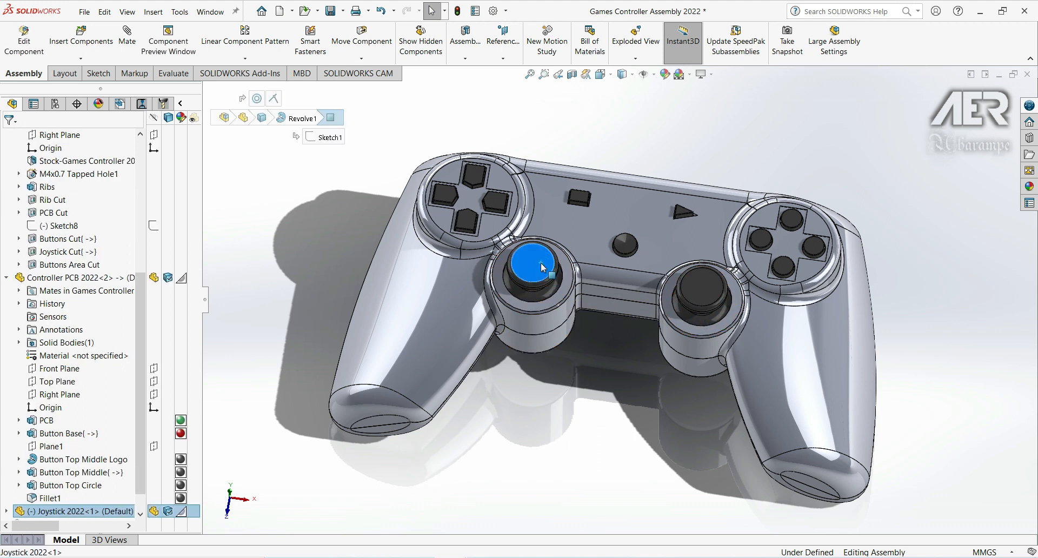
pyautogui.click(577, 201)
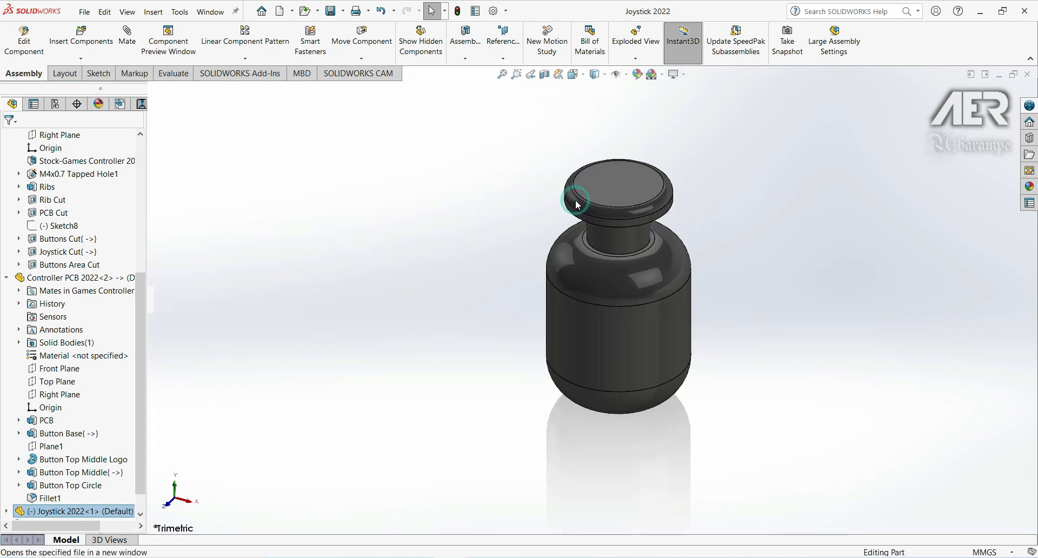
pyautogui.click(5, 264)
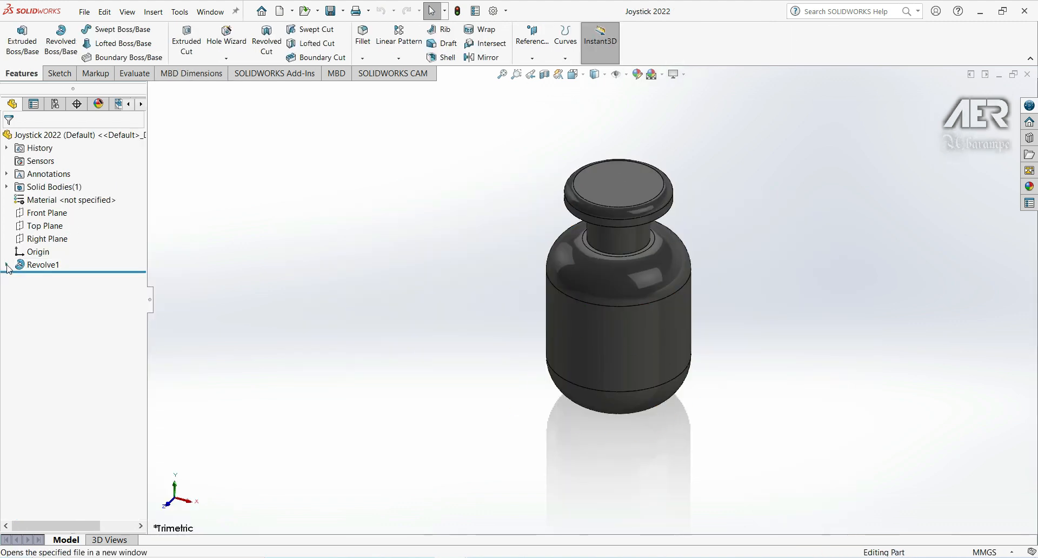
pyautogui.click(46, 282)
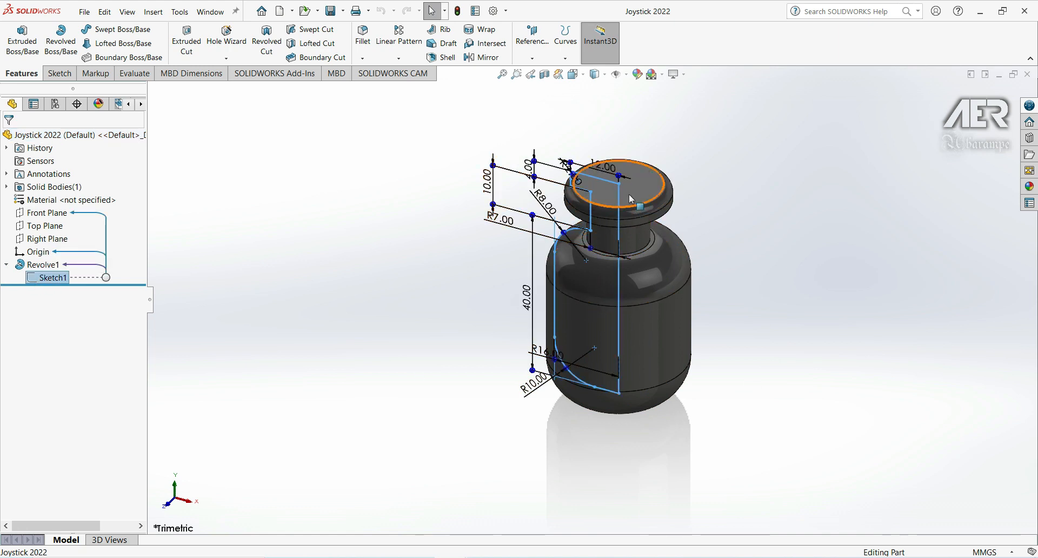
pyautogui.click(733, 201)
pyautogui.hotkey('ctrl', 'Tab')
pyautogui.click(519, 312)
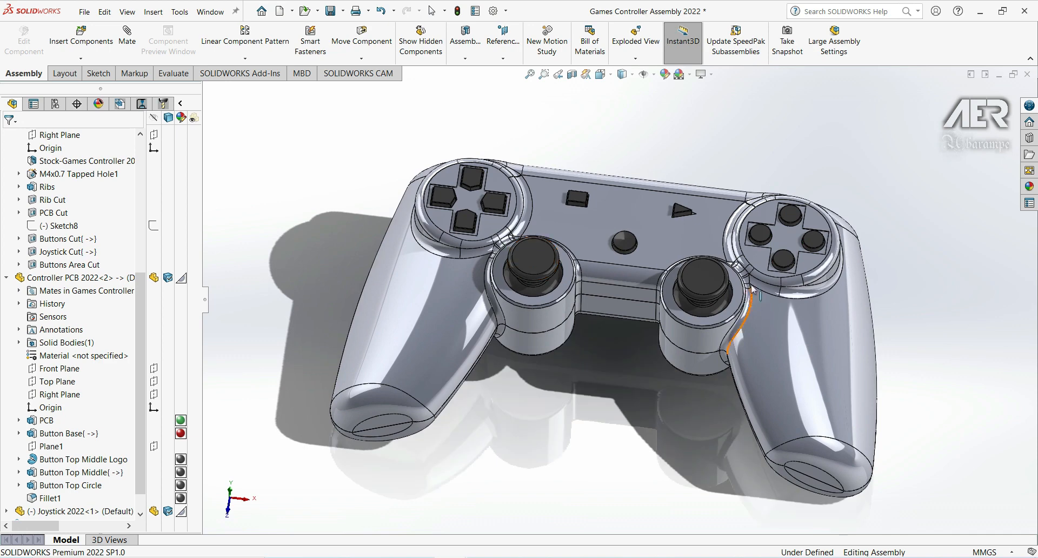
# - Examine how the joysticks sit in their openings in the top shell
pyautogui.scroll(-6, 583, 285)
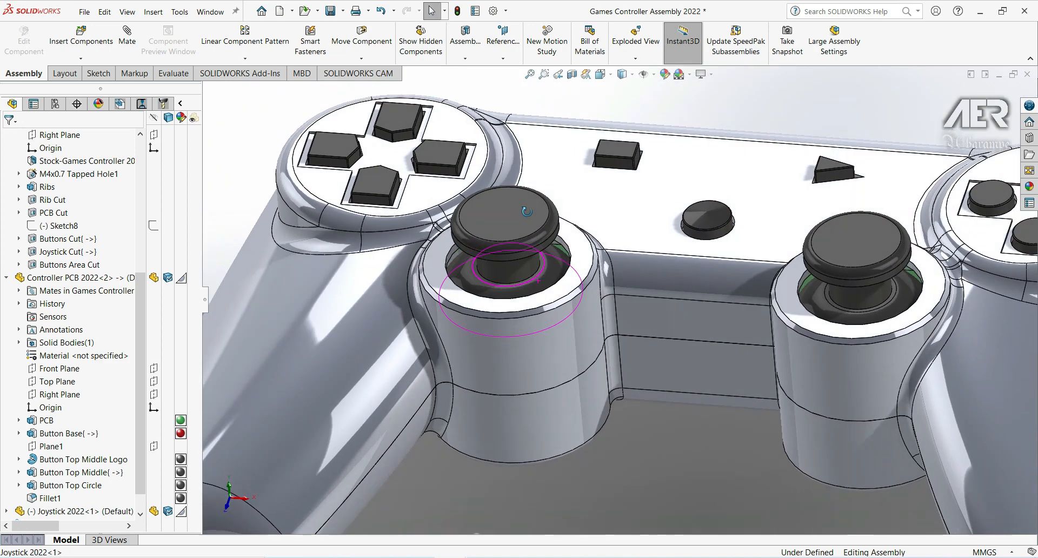
pyautogui.scroll(8, 497, 285)
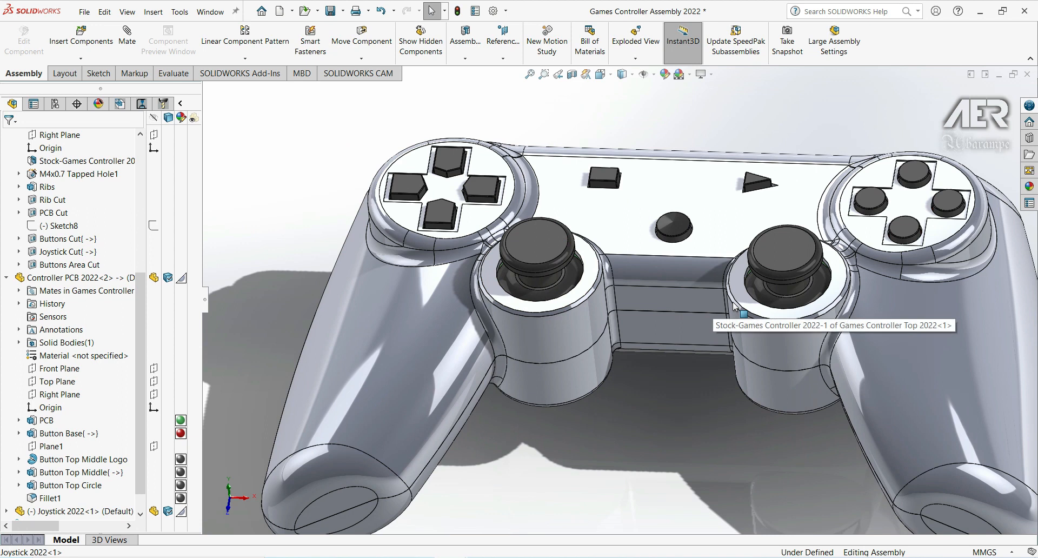
pyautogui.moveTo(732, 302); pyautogui.dragTo(762, 310, button='middle')
pyautogui.scroll(2, 717, 273)
pyautogui.moveTo(589, 310); pyautogui.dragTo(598, 282, button='middle')
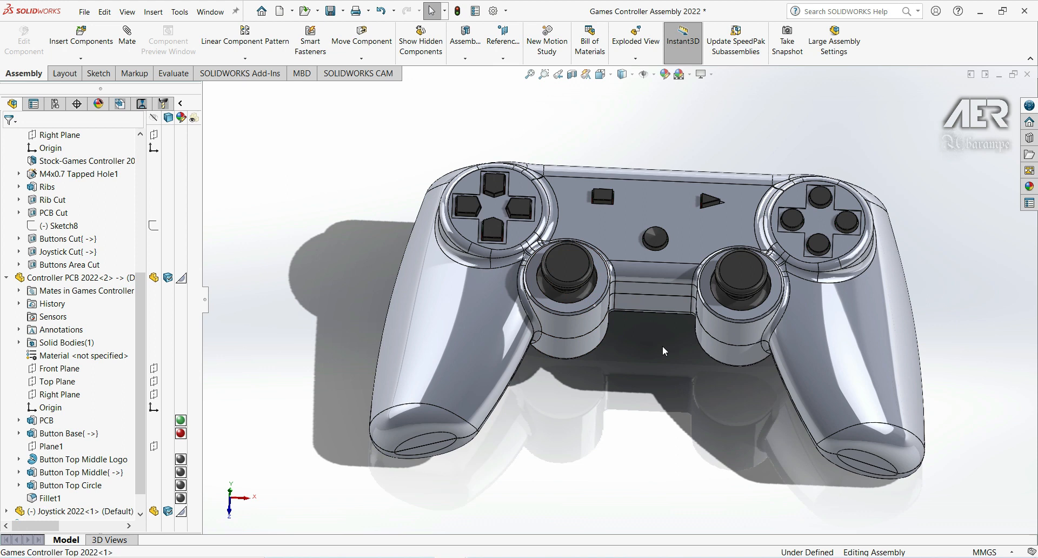
pyautogui.scroll(-2, 663, 346)
pyautogui.scroll(3, 644, 330)
# - Examine the cross-shaped recesses around the D-pad and the round buttons up close from several angles
pyautogui.scroll(-5, 563, 217)
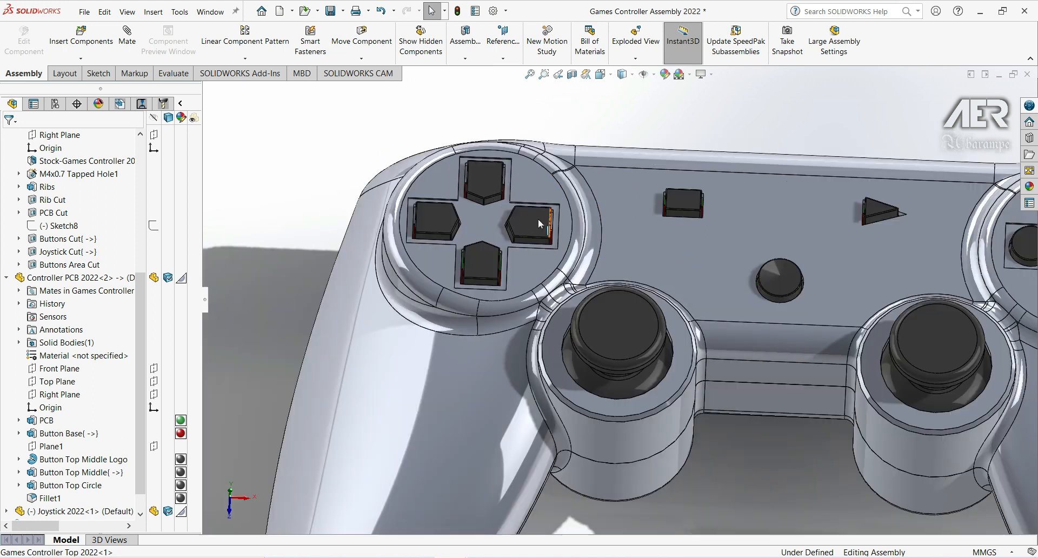
pyautogui.scroll(-4, 530, 216)
pyautogui.scroll(1, 491, 213)
pyautogui.moveTo(490, 213); pyautogui.dragTo(447, 201, button='middle')
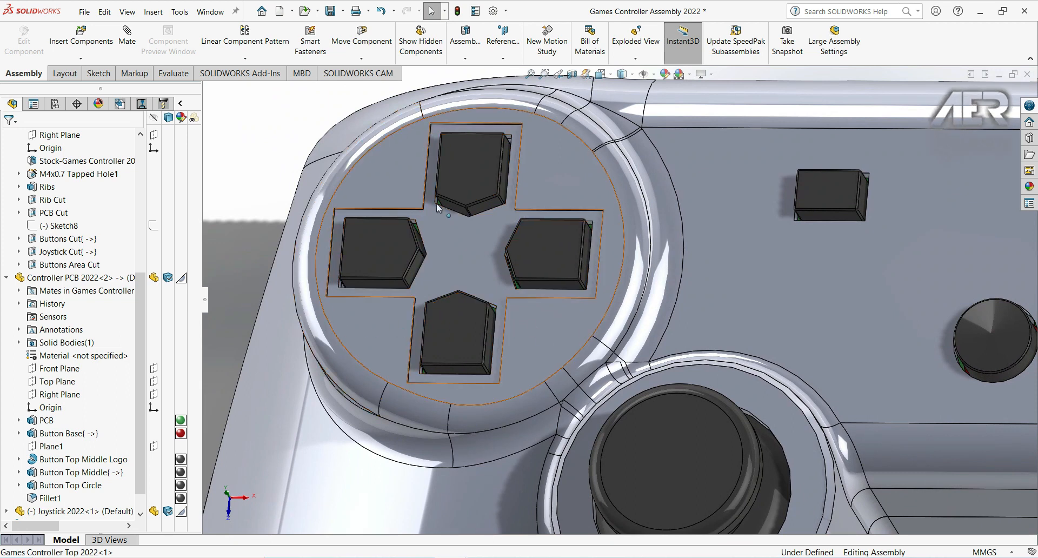
pyautogui.scroll(6, 487, 232)
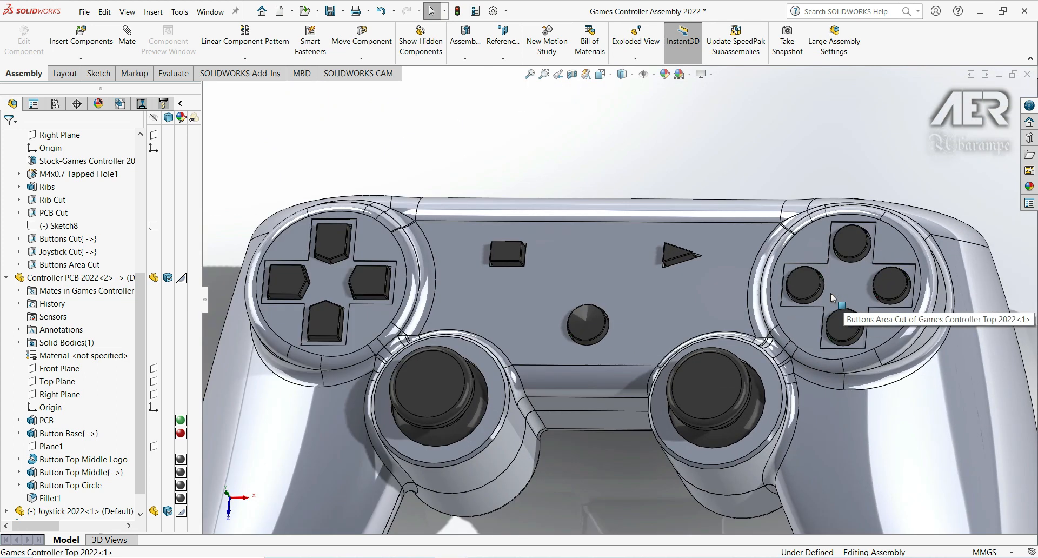
pyautogui.scroll(-6, 822, 286)
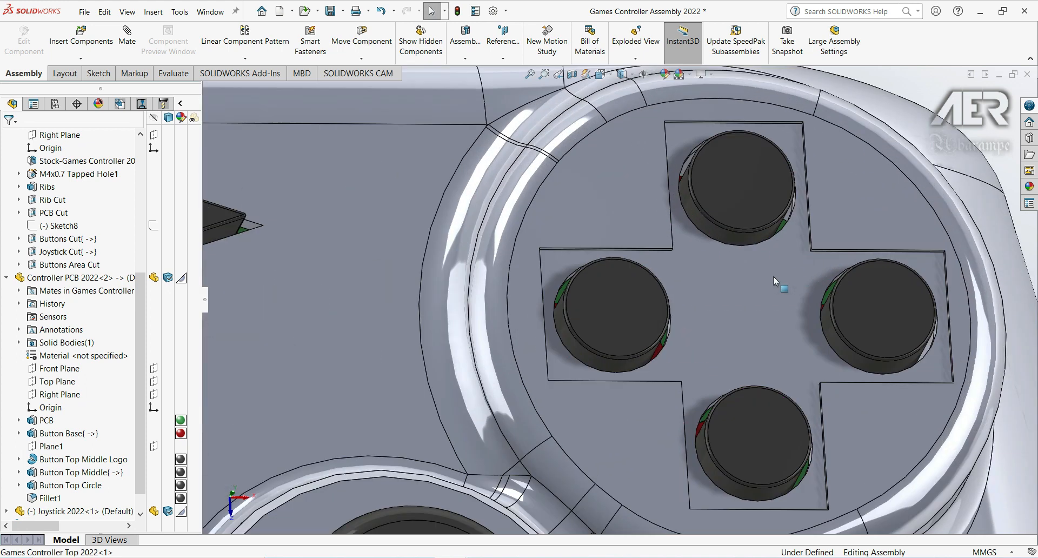
pyautogui.moveTo(773, 281); pyautogui.dragTo(803, 374, button='middle')
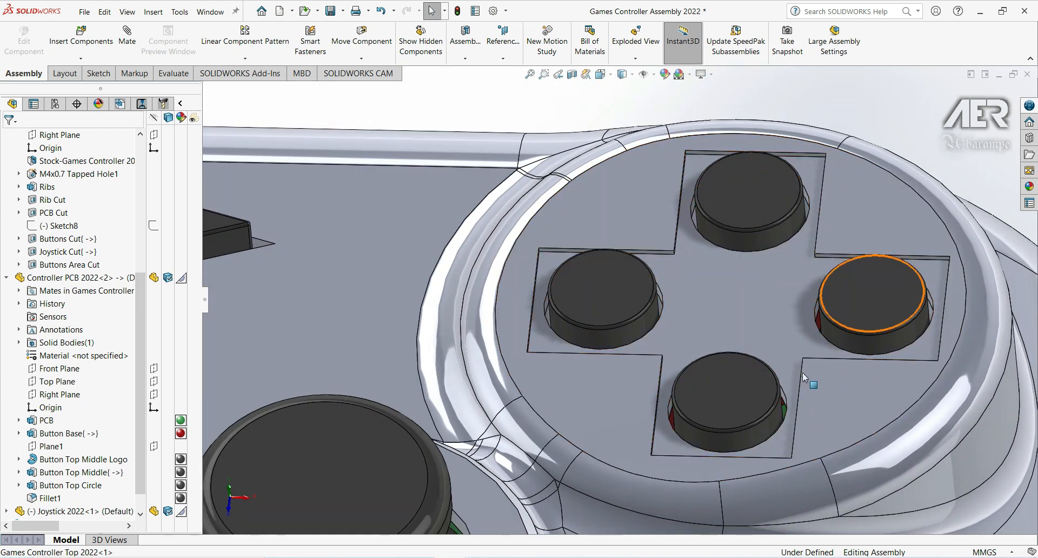
pyautogui.scroll(6, 533, 317)
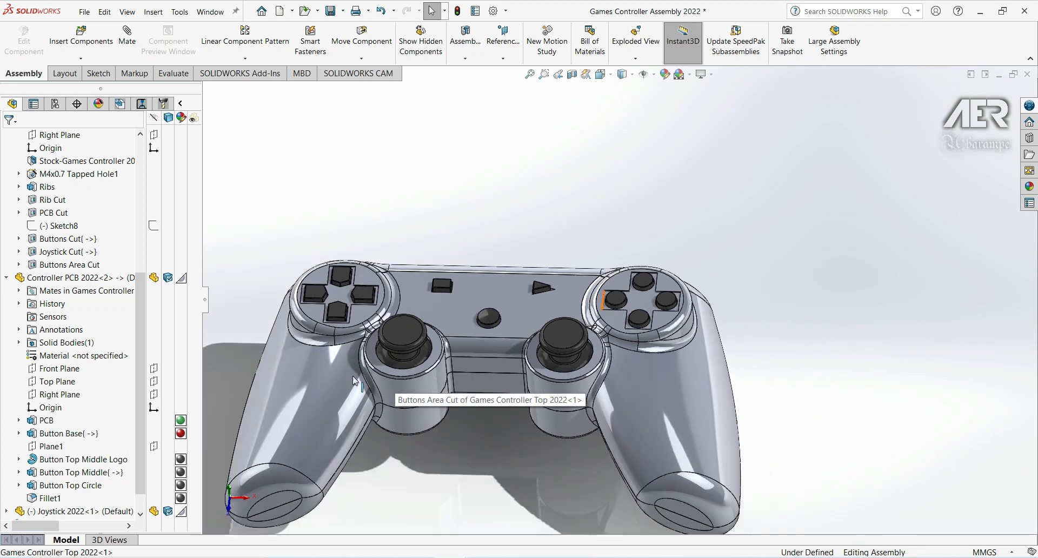
pyautogui.scroll(2, 392, 401)
pyautogui.moveTo(400, 404); pyautogui.dragTo(422, 417, button='middle')
pyautogui.scroll(-1, 527, 385)
pyautogui.moveTo(526, 385); pyautogui.dragTo(534, 414, button='middle')
pyautogui.keyDown('ctrl'); pyautogui.moveTo(557, 331); pyautogui.dragTo(669, 289, button='middle'); pyautogui.keyUp('ctrl')
pyautogui.moveTo(544, 263); pyautogui.dragTo(686, 381, button='middle')
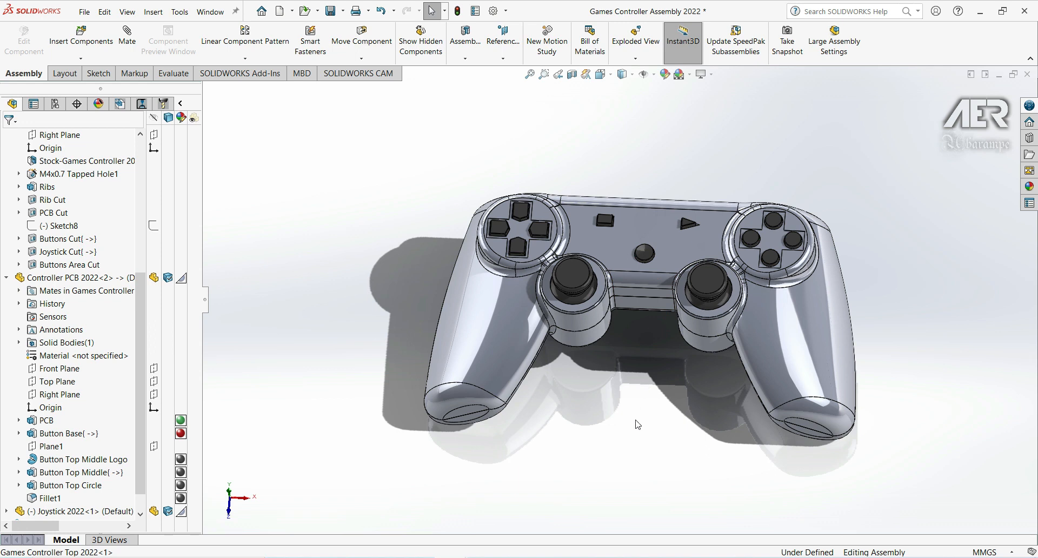